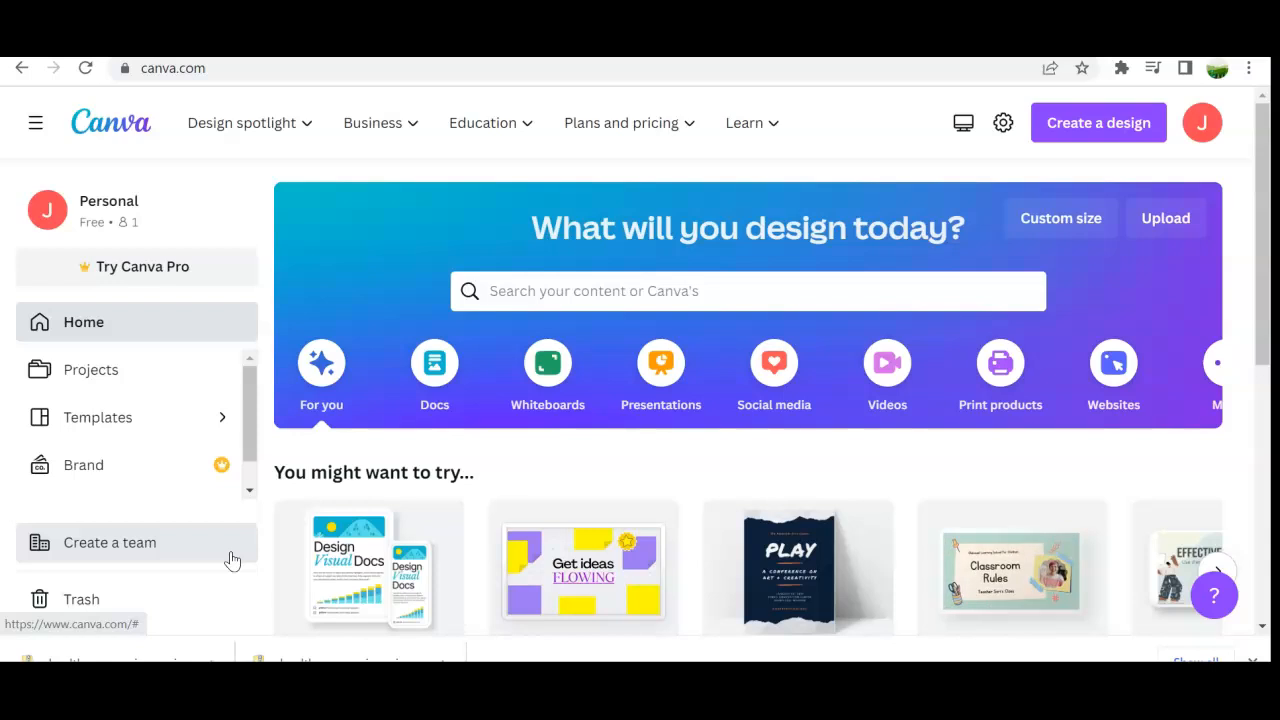
click(418, 432)
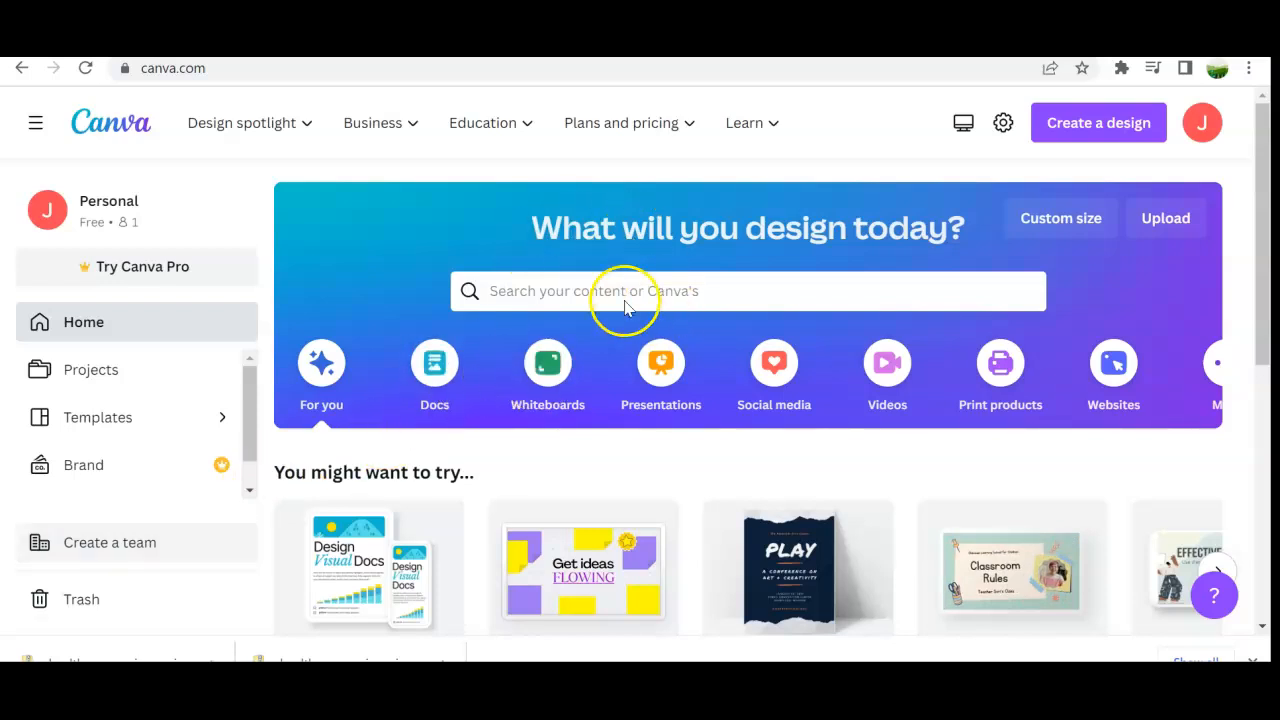
scroll(846, 491, down, 5)
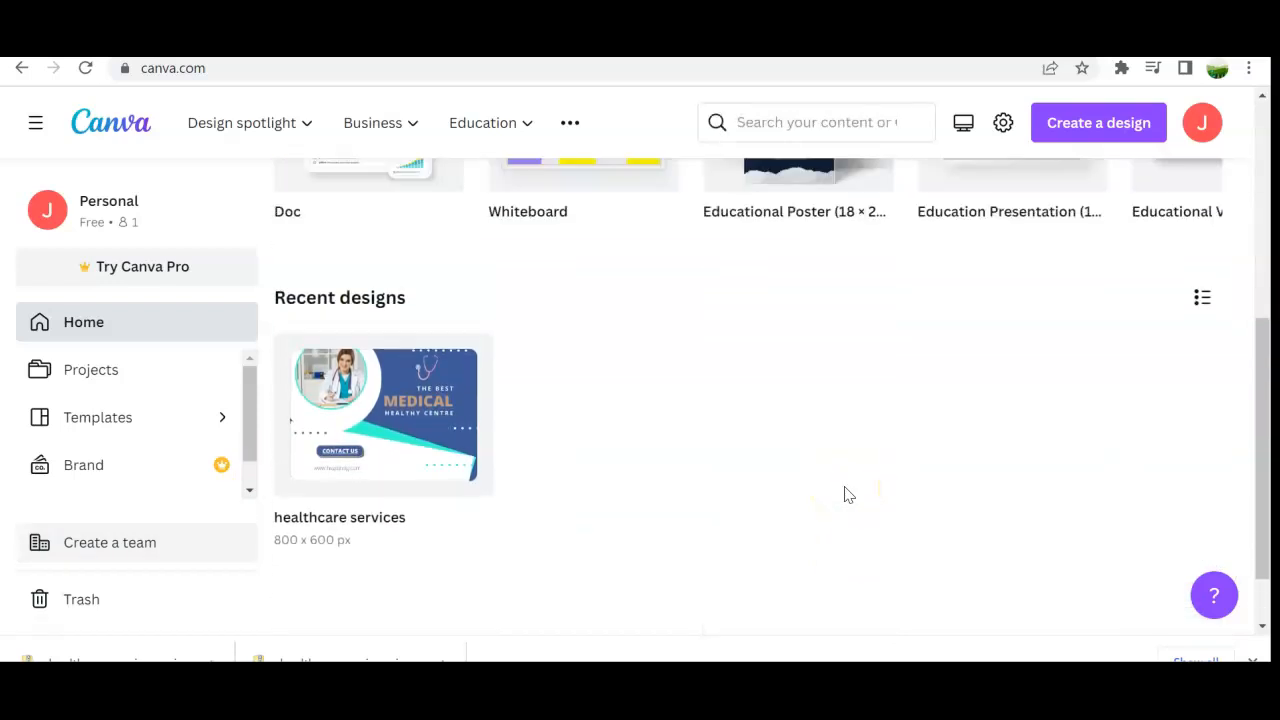
scroll(846, 491, up, 5)
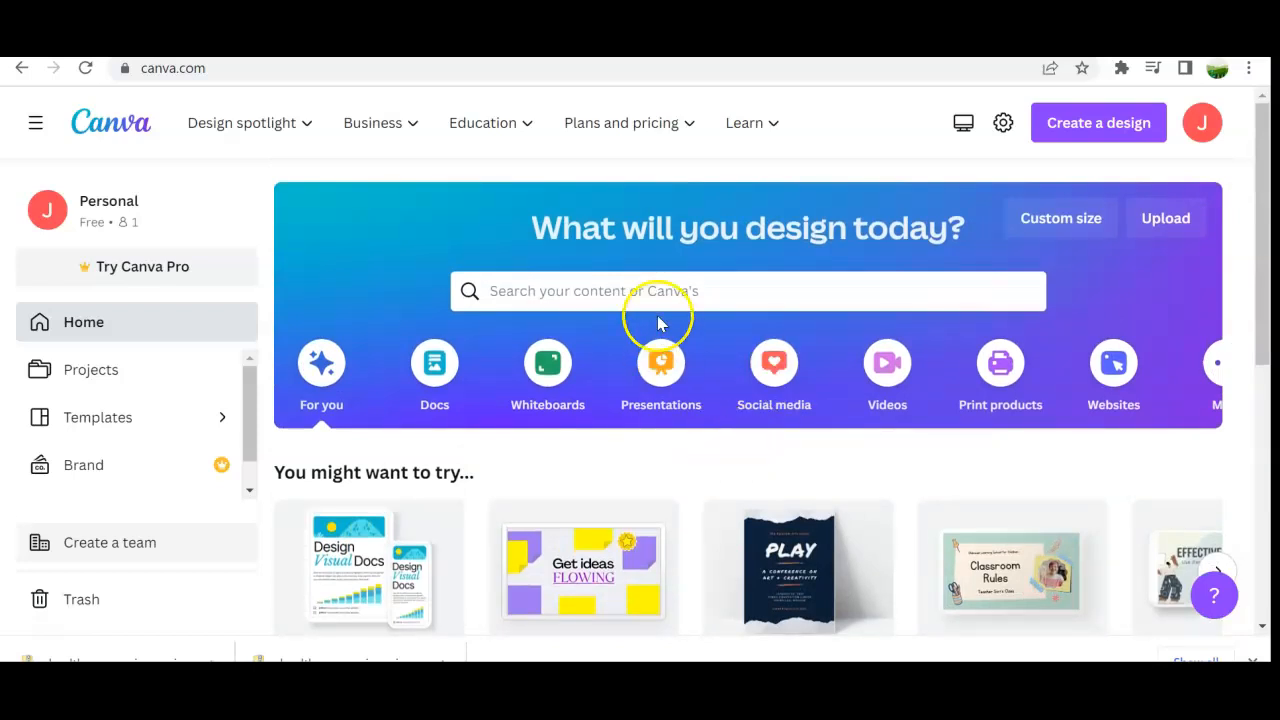
Step: Search Canva's templates for webpage
click(652, 284)
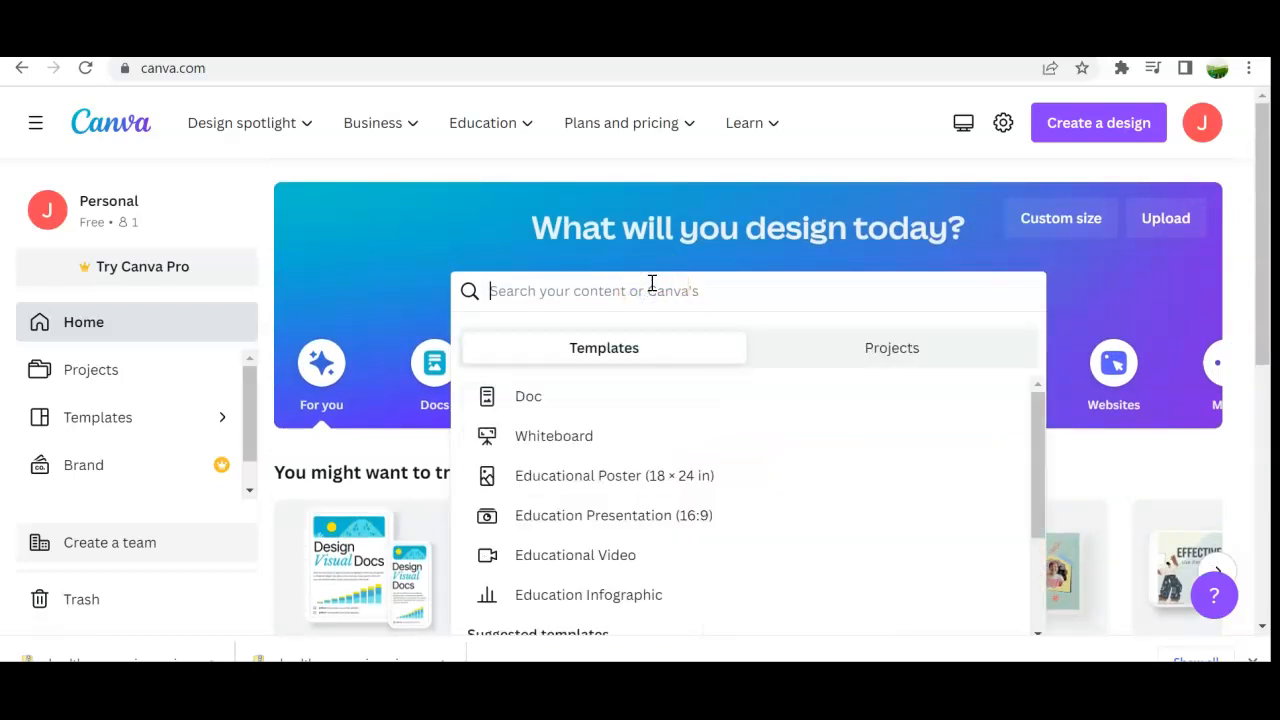
text(wensite)
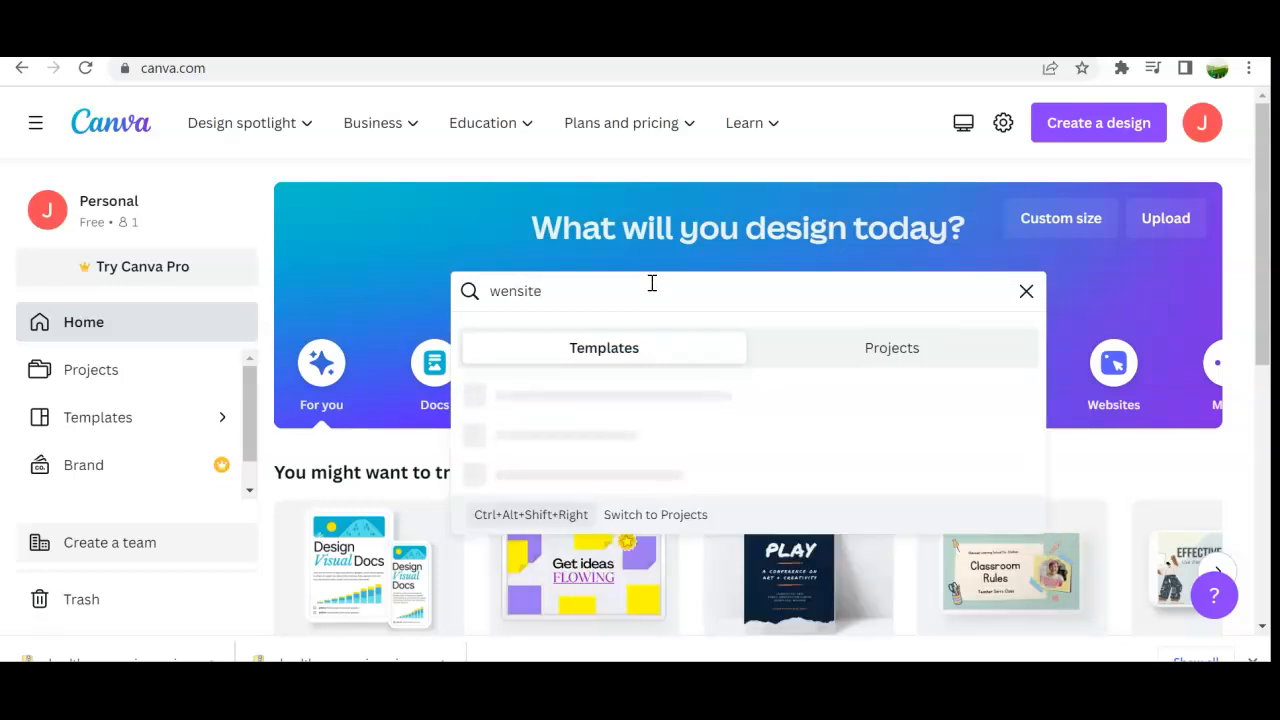
key(BackSpace)
text(bpag)
key(Return)
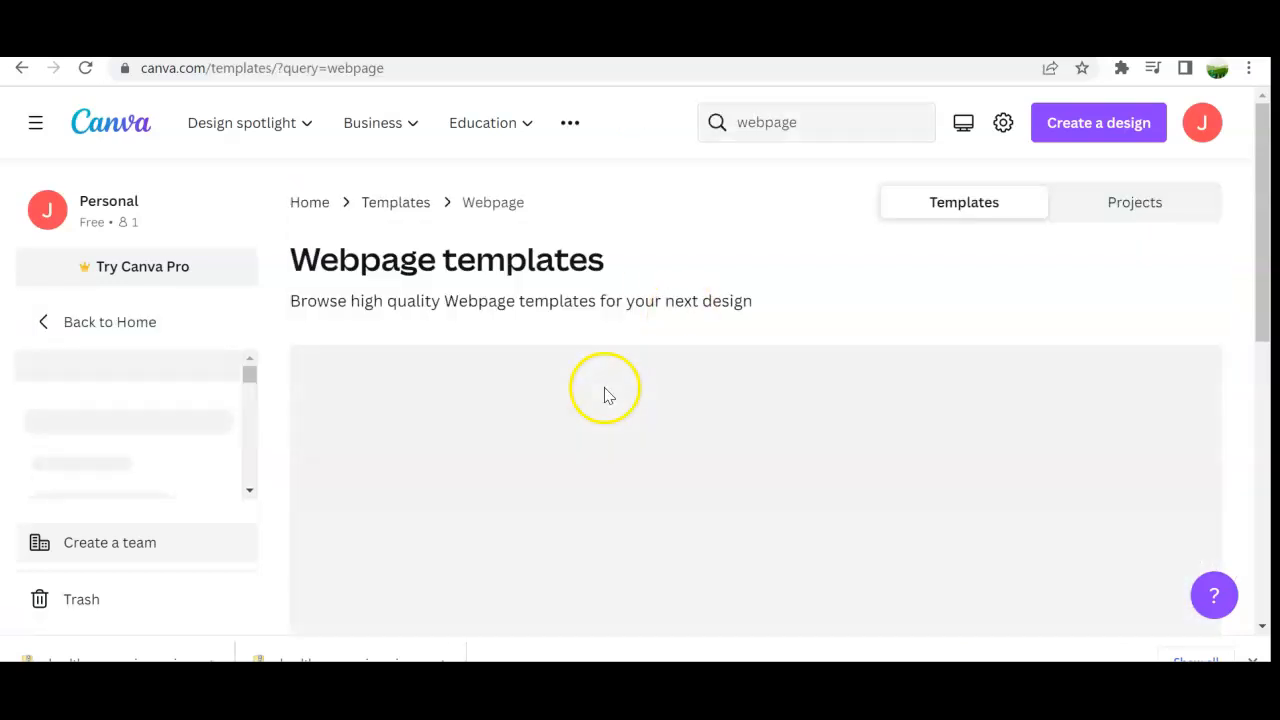
Step: Browse through the webpage template results
scroll(603, 394, down, 3)
scroll(605, 394, up, 3)
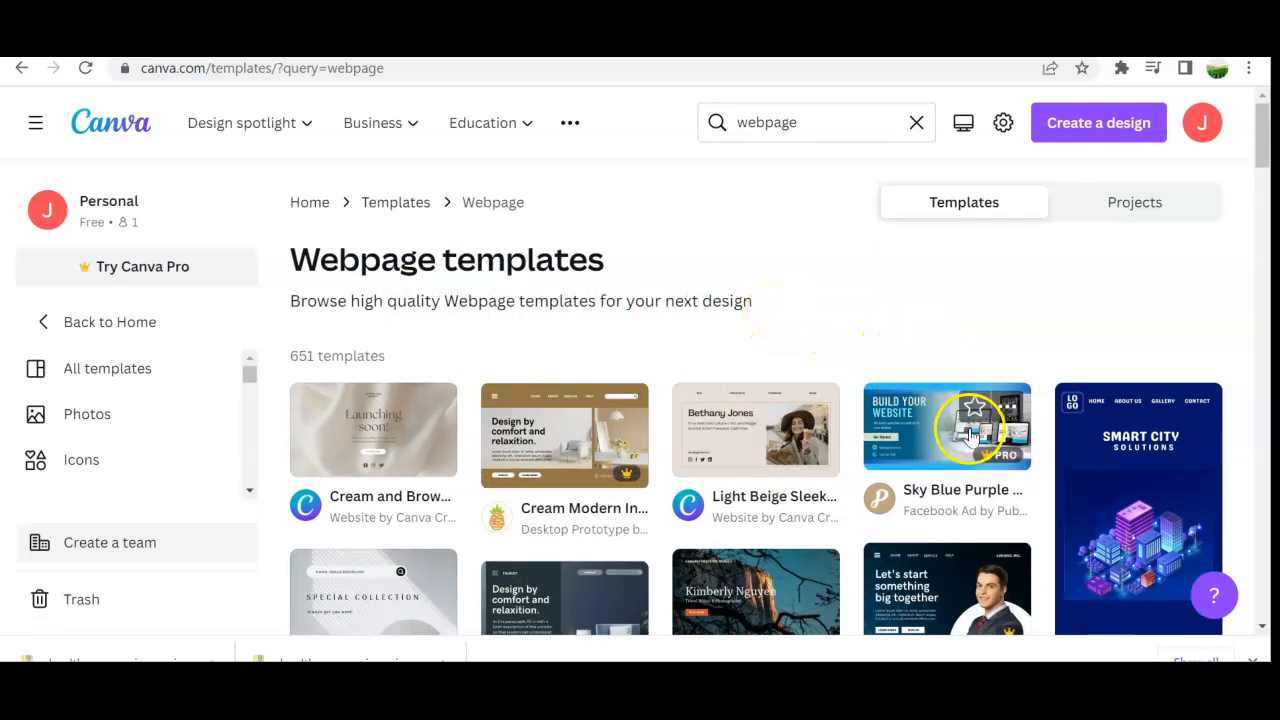
scroll(970, 435, down, 5)
scroll(970, 435, down, 5)
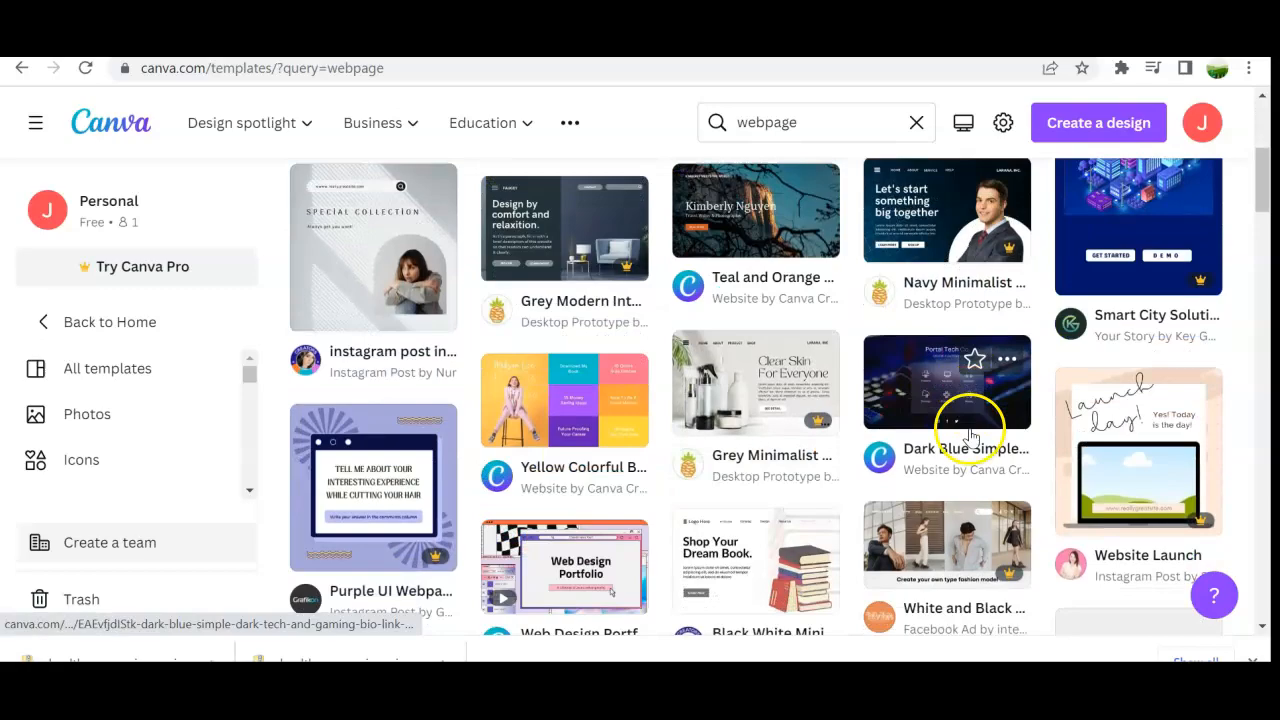
scroll(970, 435, down, 4)
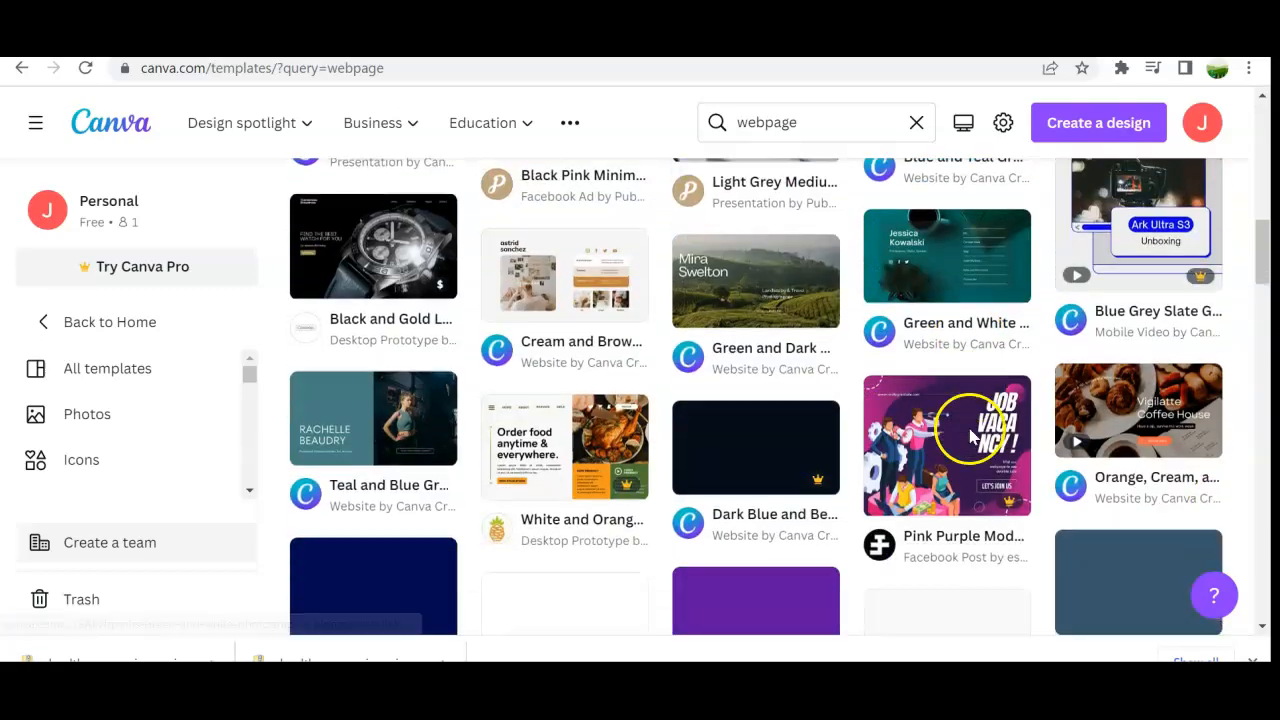
scroll(970, 435, up, 2)
scroll(970, 435, up, 6)
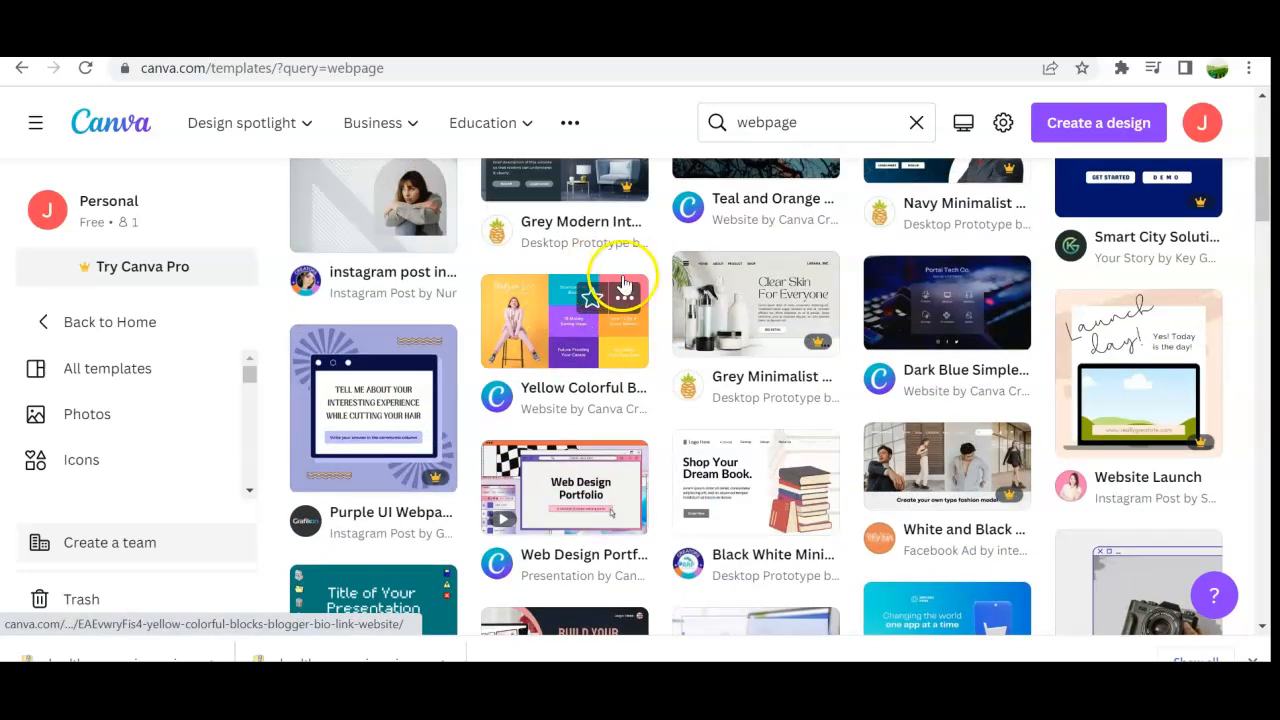
scroll(622, 285, up, 4)
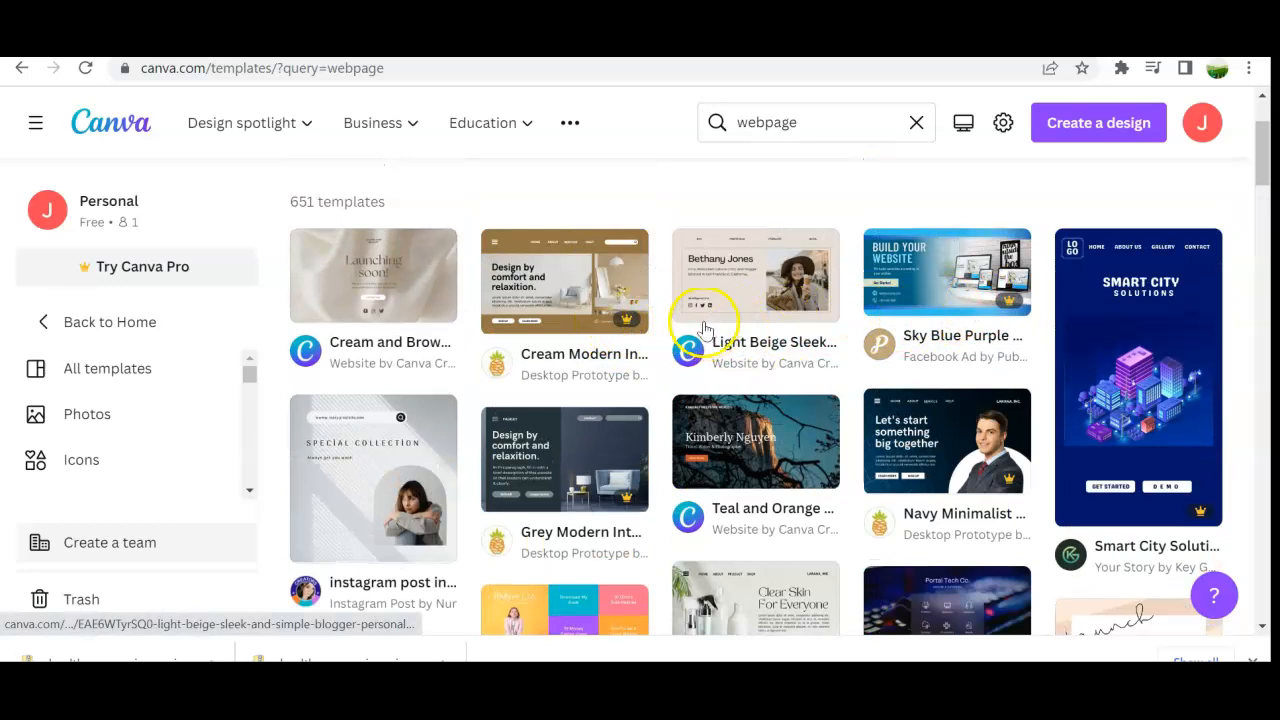
scroll(820, 455, up, 2)
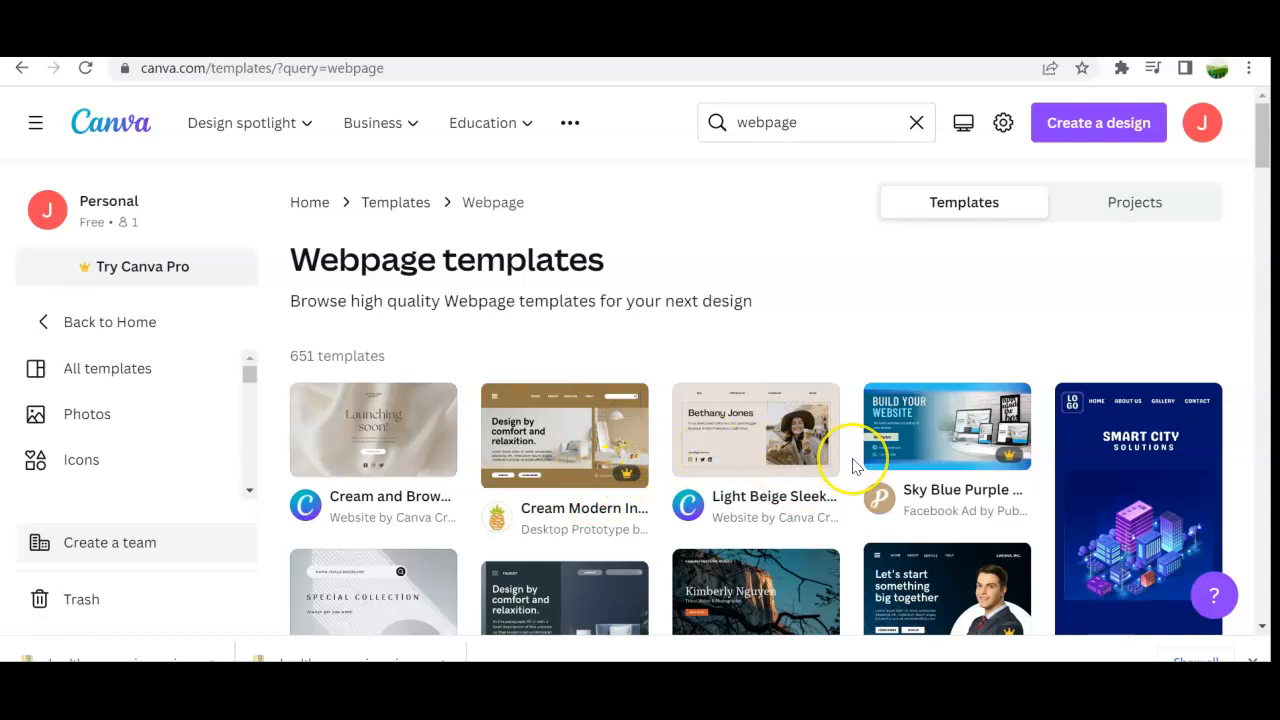
scroll(850, 460, down, 3)
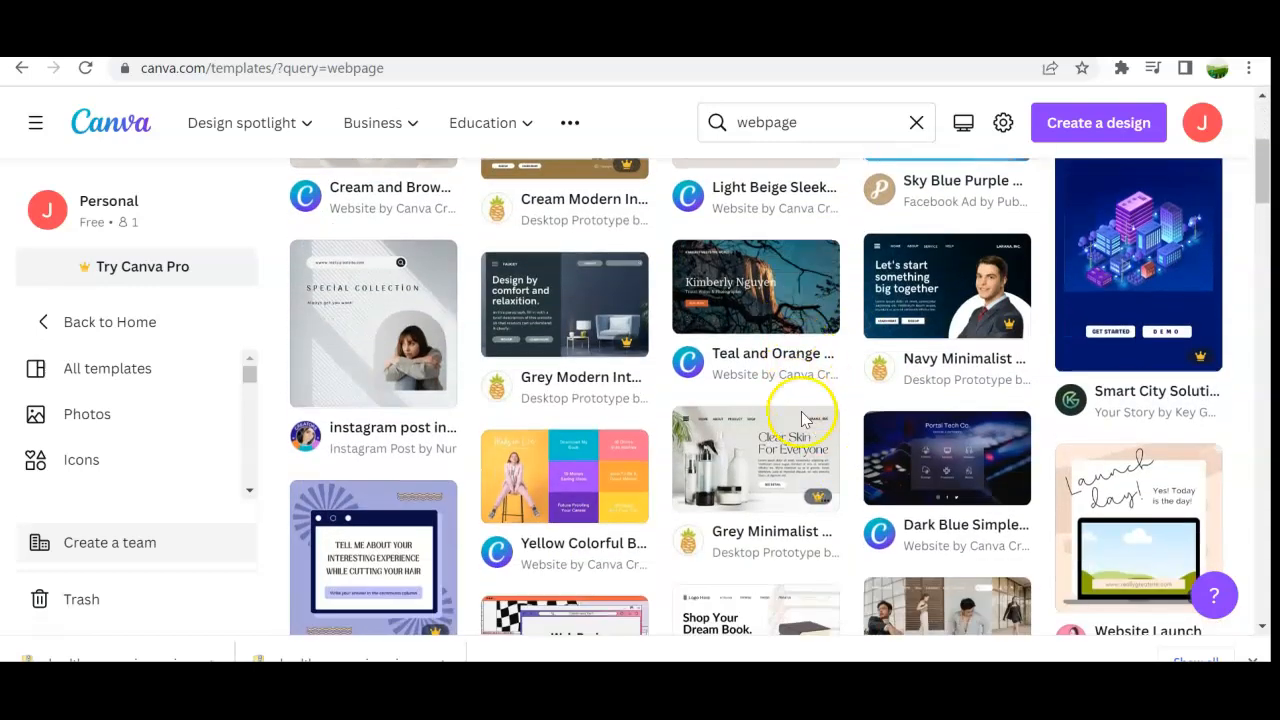
scroll(925, 465, down, 3)
scroll(920, 457, down, 2)
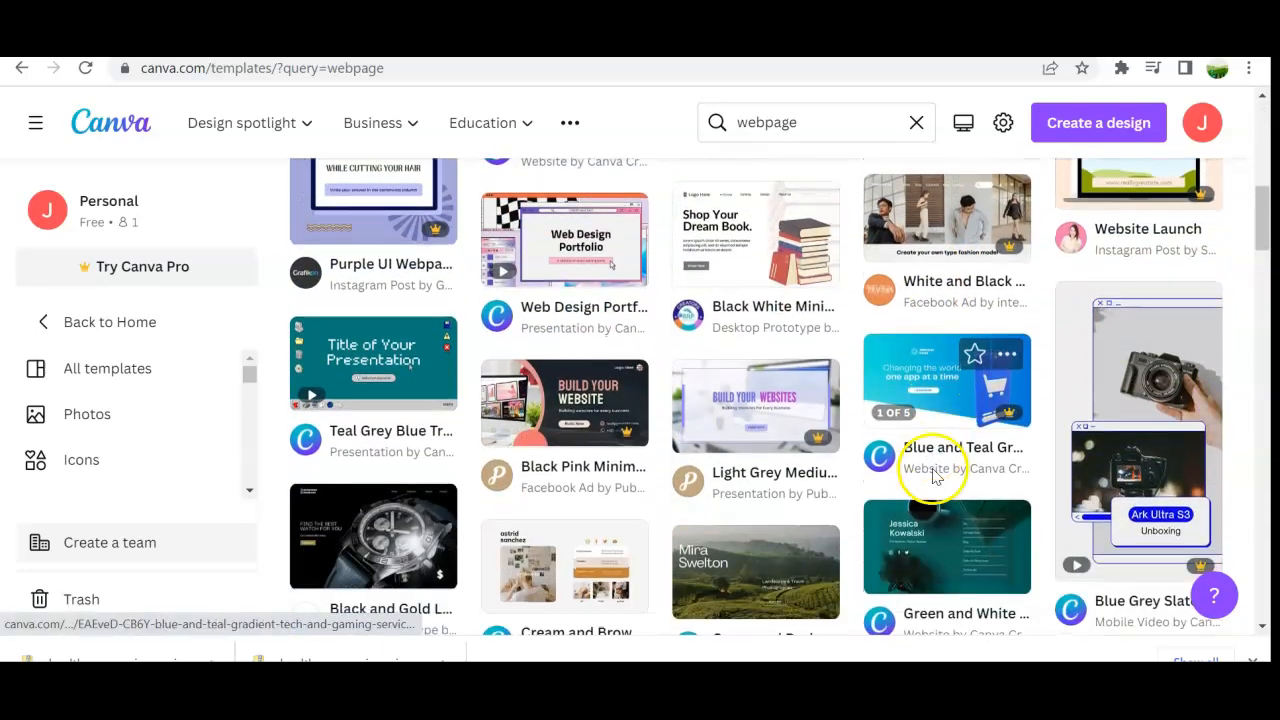
scroll(846, 446, down, 3)
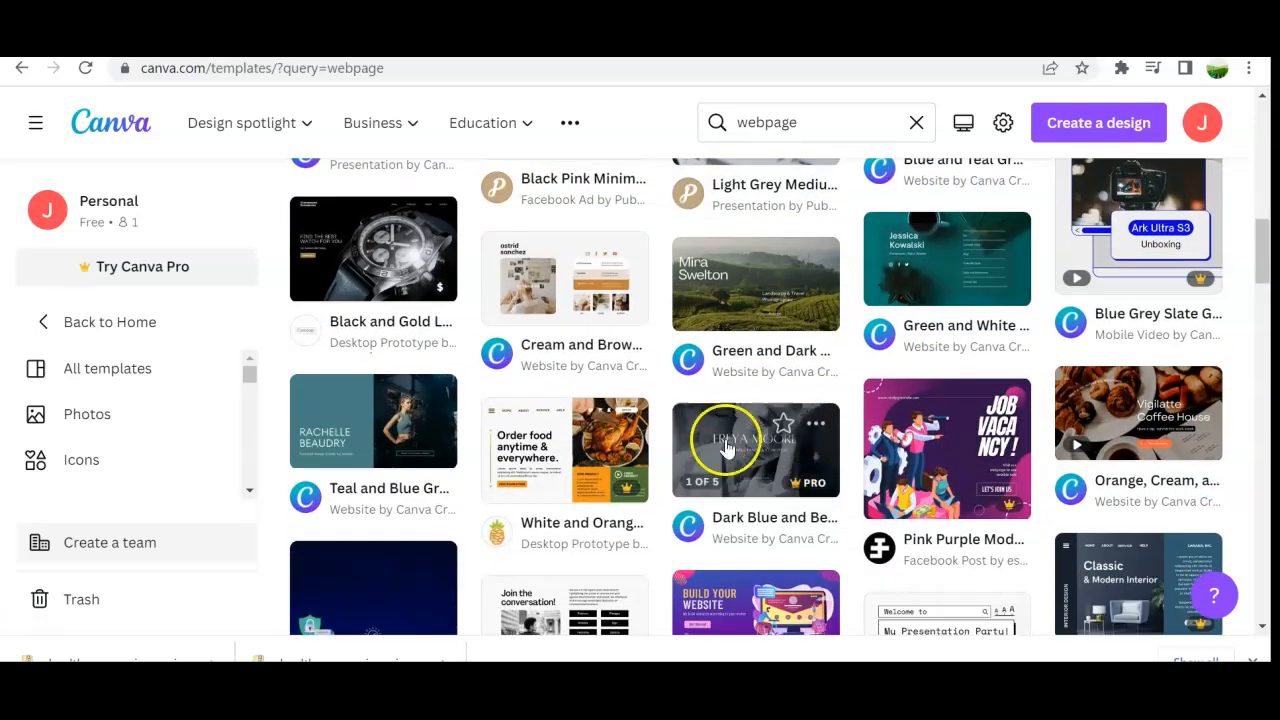
scroll(808, 434, down, 3)
scroll(810, 437, up, 4)
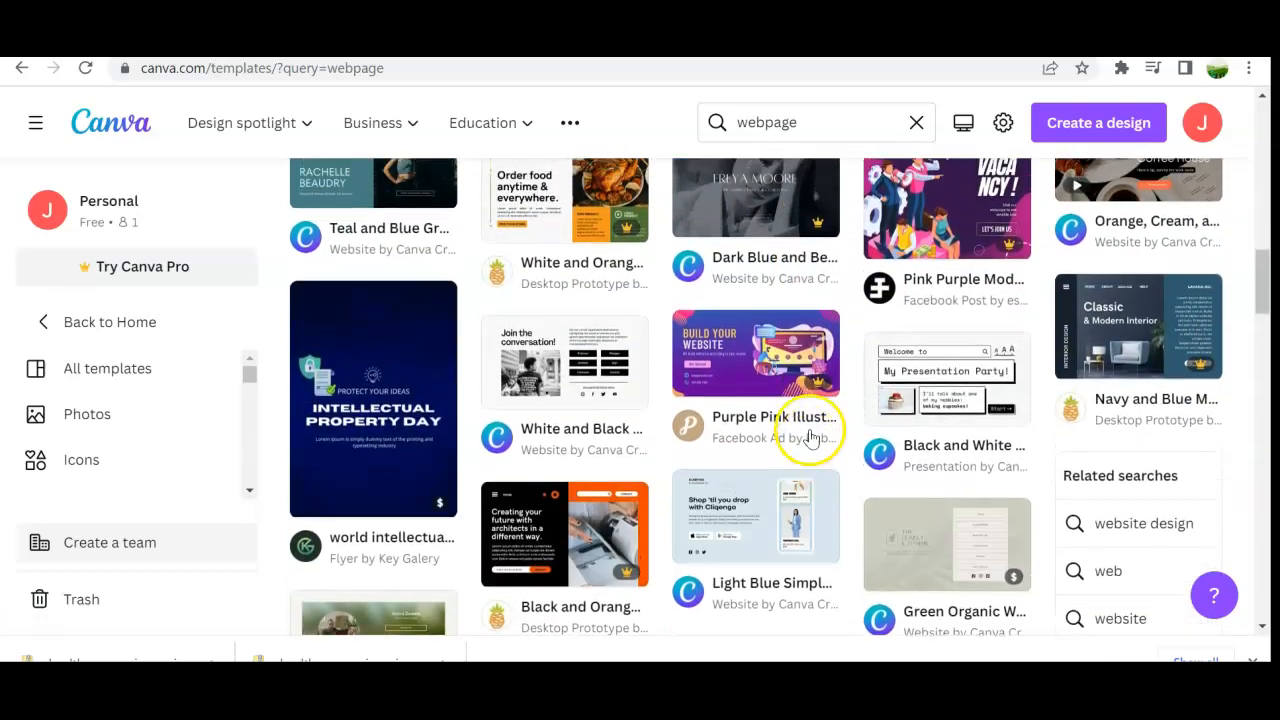
scroll(895, 432, up, 6)
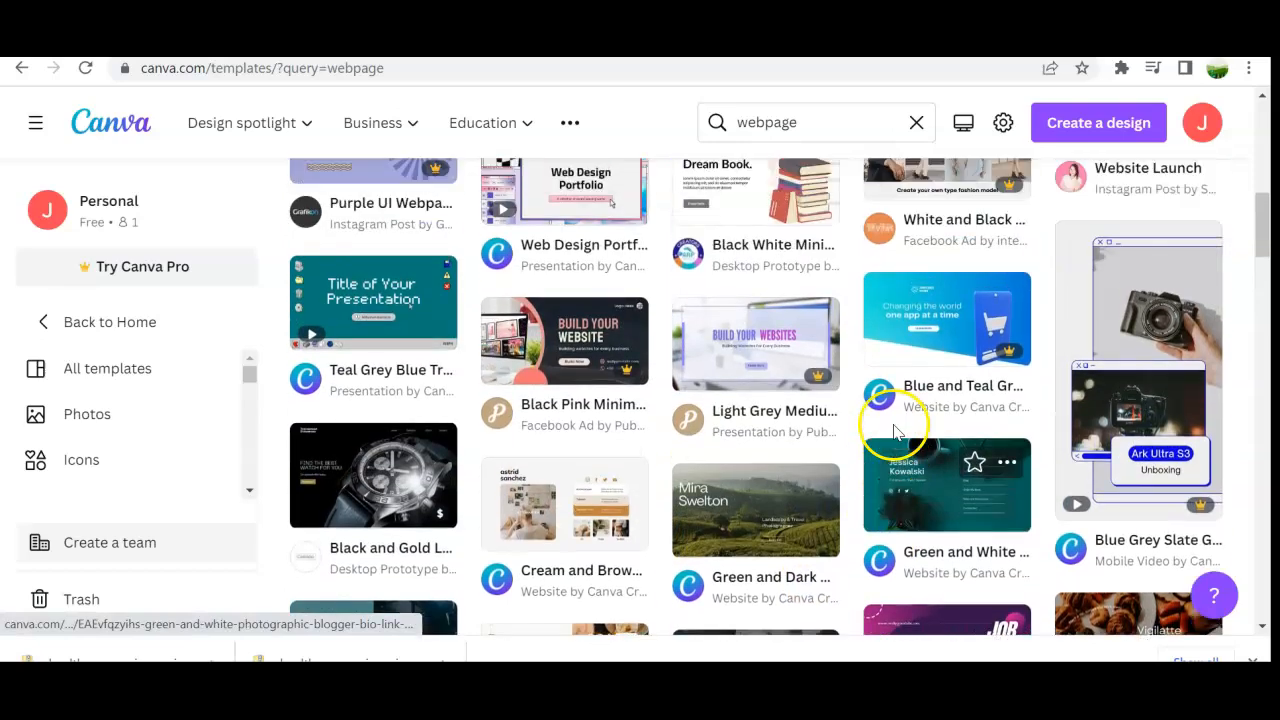
scroll(895, 432, up, 3)
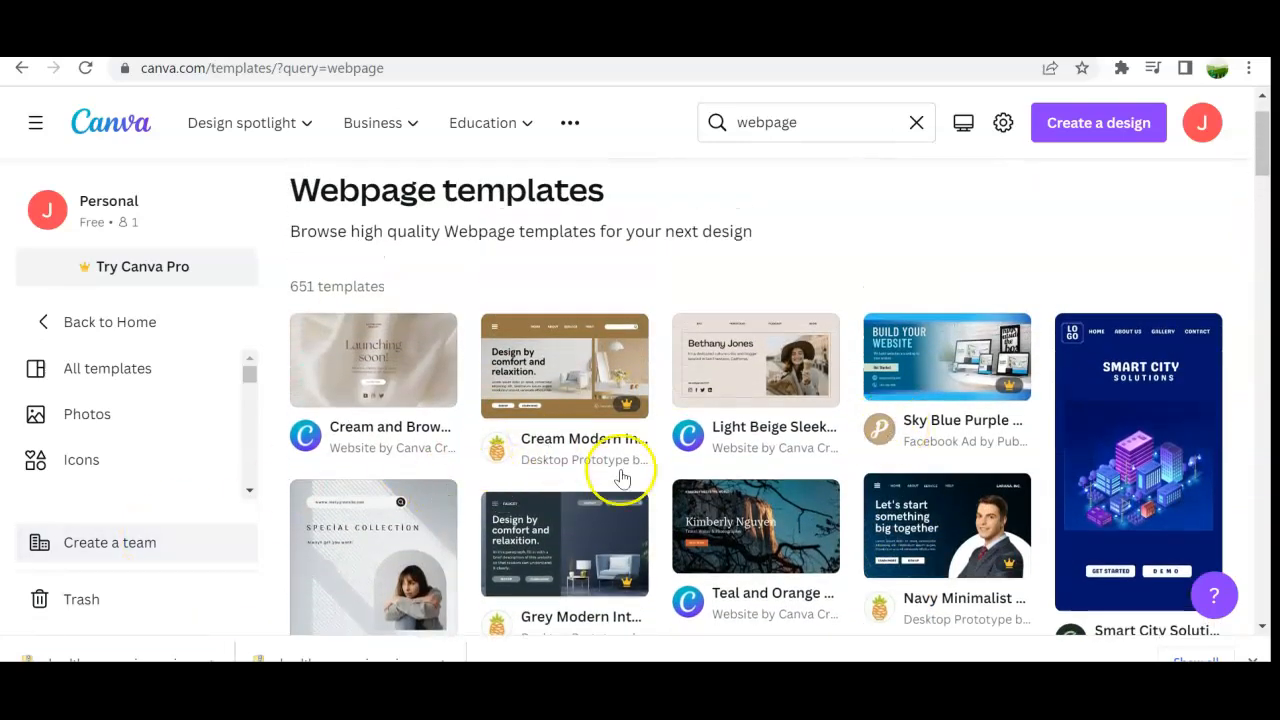
scroll(700, 490, down, 1)
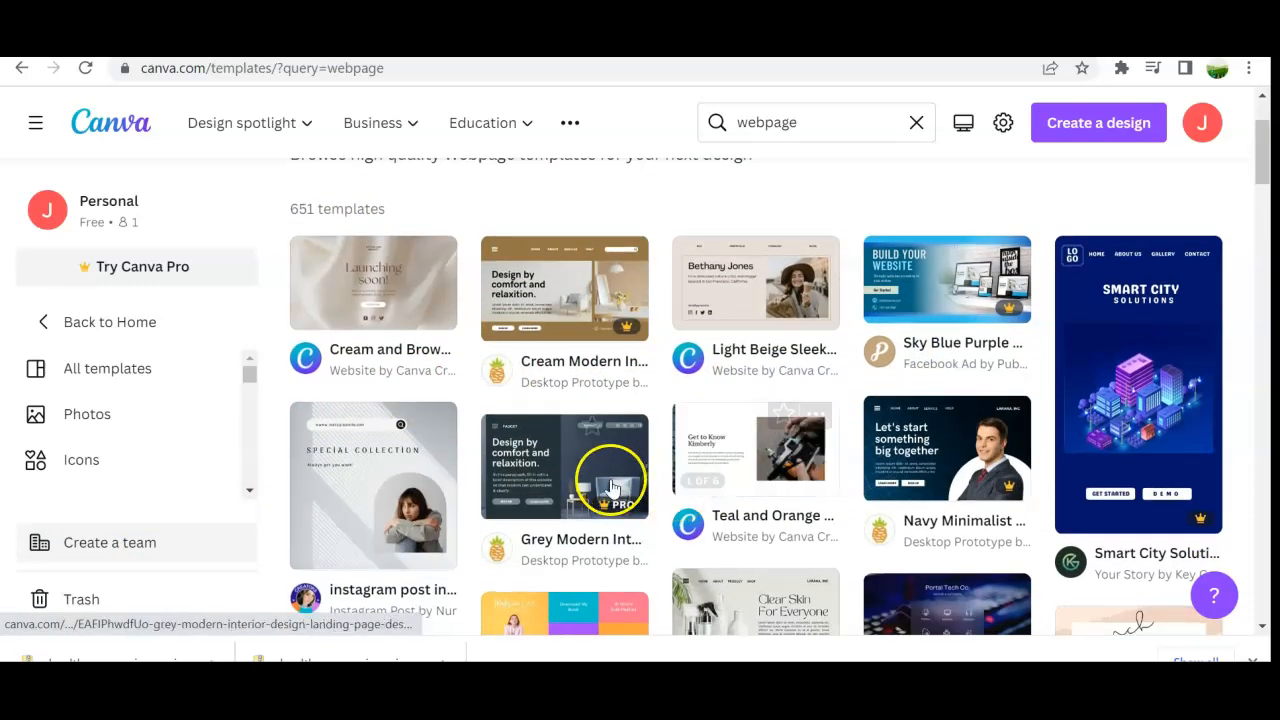
Step: Try to use the Grey Modern Interior Design Landing Page Desktop Prototype template
click(555, 460)
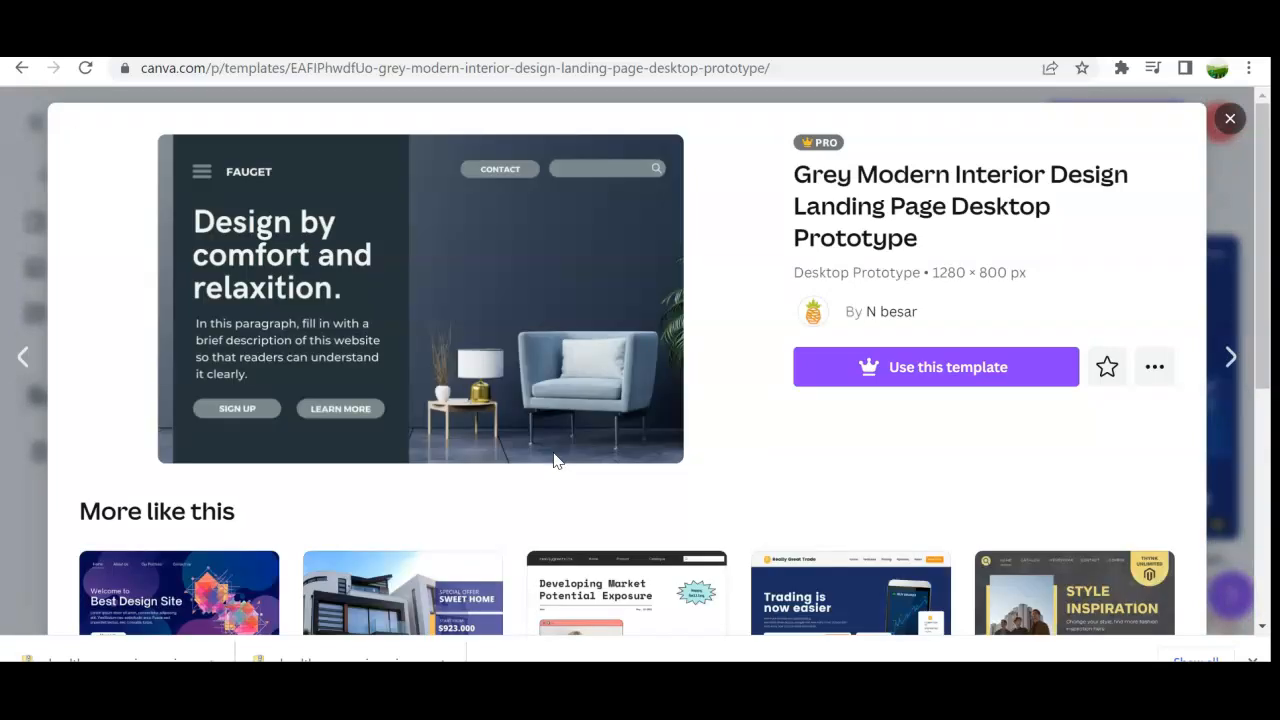
click(858, 365)
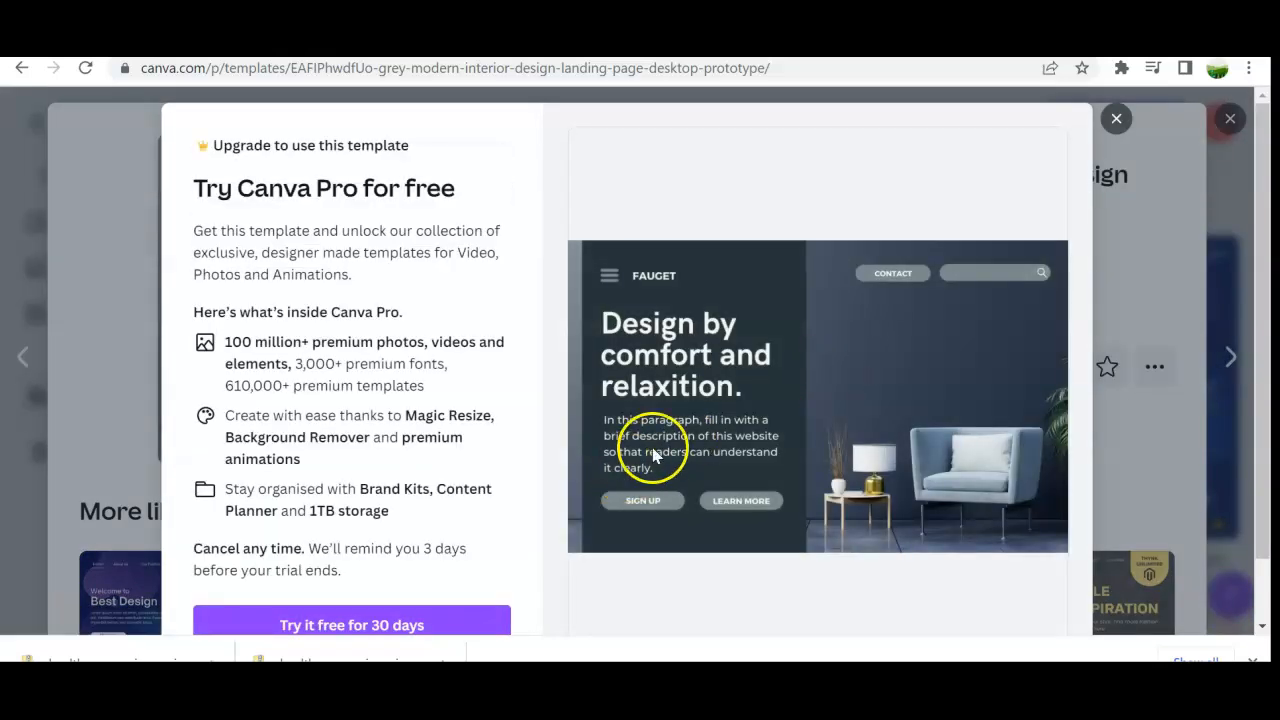
click(1117, 120)
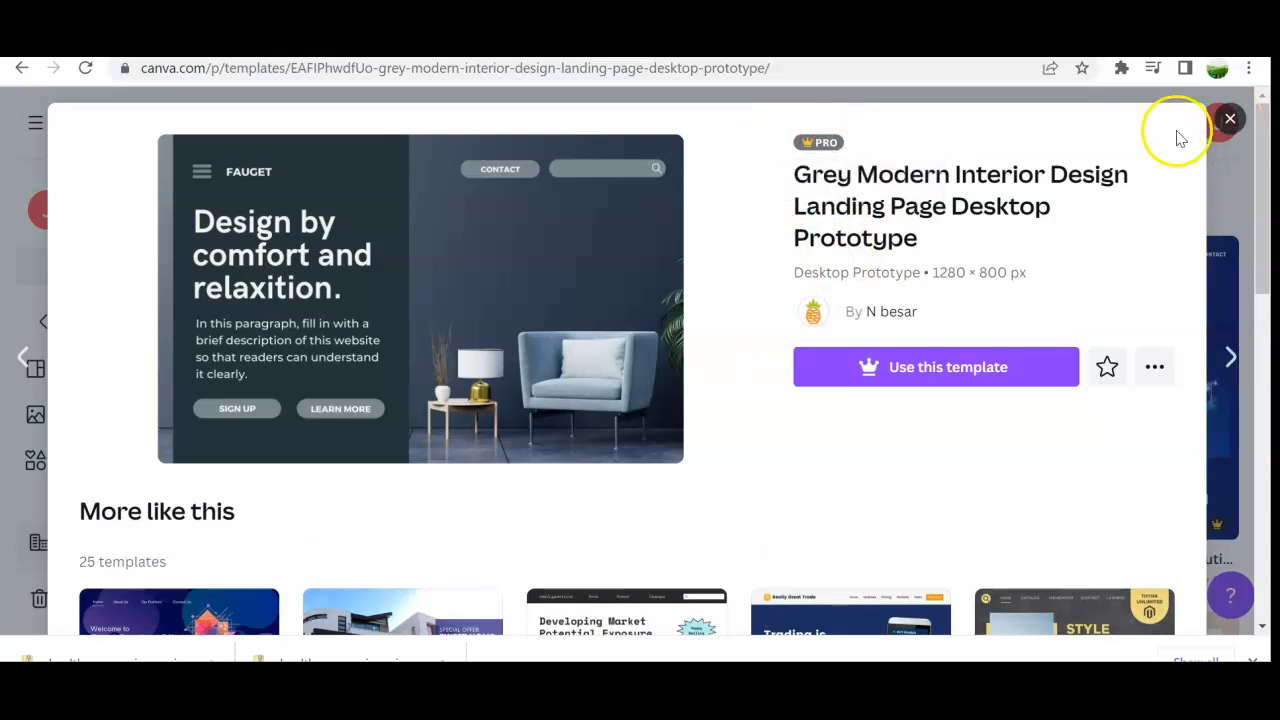
click(1230, 119)
Step: Open the 'instagram post in grayscale for webpages' template for customising in the editor
scroll(729, 363, down, 2)
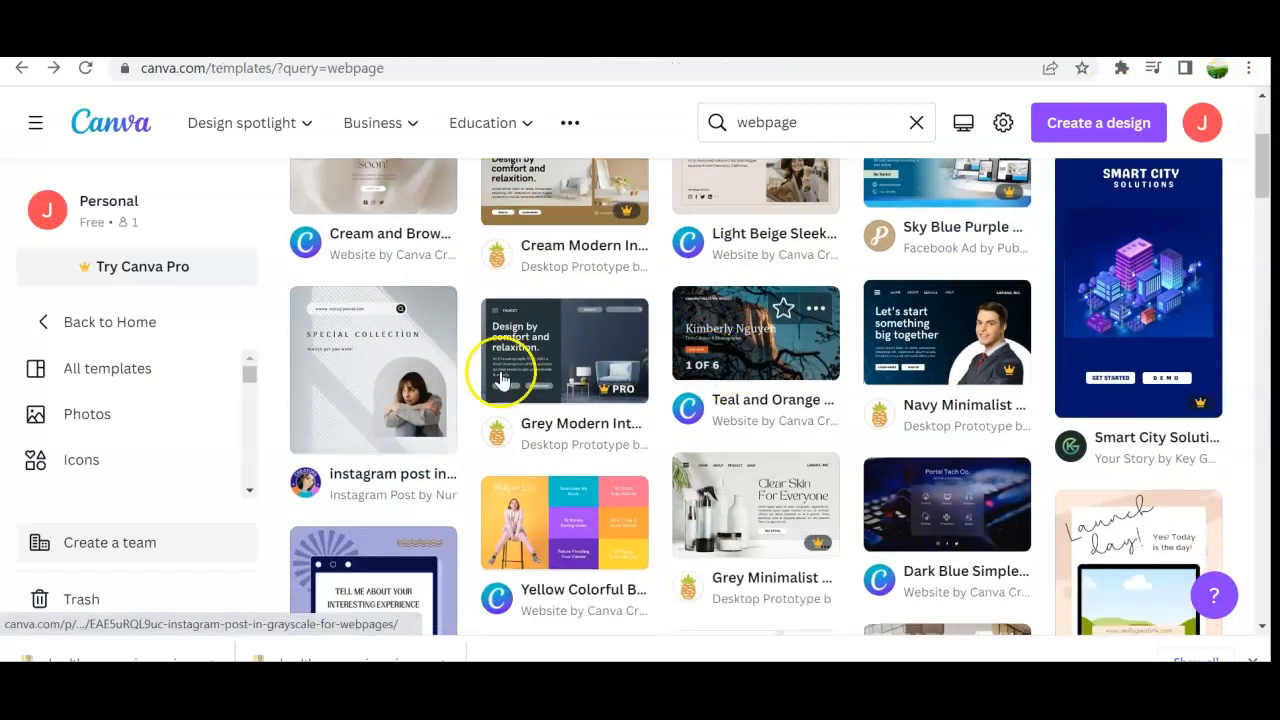
click(396, 340)
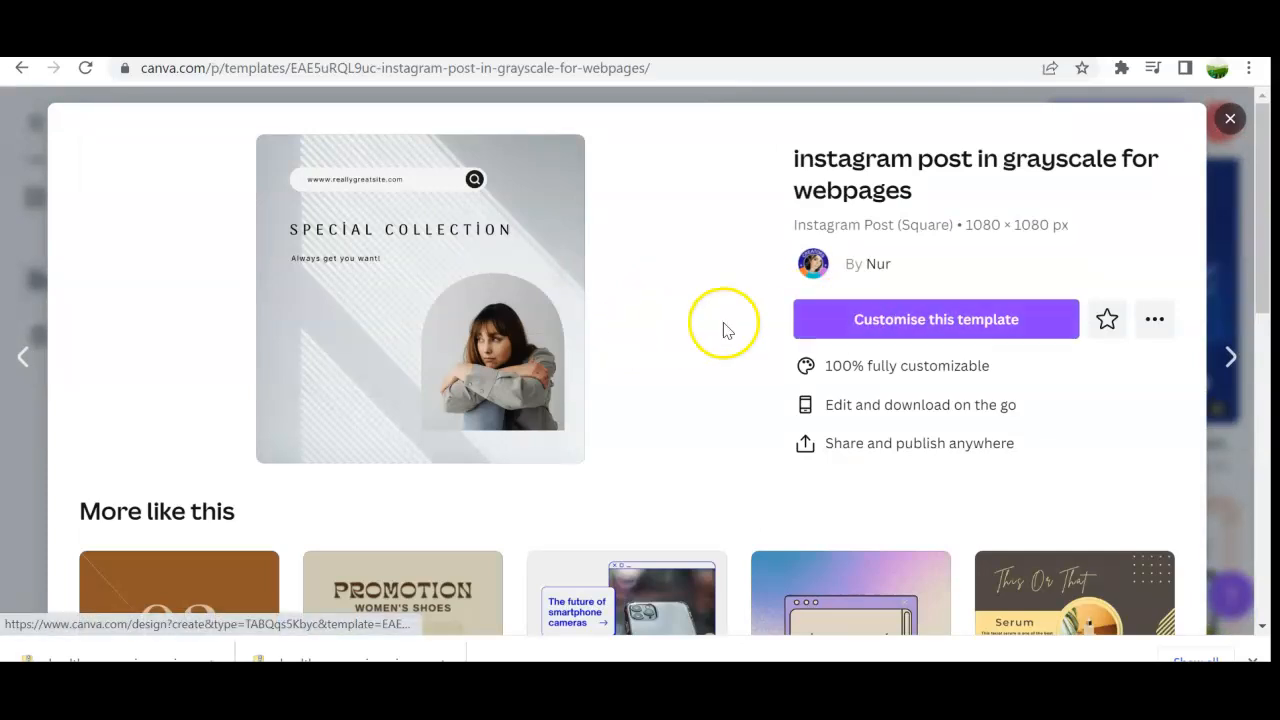
click(848, 328)
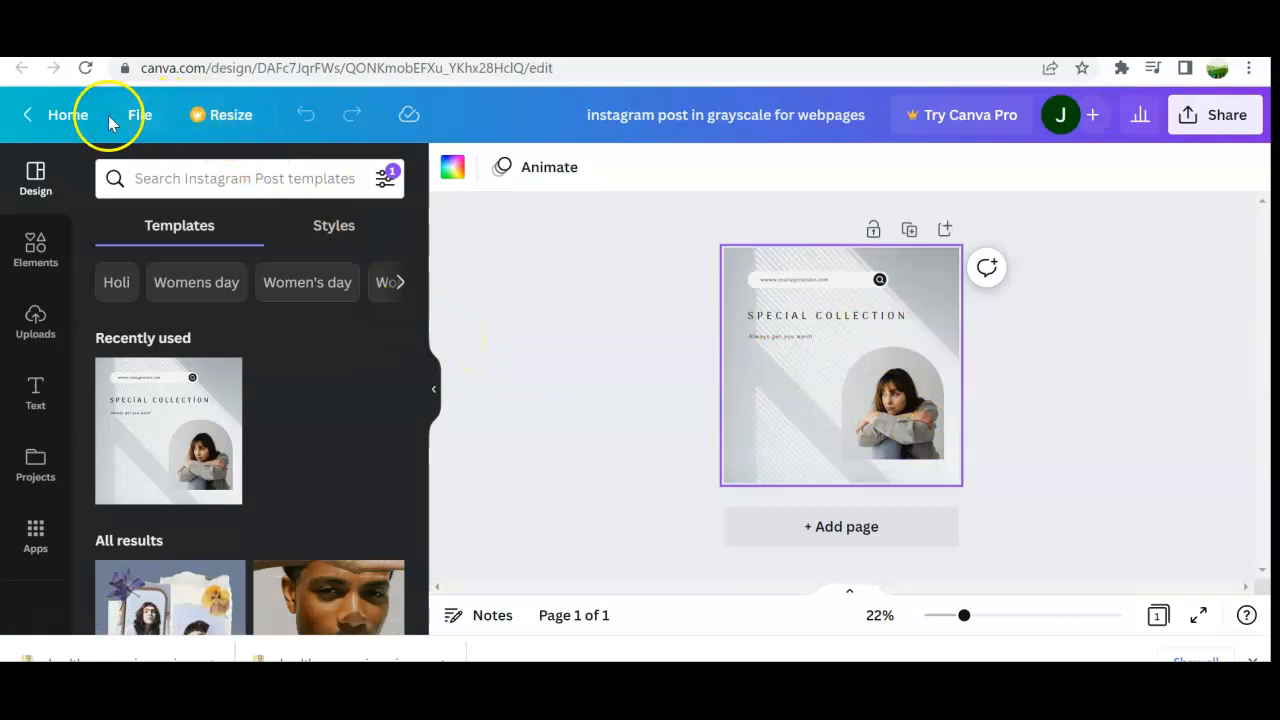
Step: Browse the Instagram Post templates in the design panel
click(34, 180)
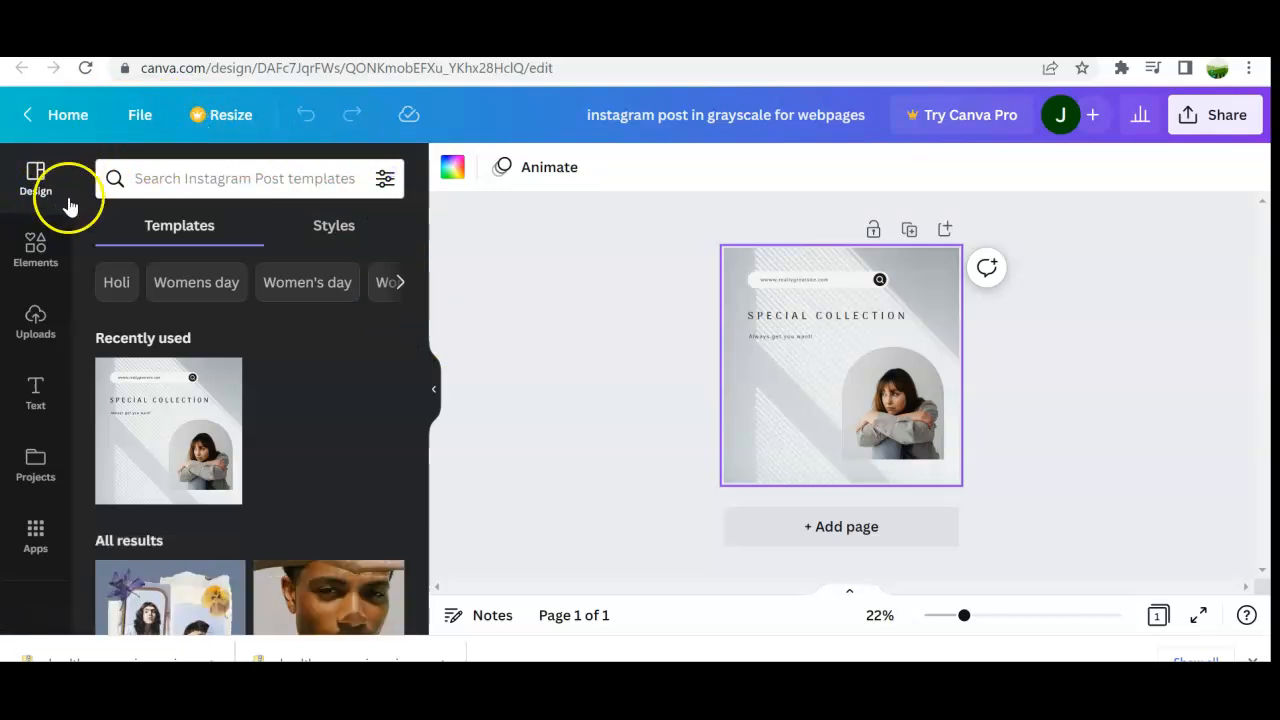
scroll(194, 373, down, 5)
scroll(291, 468, down, 10)
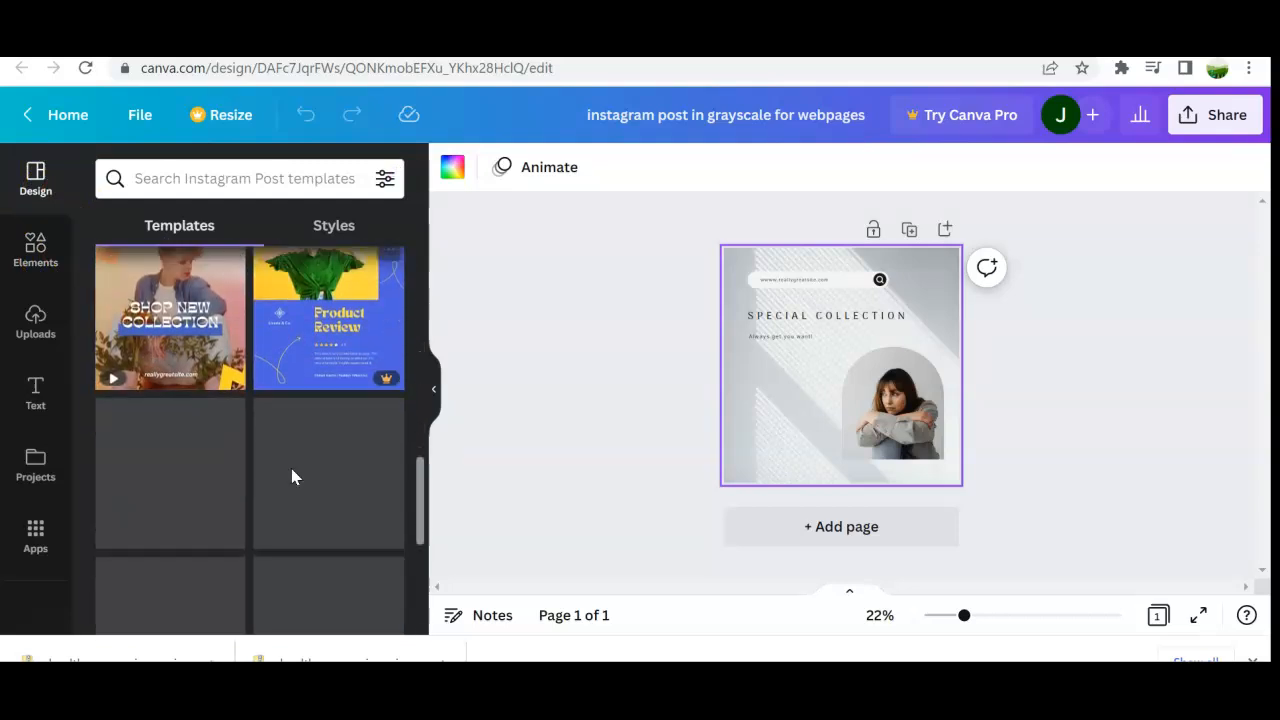
scroll(291, 468, up, 2)
Step: Browse the available element categories such as shapes, graphics, videos and audio
click(52, 265)
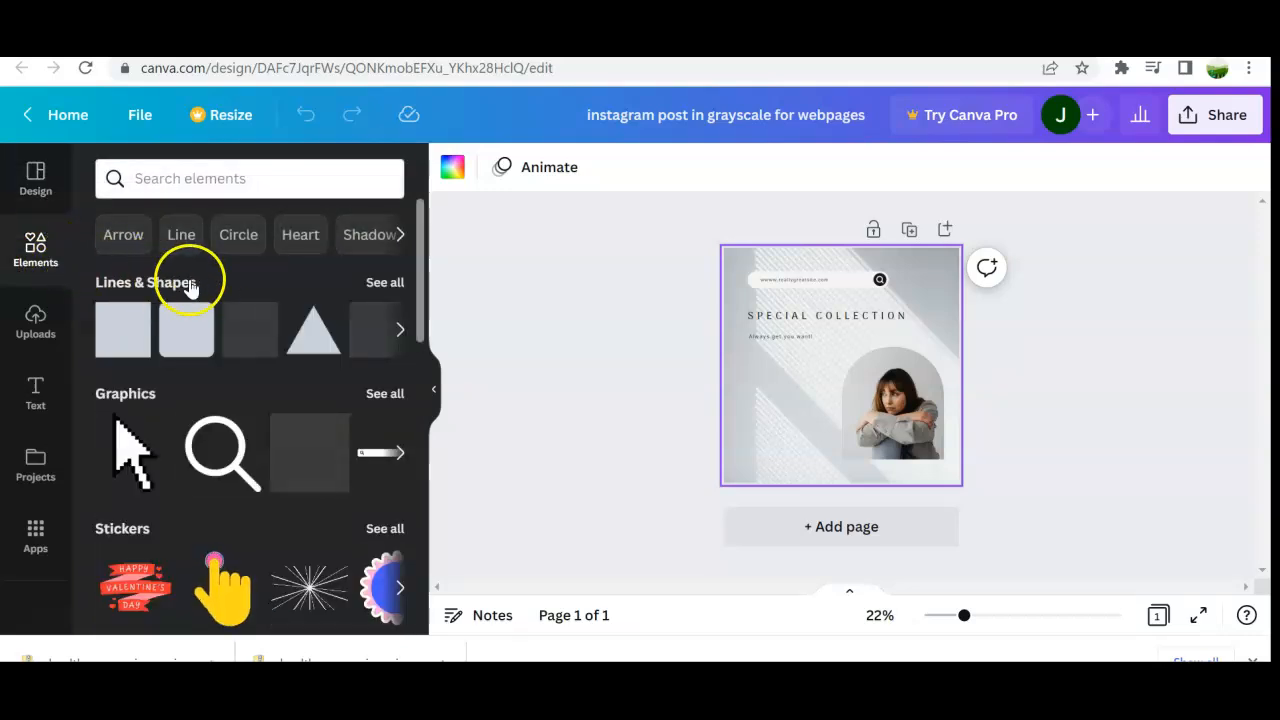
scroll(348, 400, down, 3)
scroll(347, 401, down, 2)
scroll(347, 401, up, 3)
scroll(347, 401, down, 5)
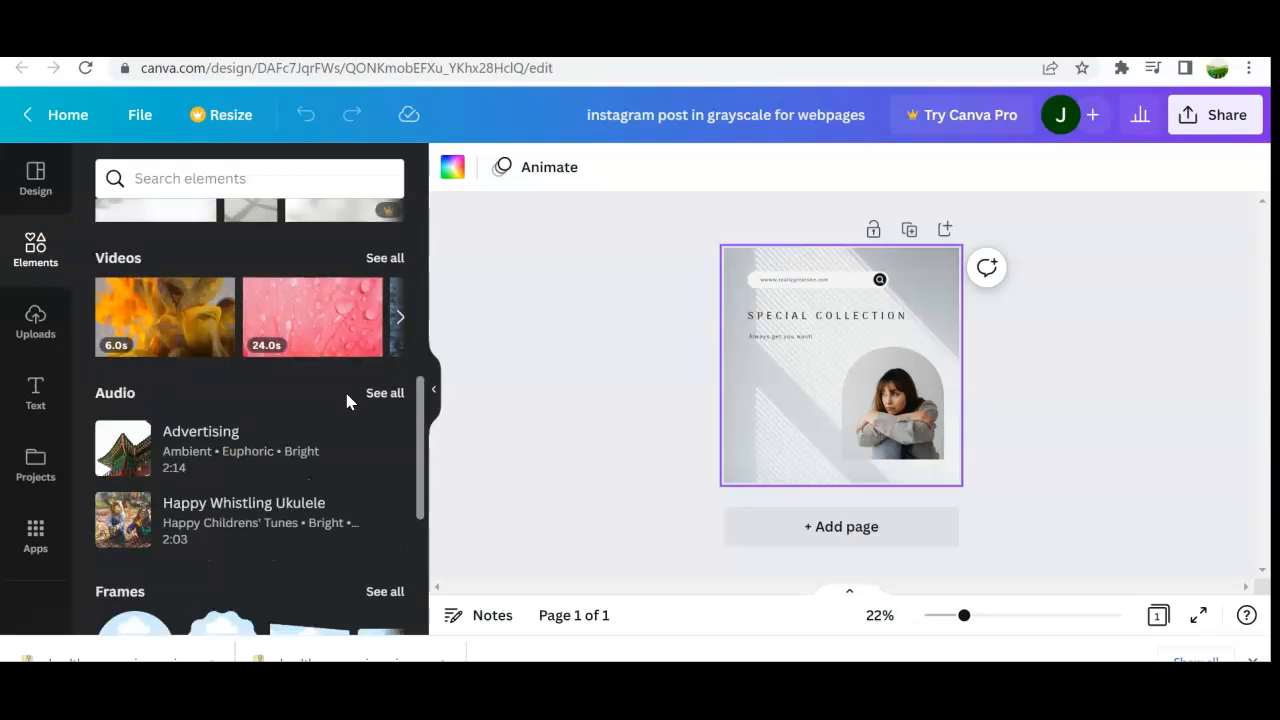
scroll(277, 415, up, 8)
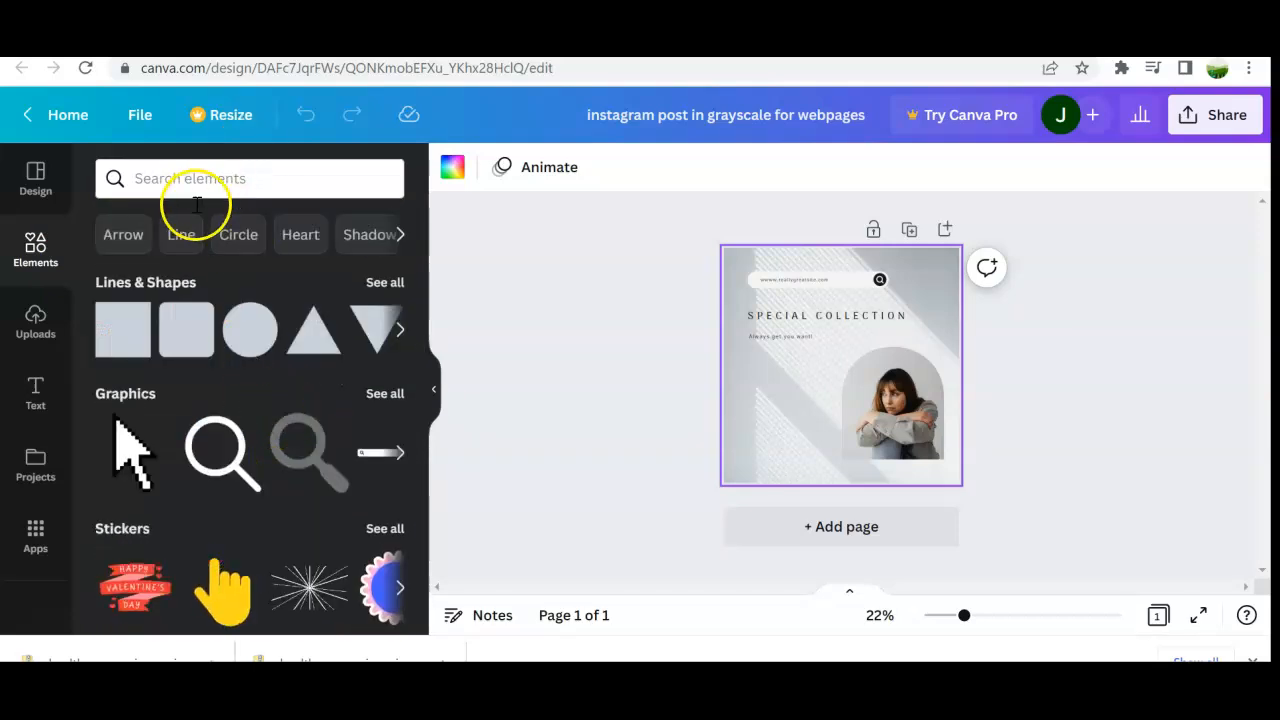
Step: Search elements for Arrow and look through the Graphics, Videos, Audio, Frames and Charts results
click(134, 232)
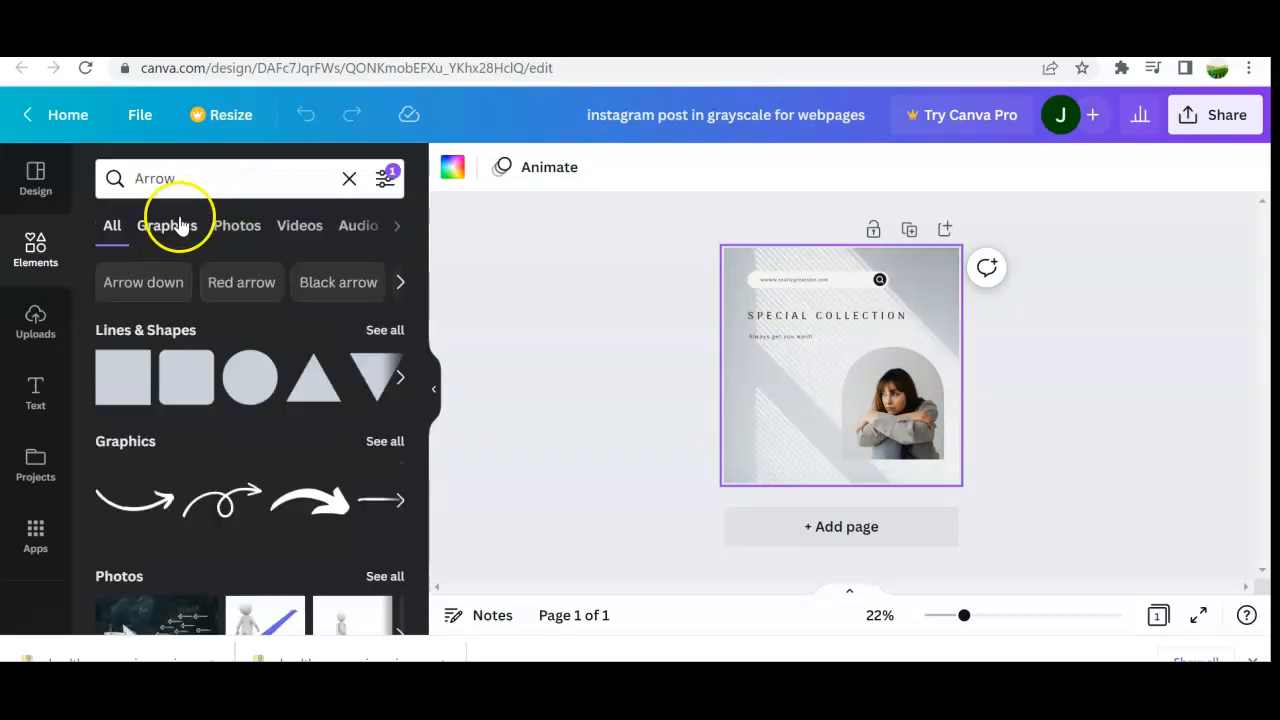
click(178, 225)
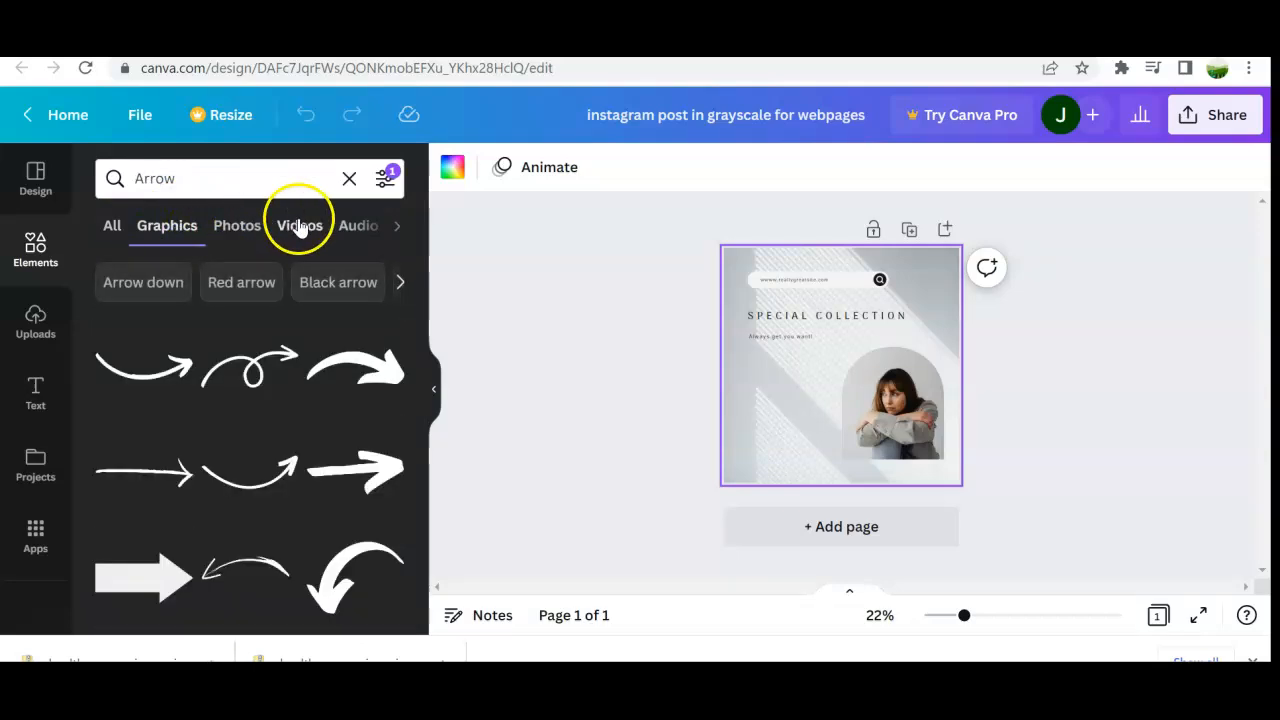
click(299, 226)
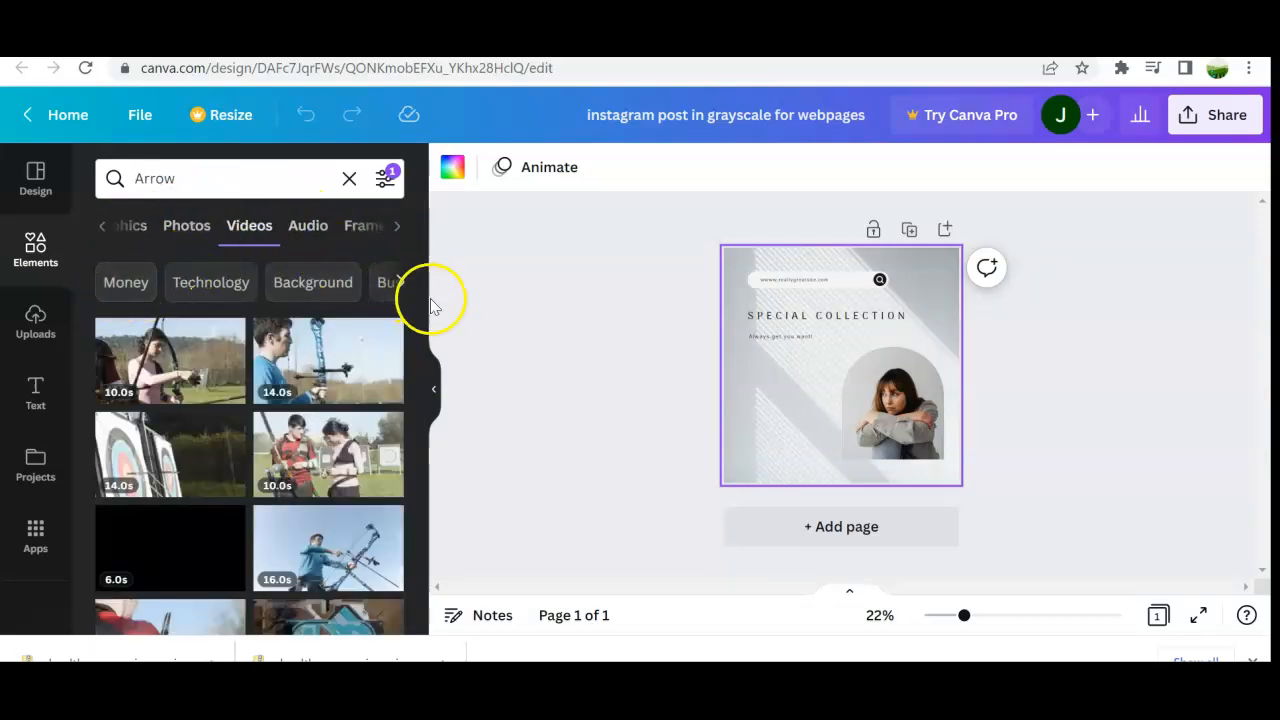
click(308, 227)
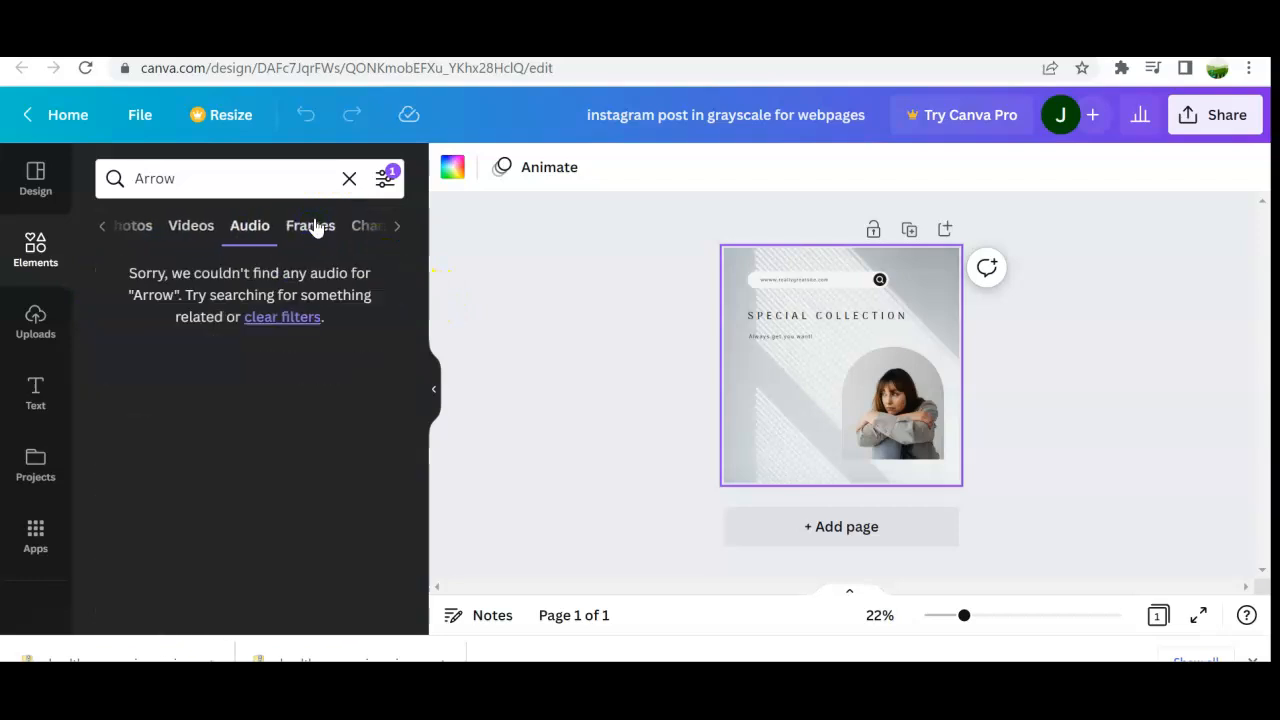
click(312, 227)
click(365, 228)
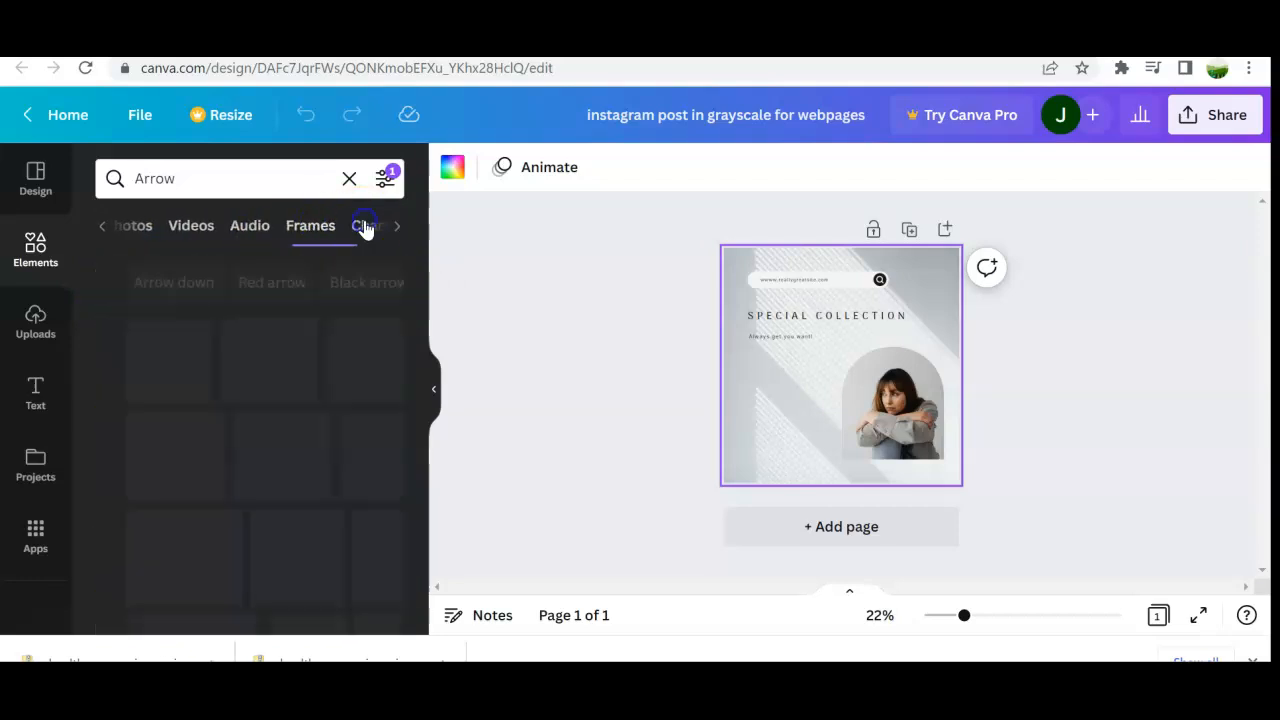
Step: Clear the Arrow search from the elements search box
click(104, 230)
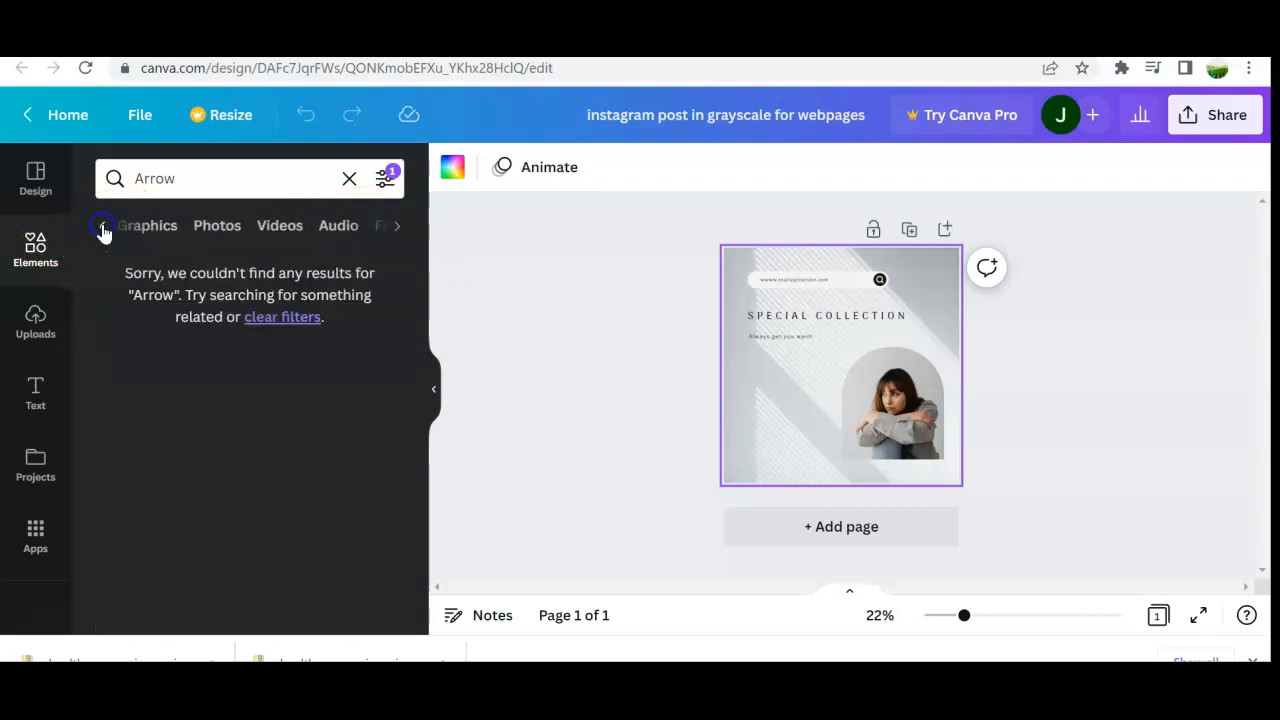
click(222, 192)
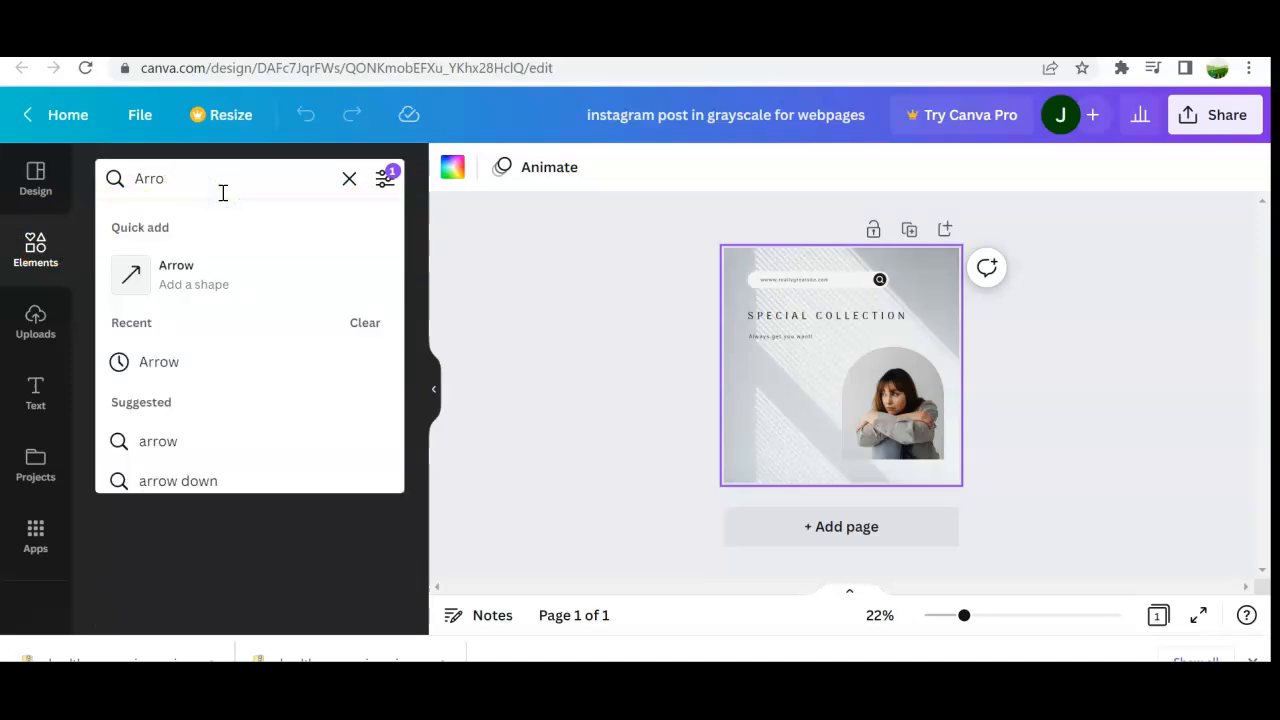
key(BackSpace)
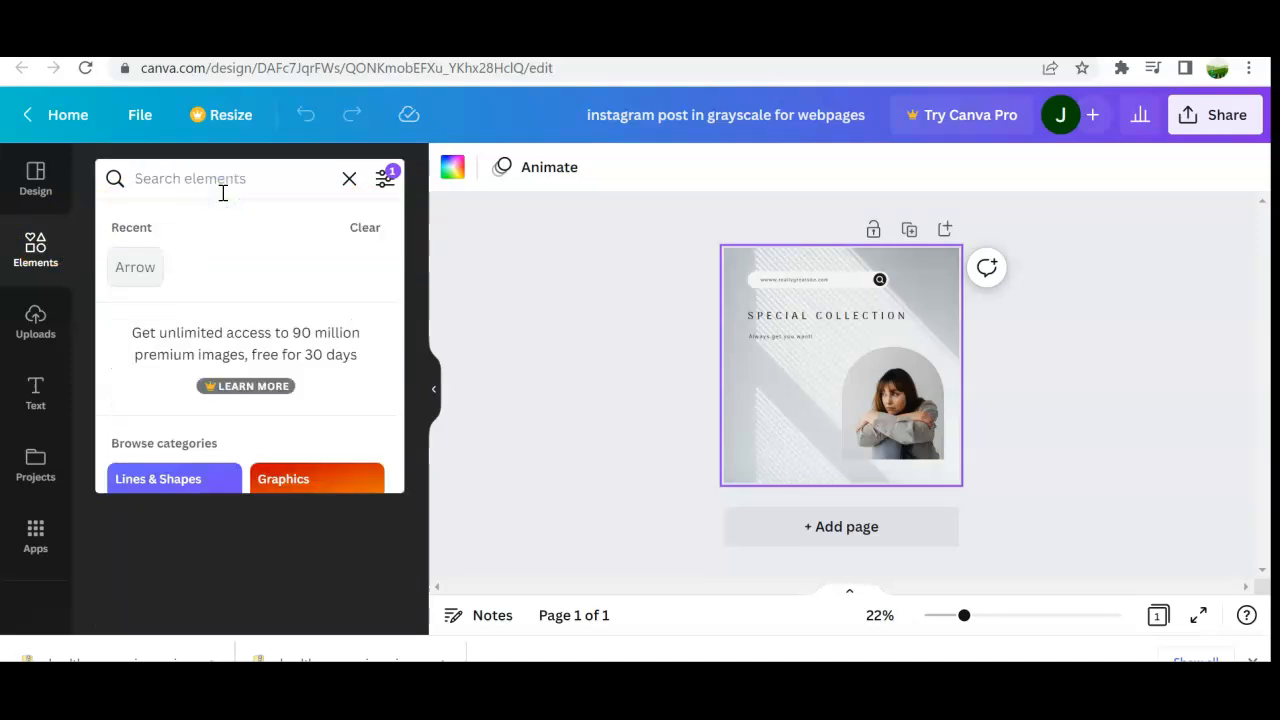
Step: Browse the Uploads panel's Images, Videos and Audio tabs
click(30, 320)
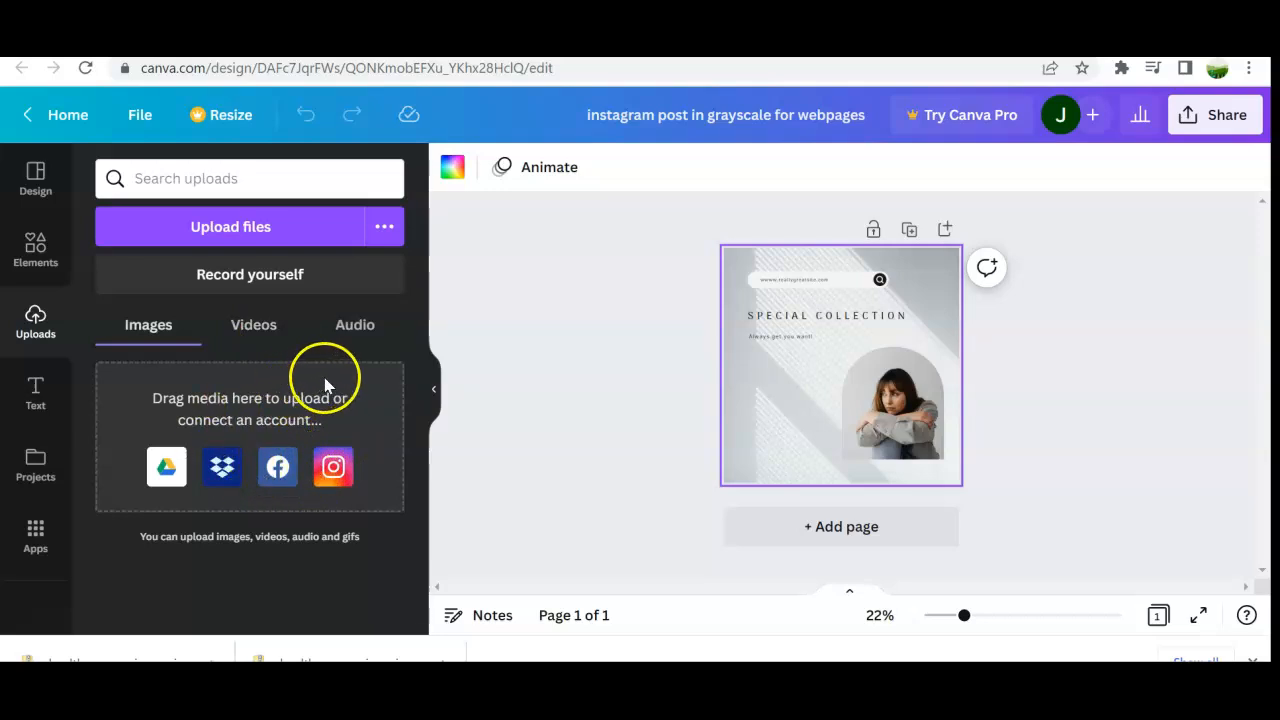
click(248, 318)
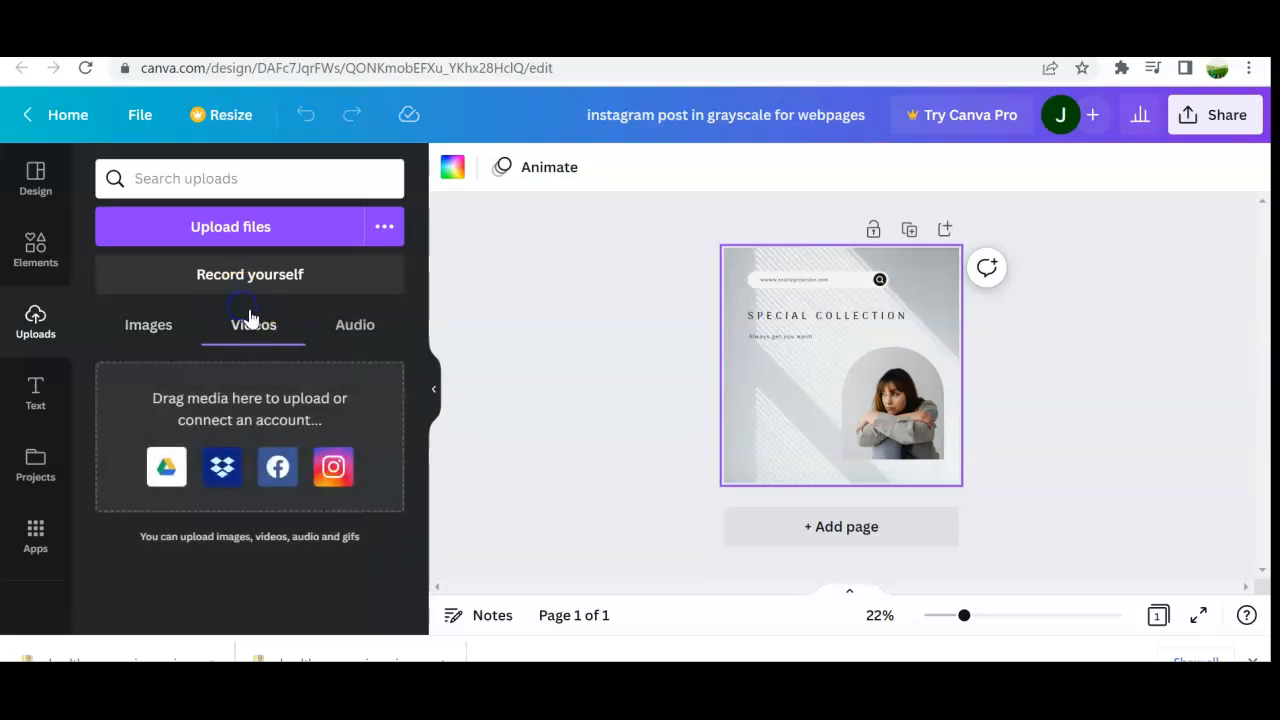
click(330, 322)
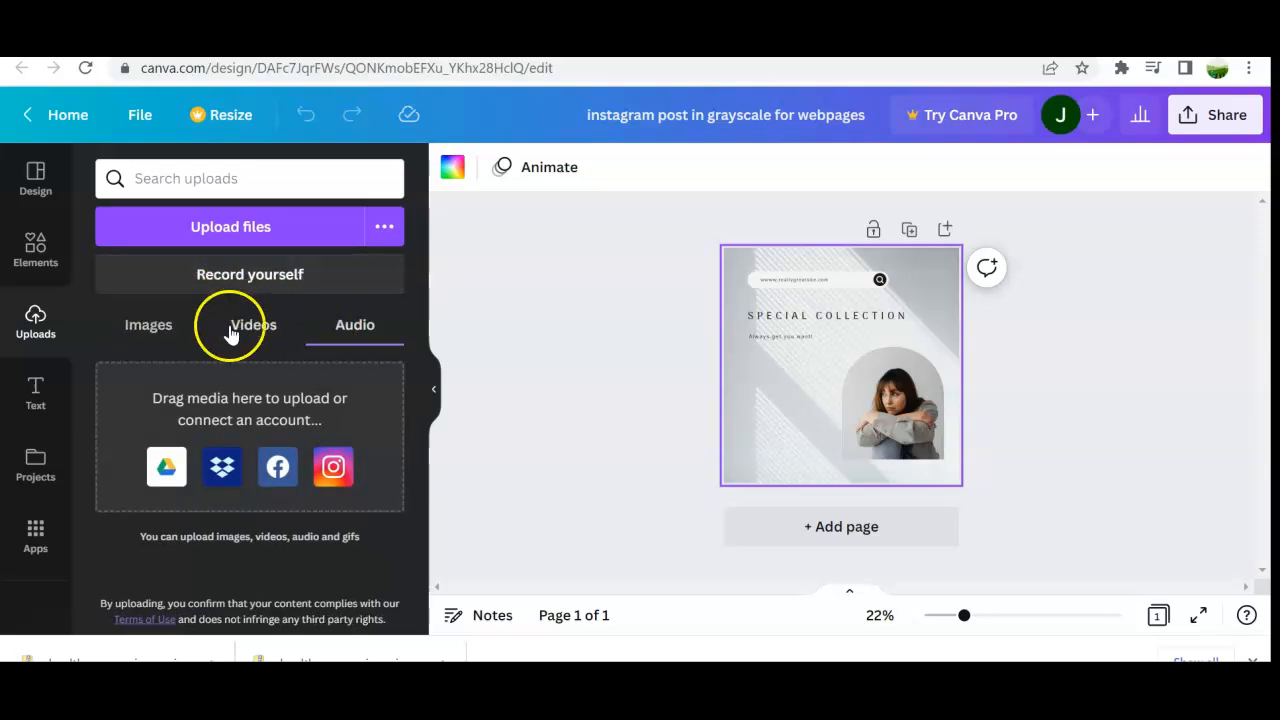
Step: Browse the Text, Projects and Apps panels
click(38, 392)
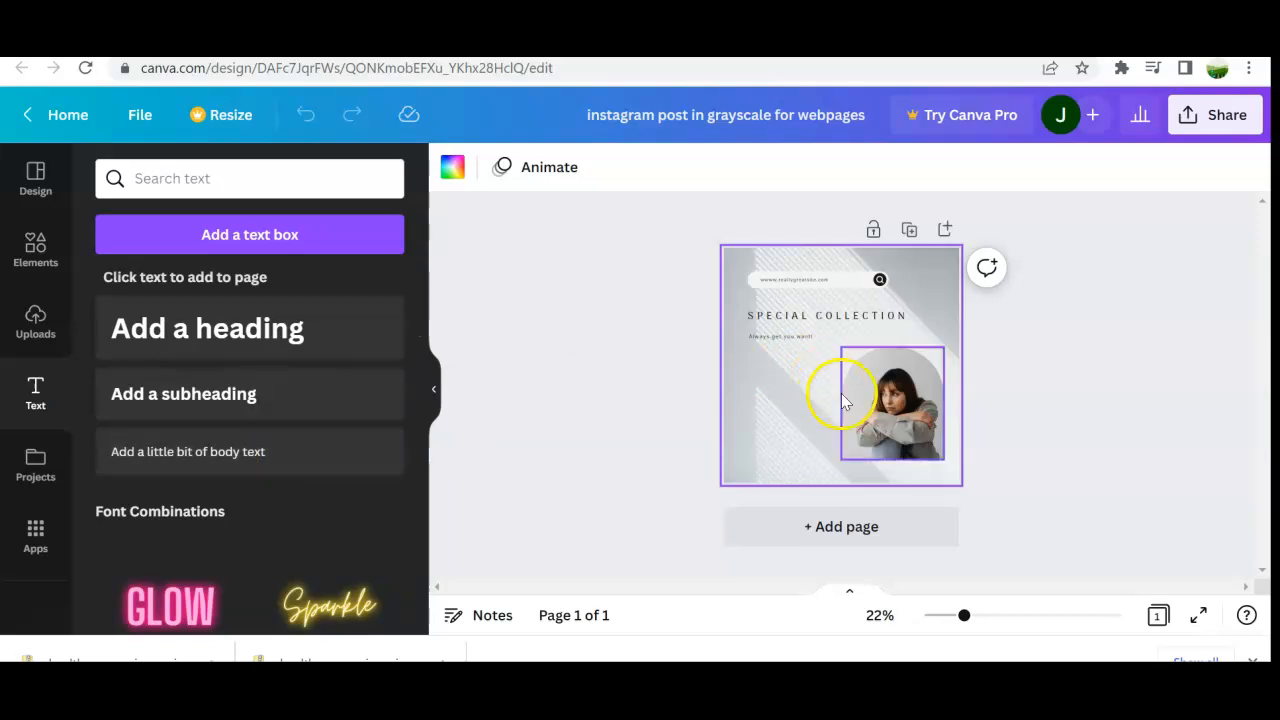
click(42, 470)
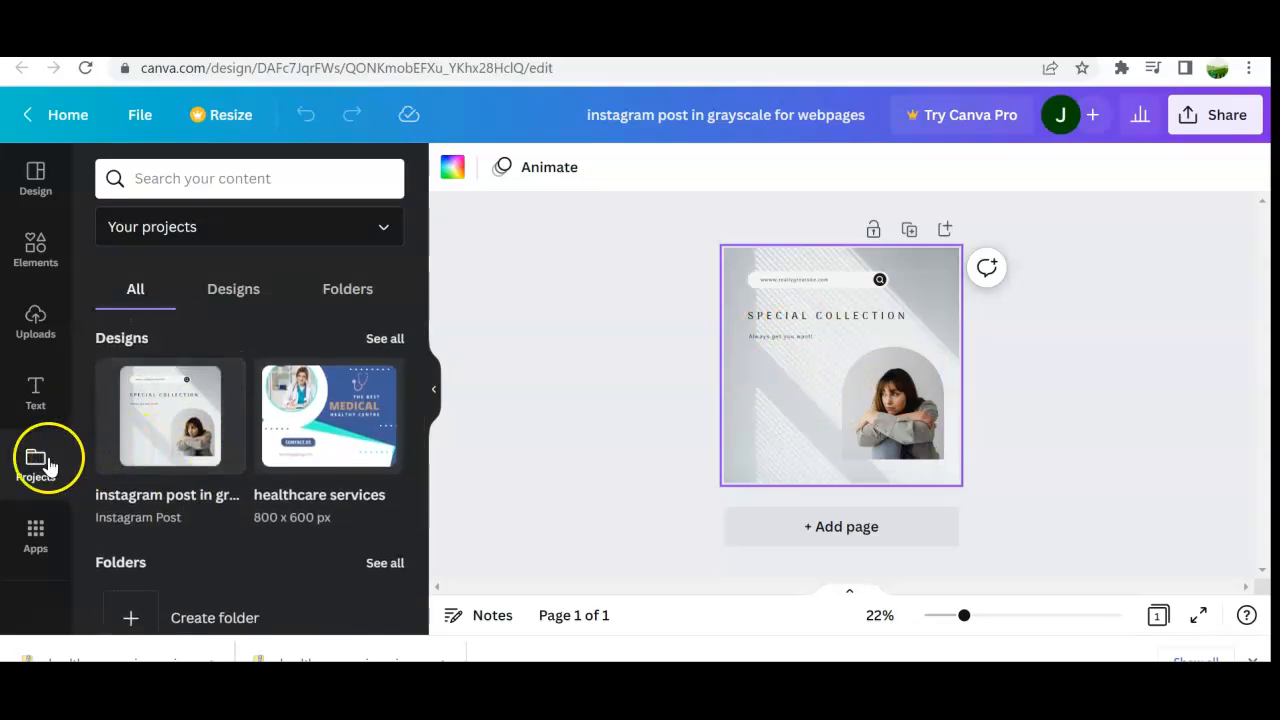
scroll(209, 415, down, 3)
scroll(209, 415, up, 3)
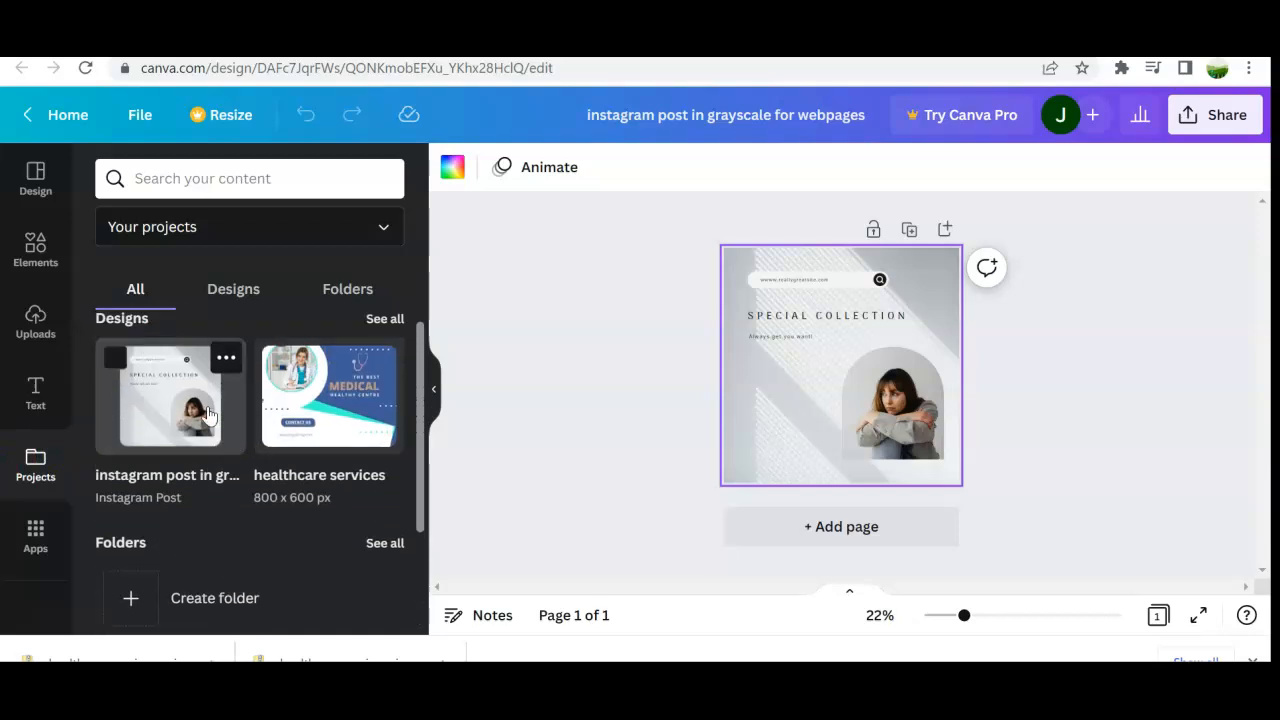
click(55, 537)
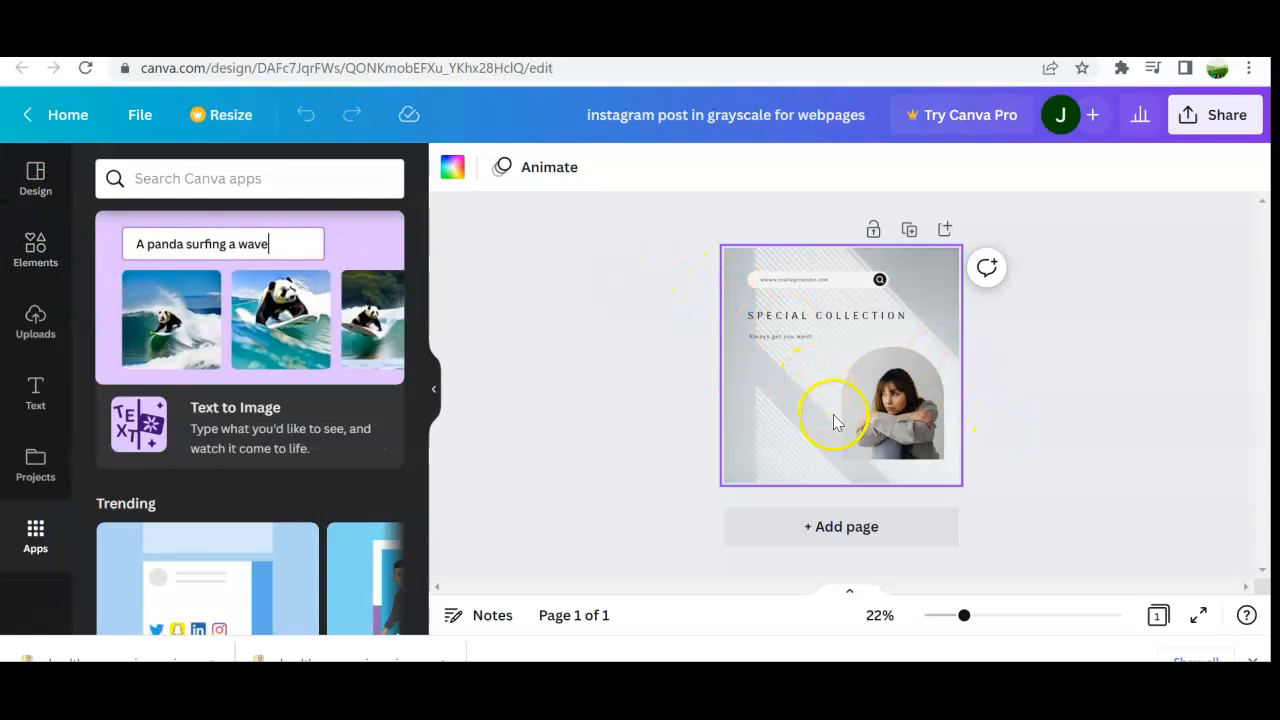
Step: Select the SPECIAL COLLECTION heading text and increase its font size to 38
click(829, 358)
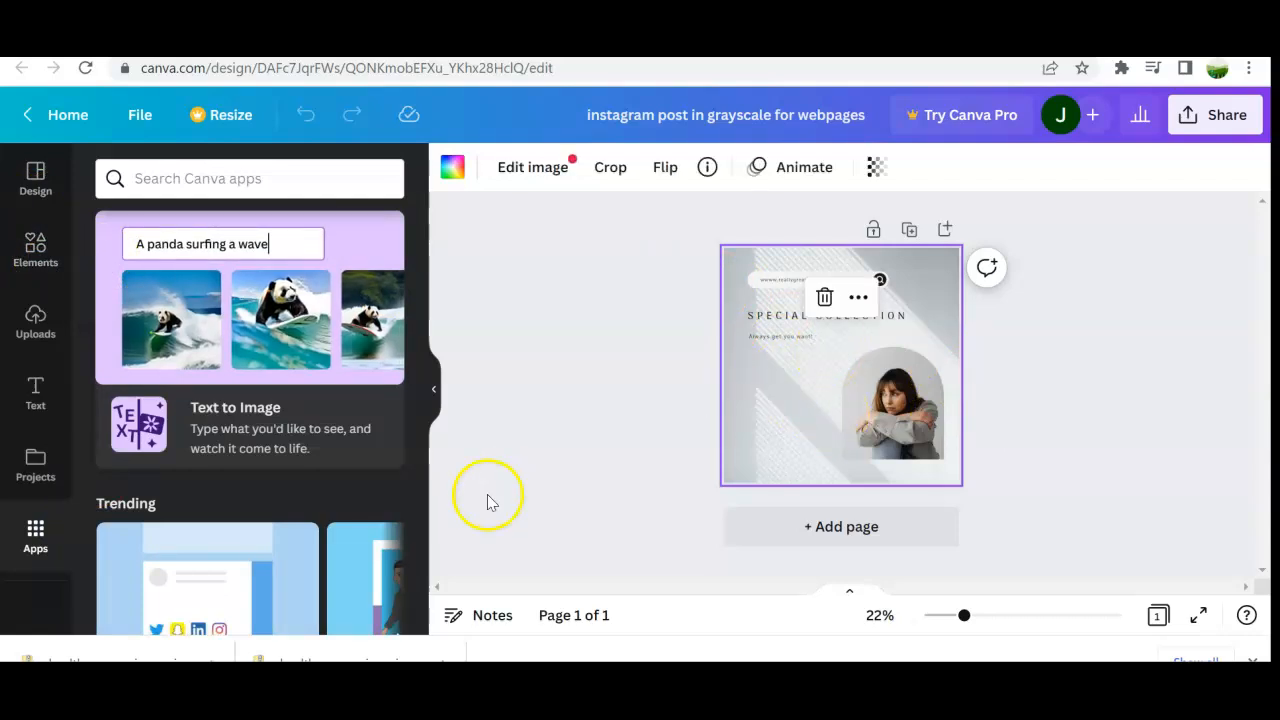
click(818, 343)
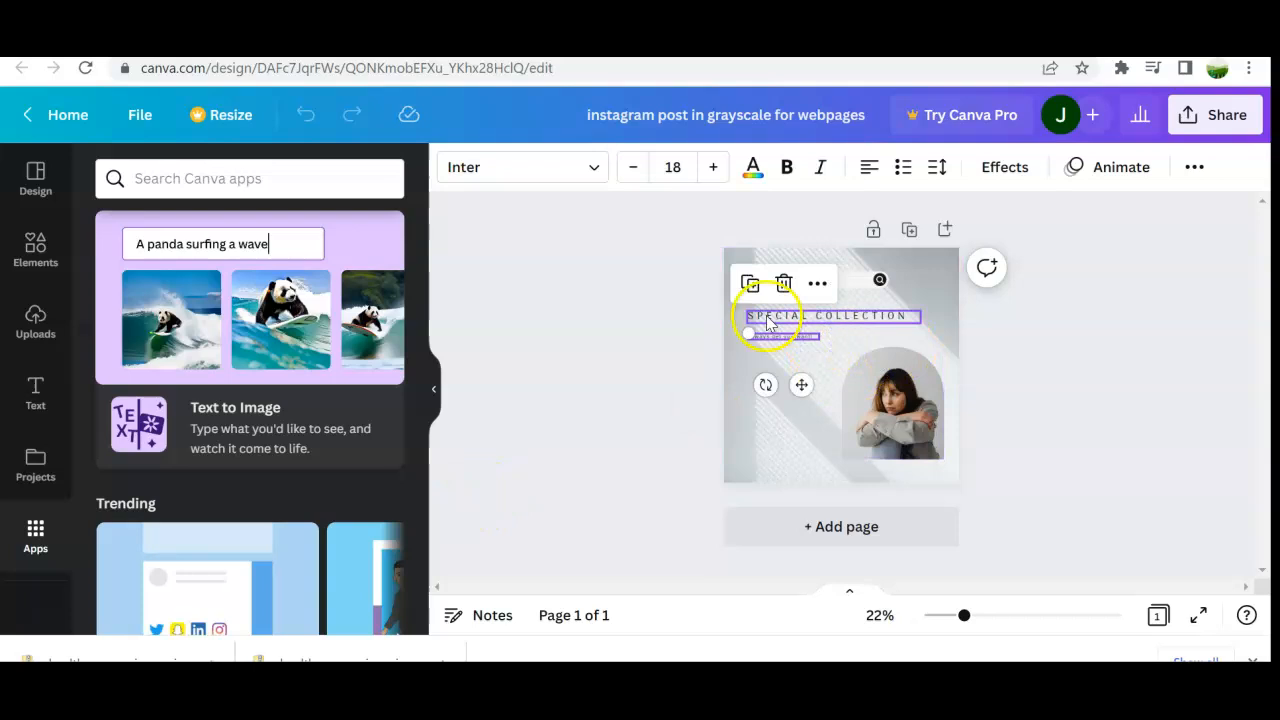
double_click(768, 316)
click(838, 314)
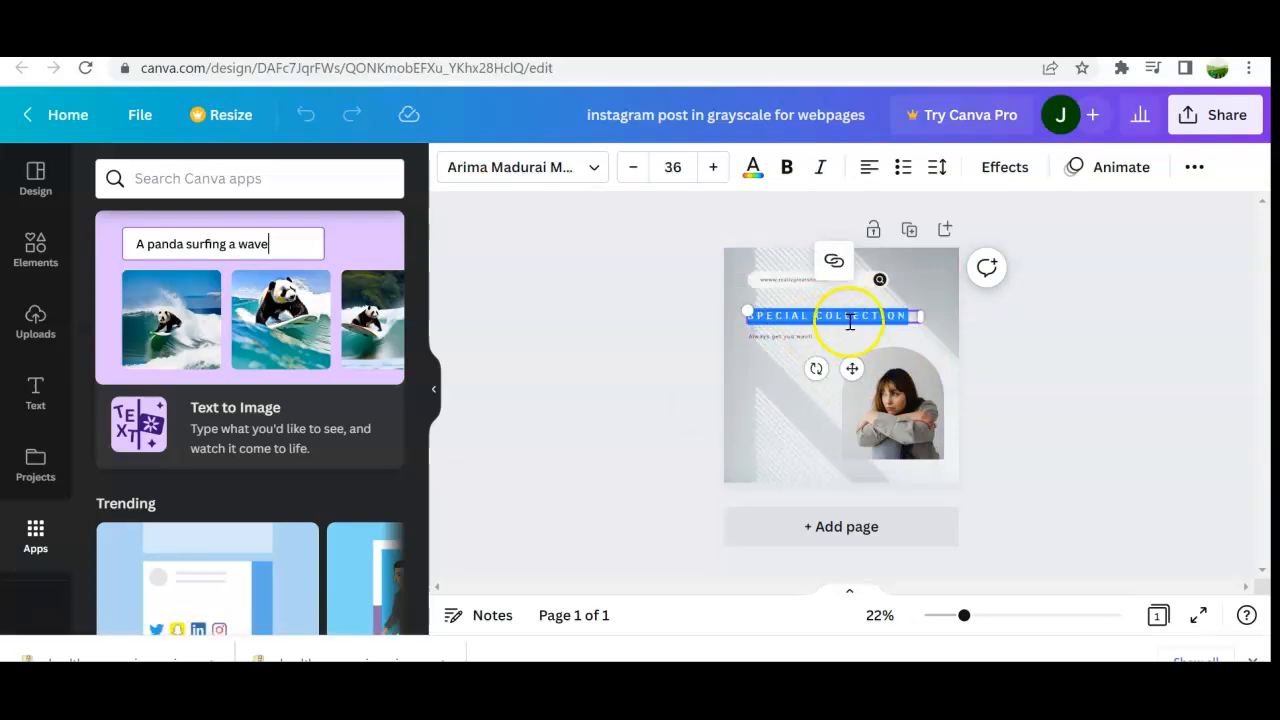
drag(883, 302, 803, 330)
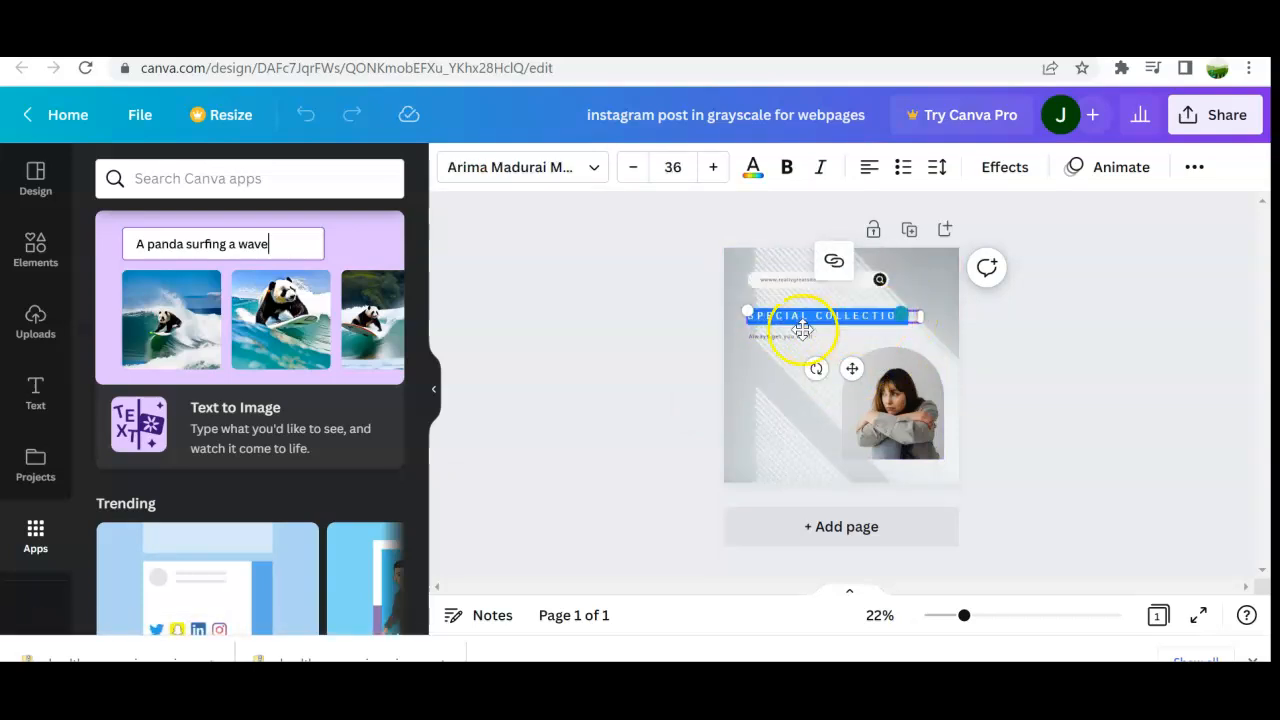
click(800, 371)
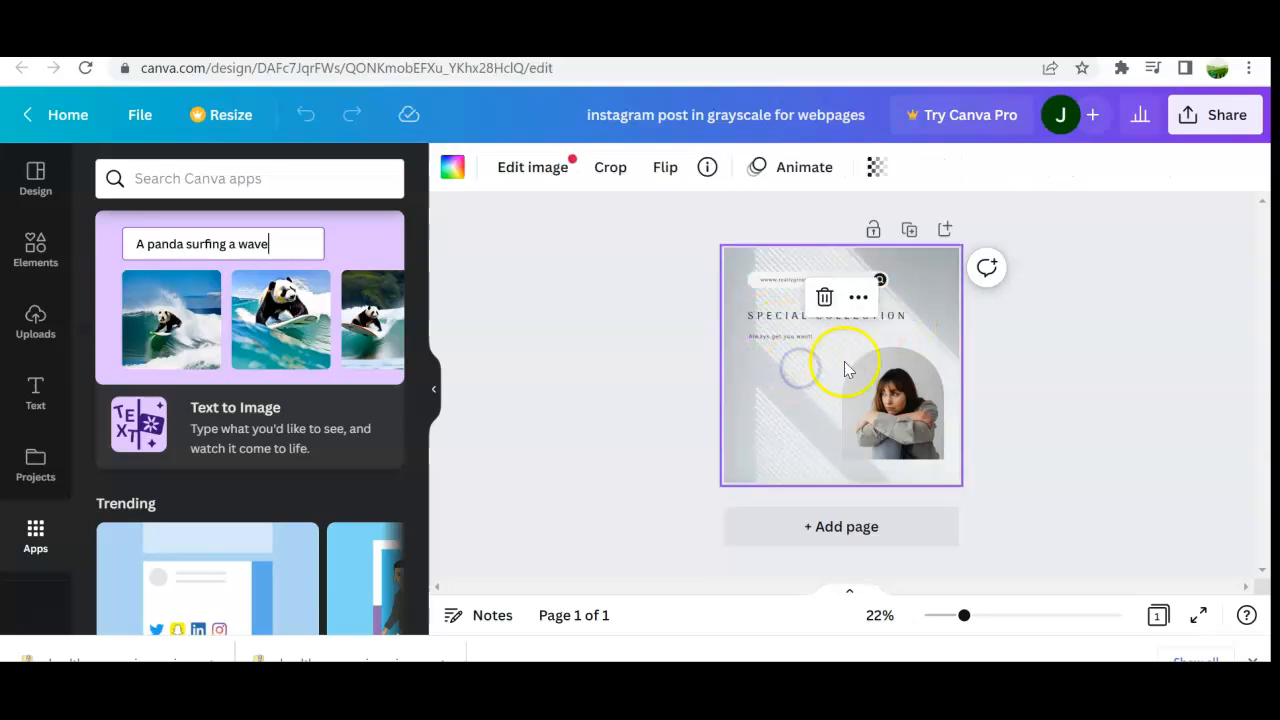
click(909, 334)
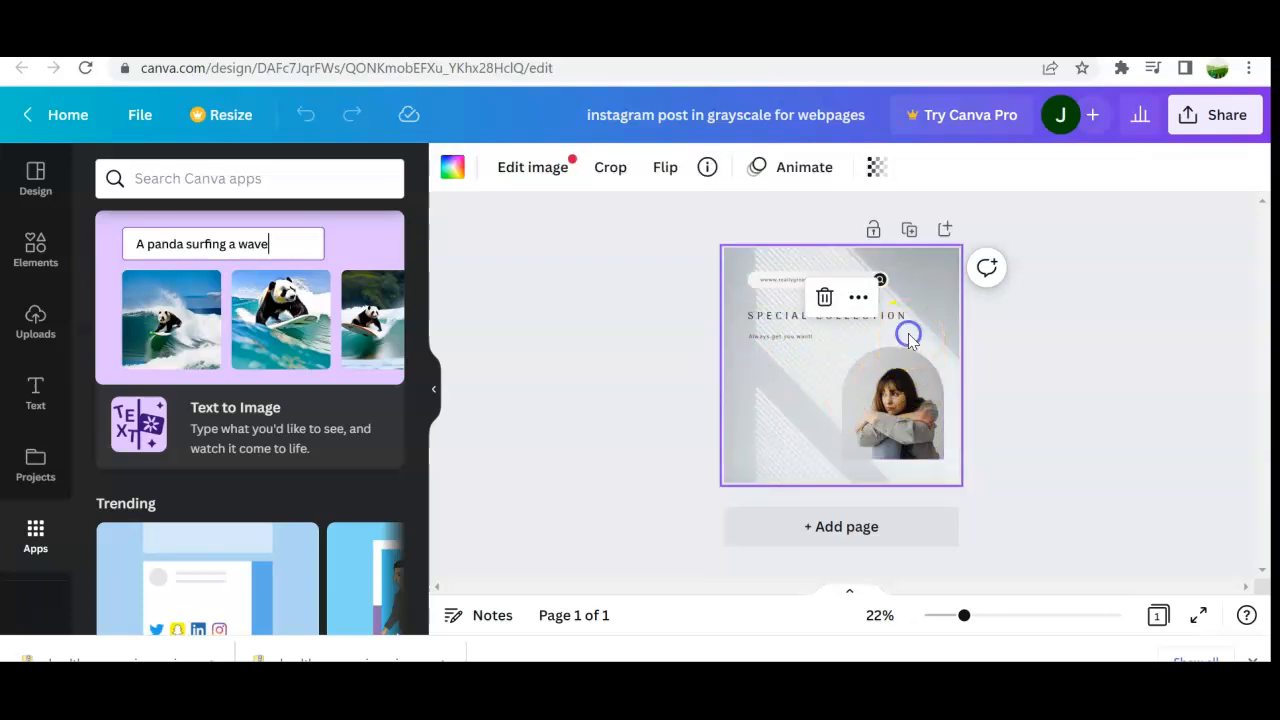
click(803, 318)
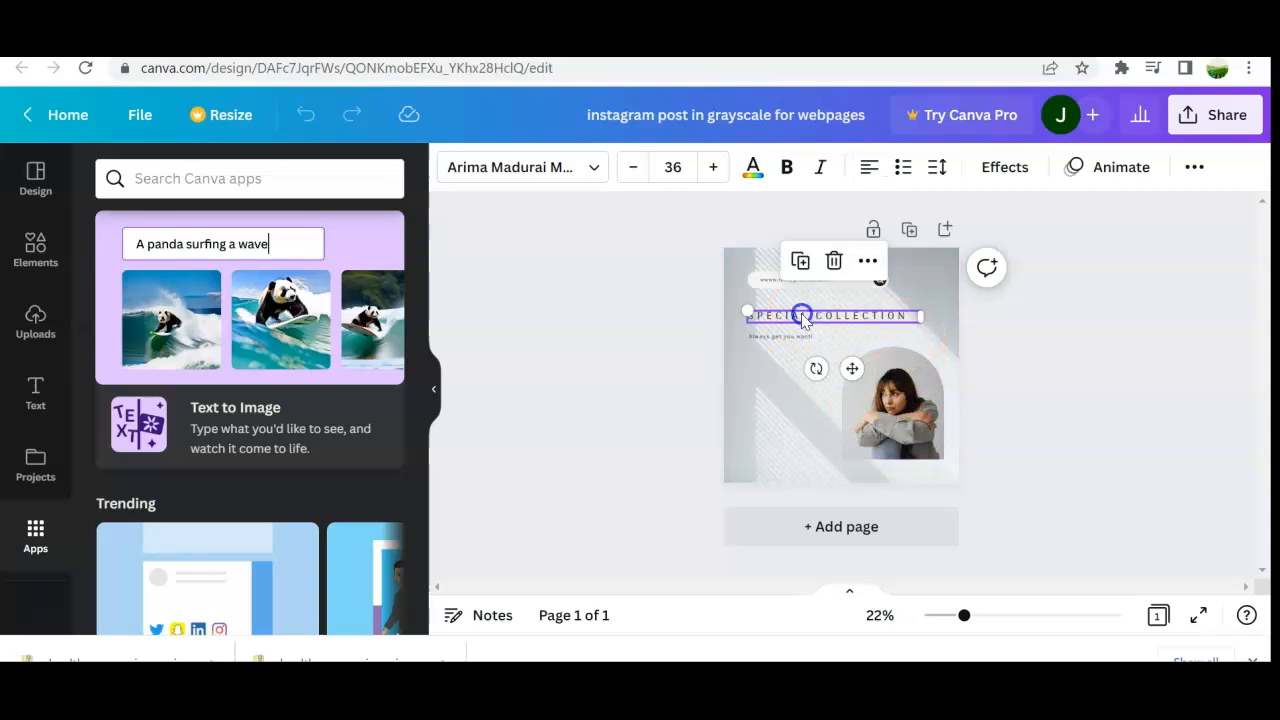
double_click(803, 316)
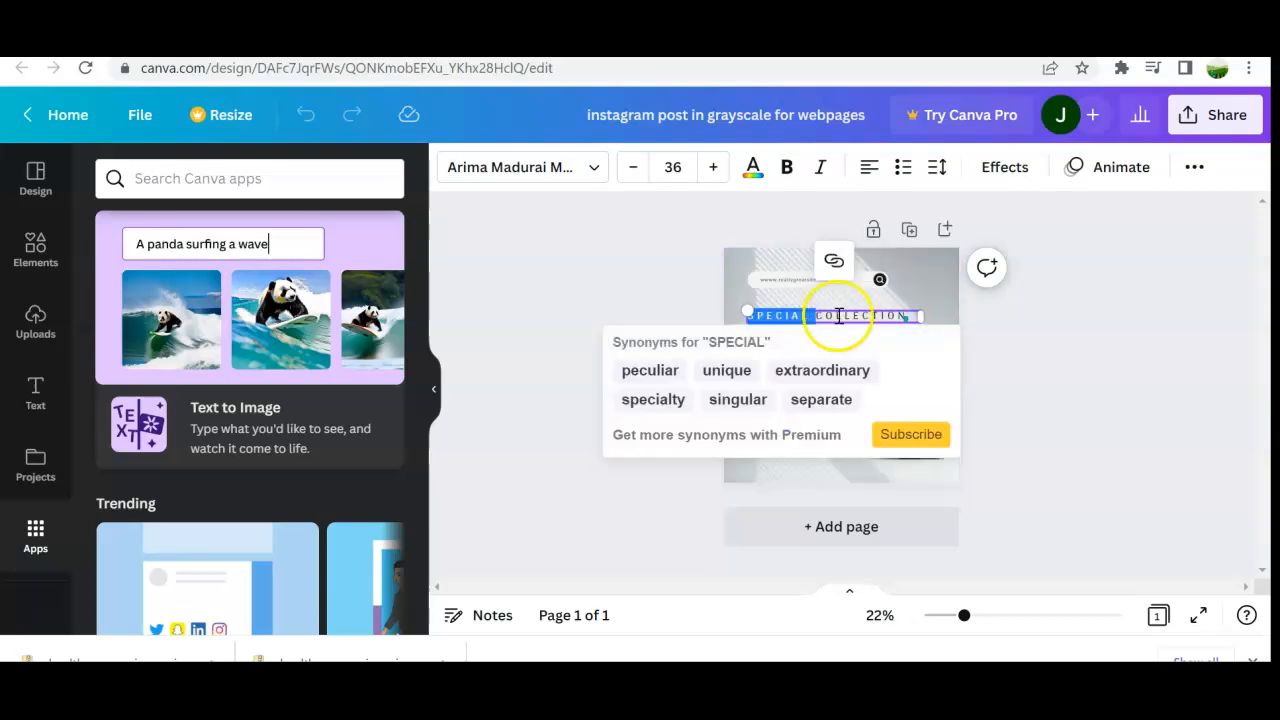
click(893, 312)
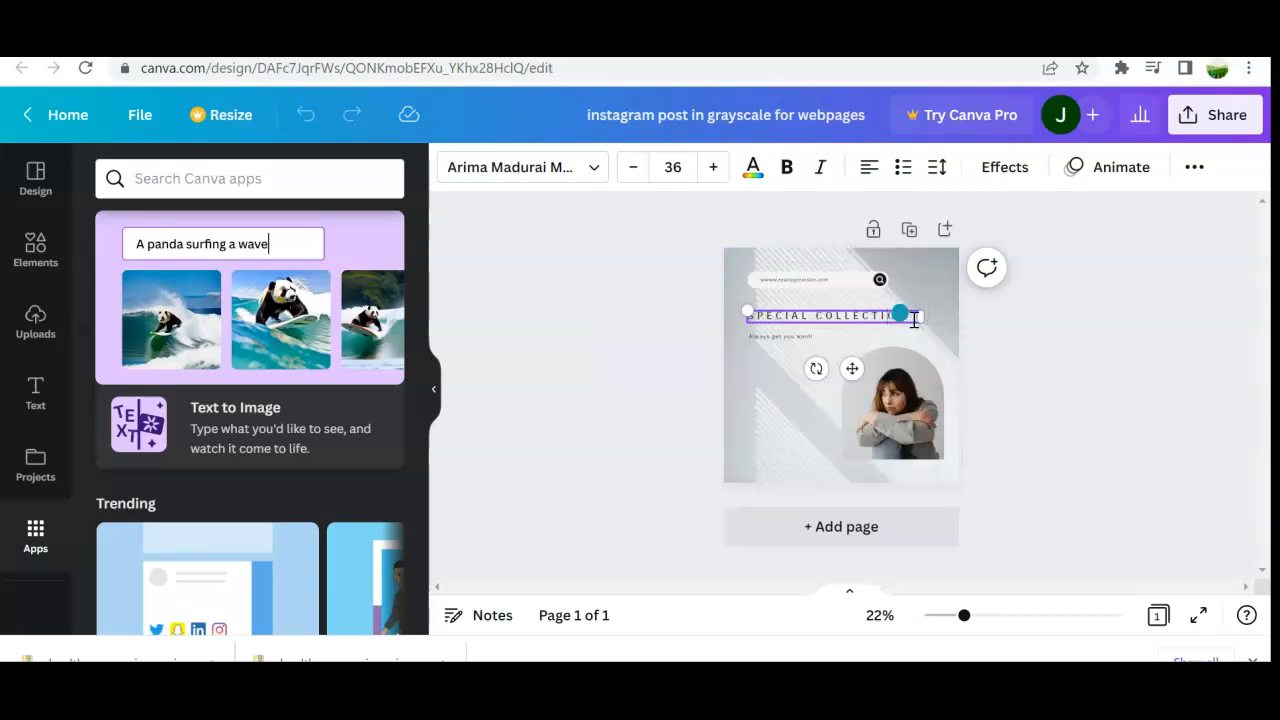
drag(914, 320, 723, 334)
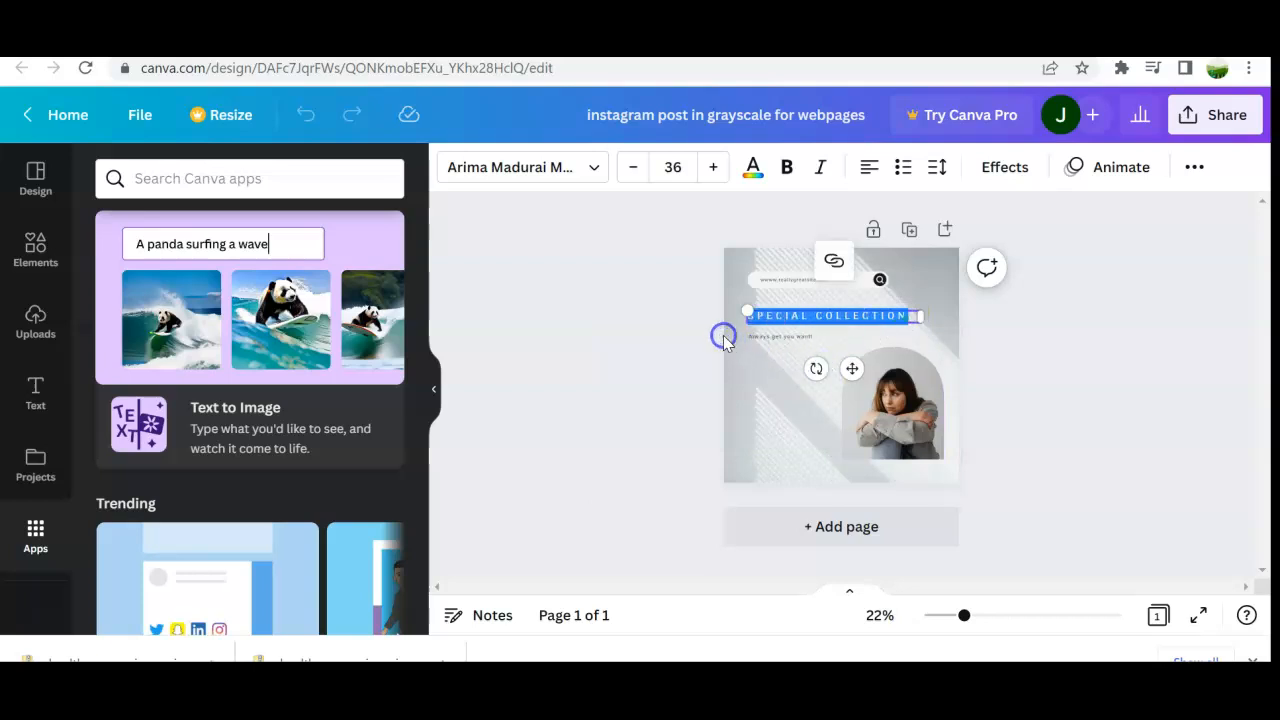
click(713, 167)
click(713, 167)
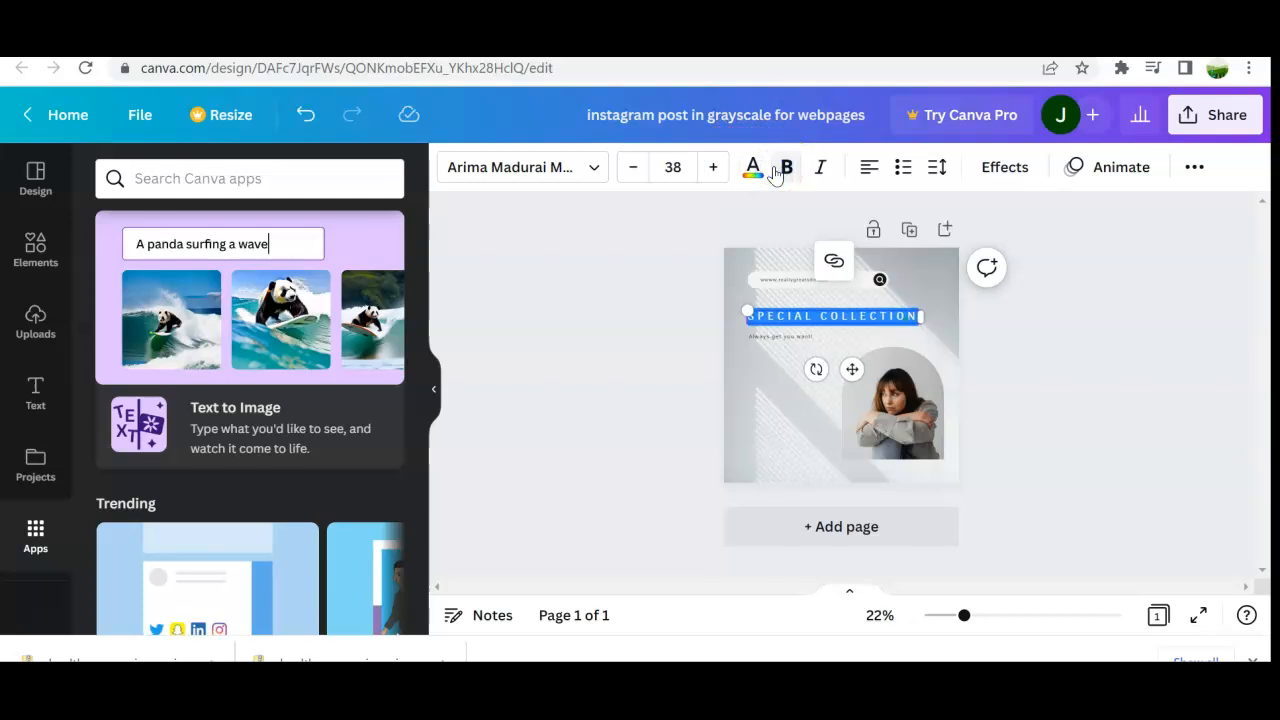
Step: Set the SPECIAL COLLECTION heading's text colour to black
click(753, 170)
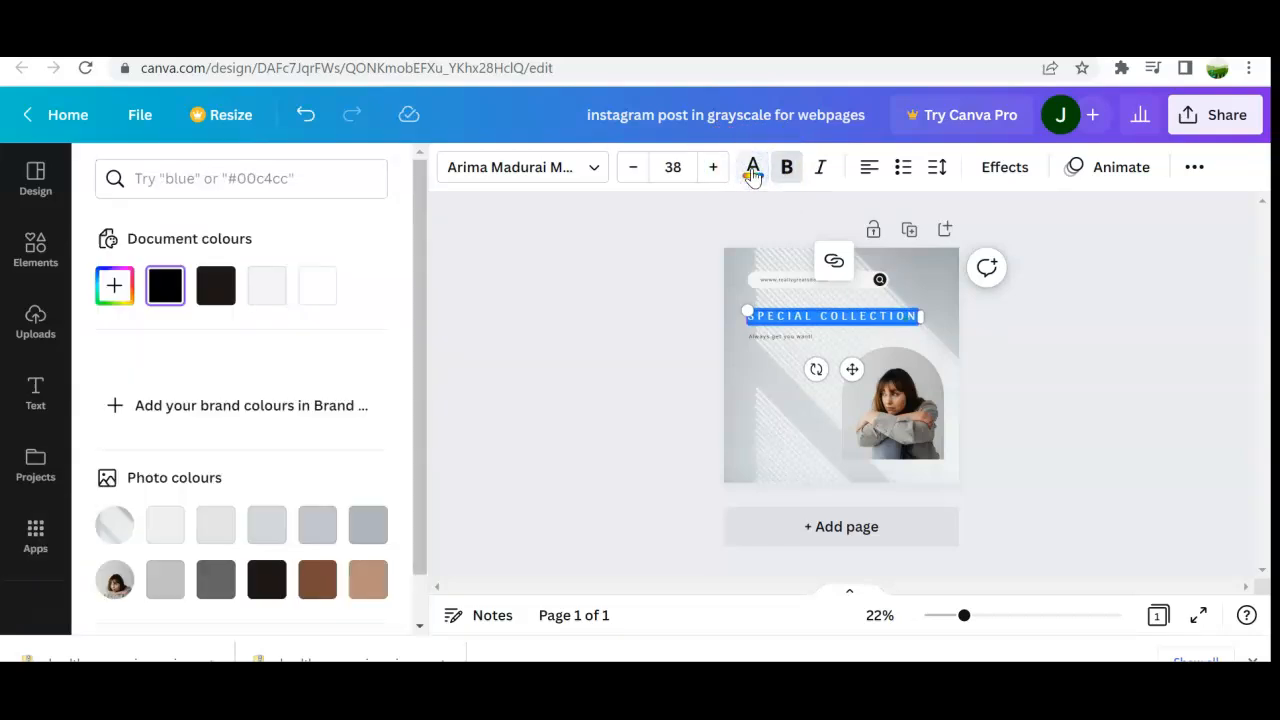
click(284, 294)
click(182, 293)
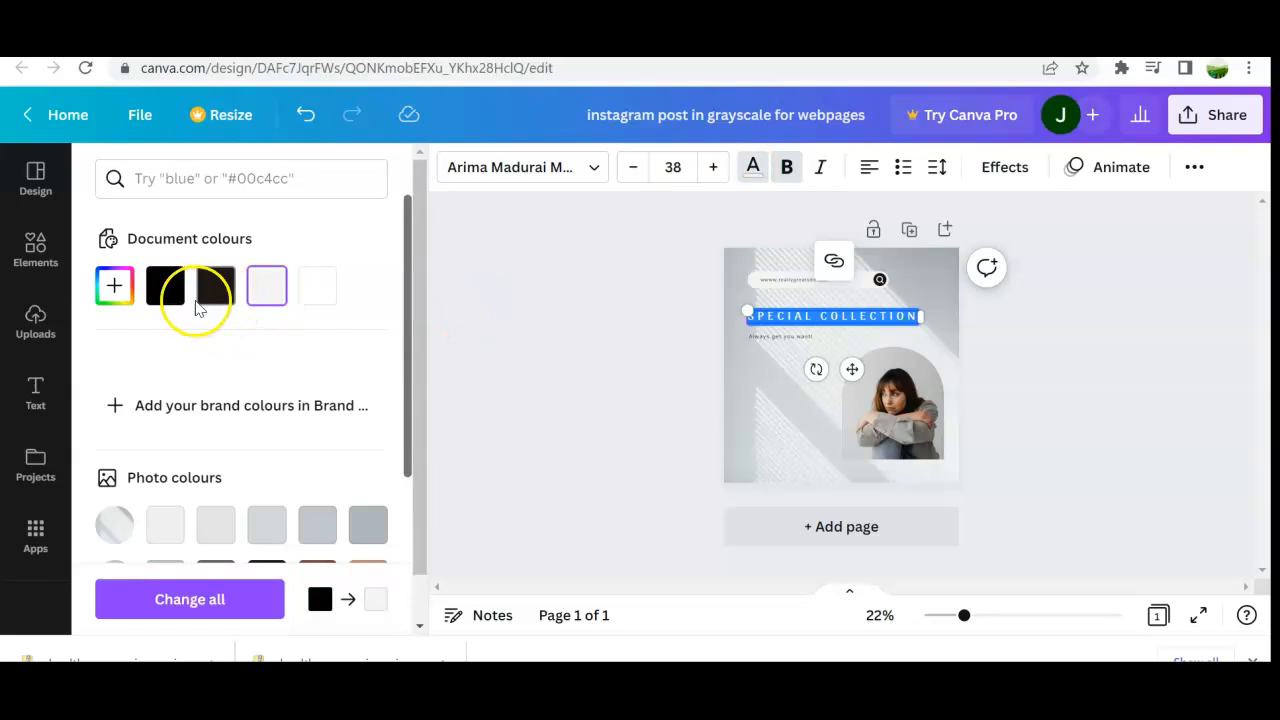
click(650, 310)
click(798, 355)
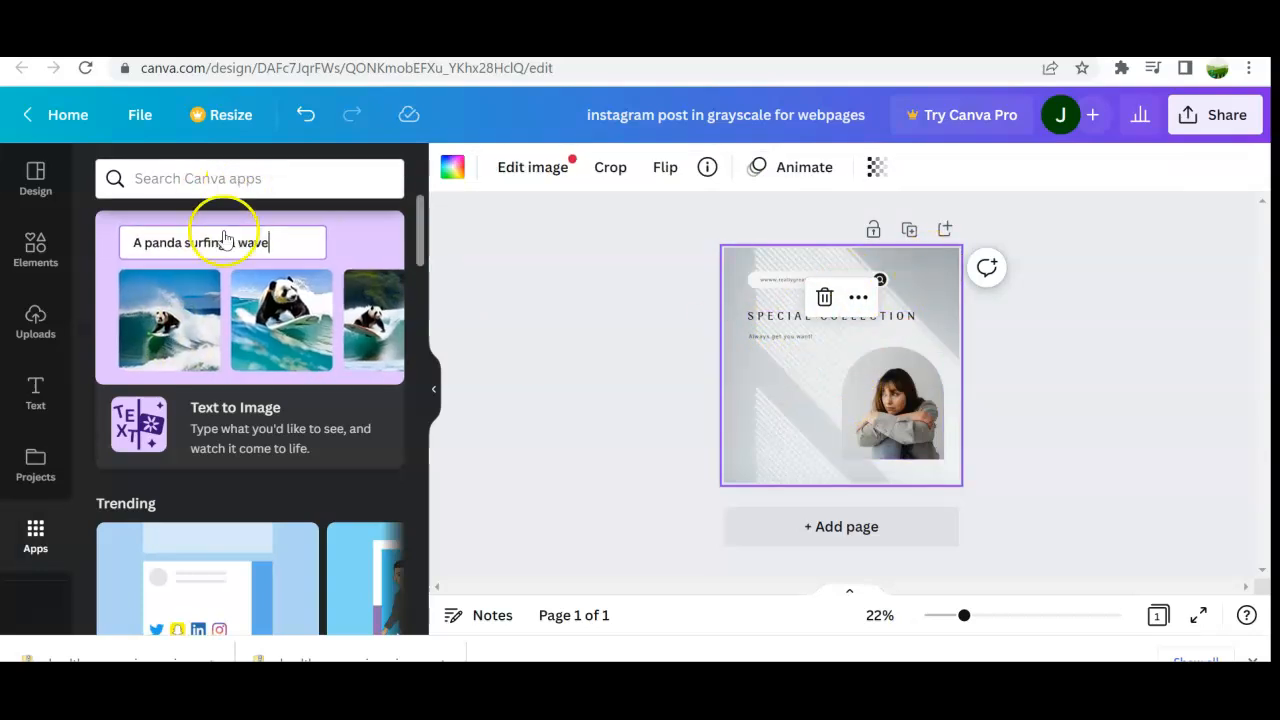
Step: Search the Instagram Post templates for Homelessness Instagram Posts
scroll(234, 320, down, 2)
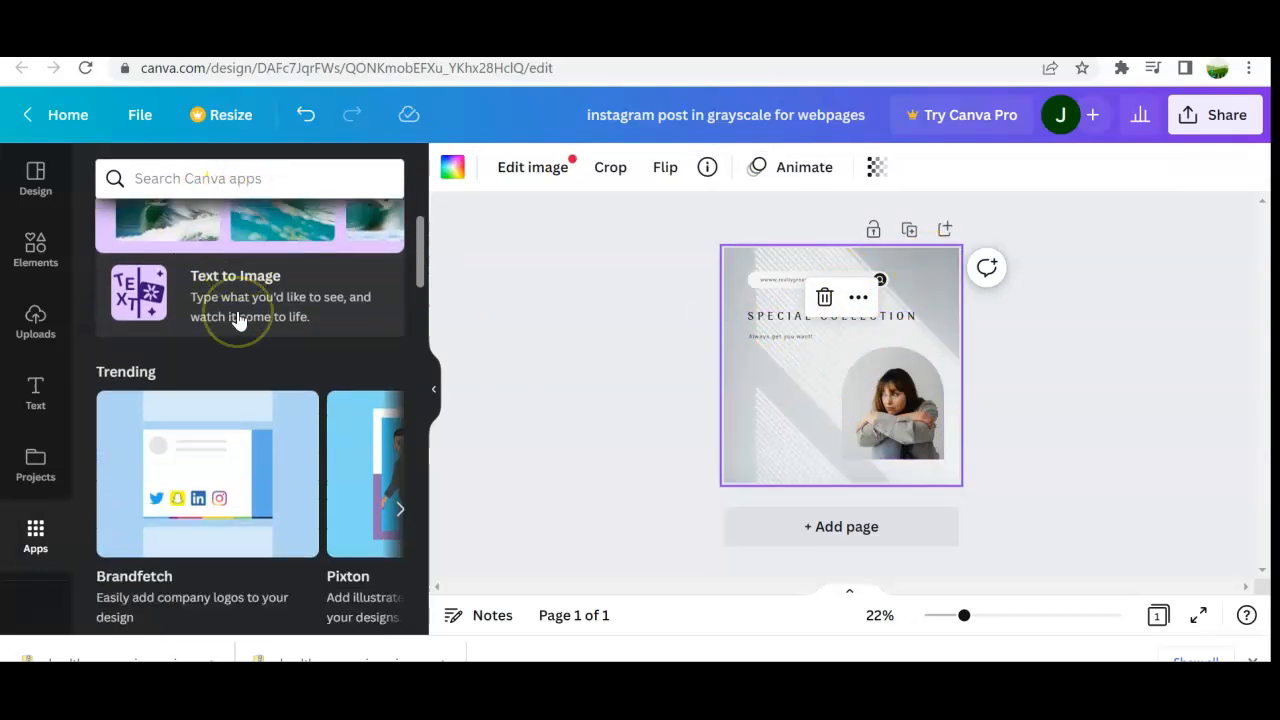
scroll(238, 320, up, 2)
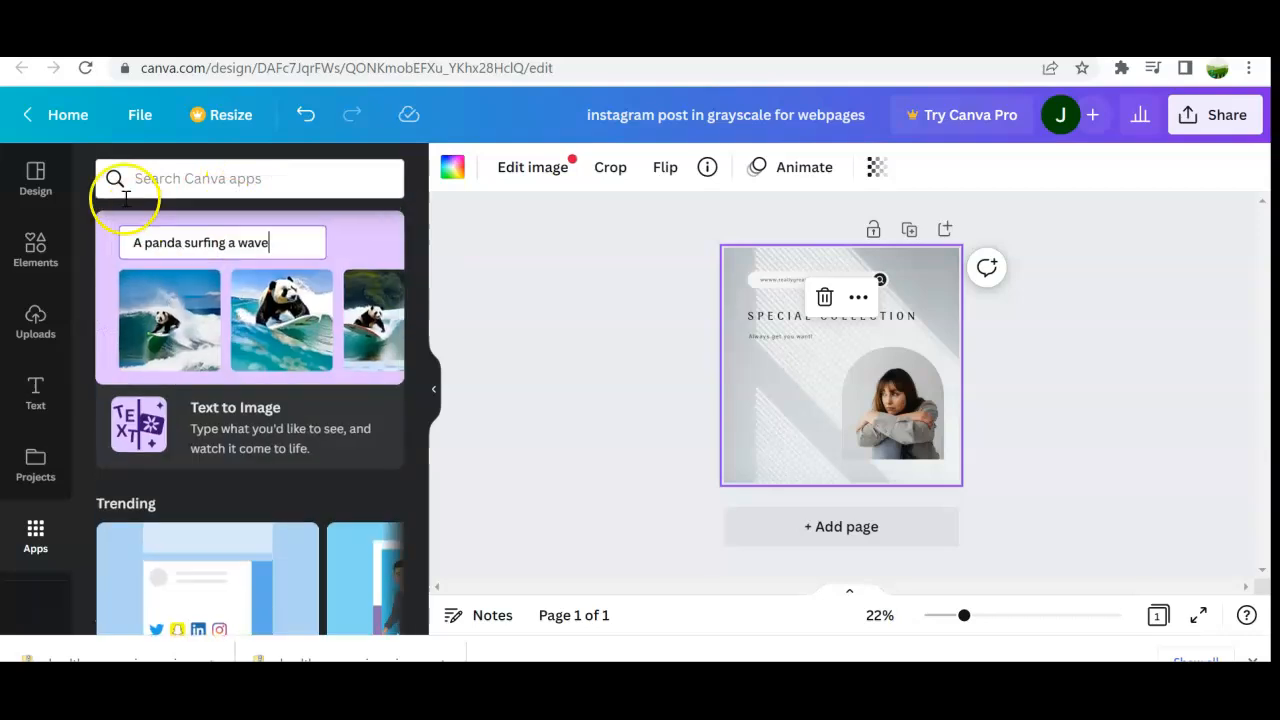
click(43, 208)
click(210, 180)
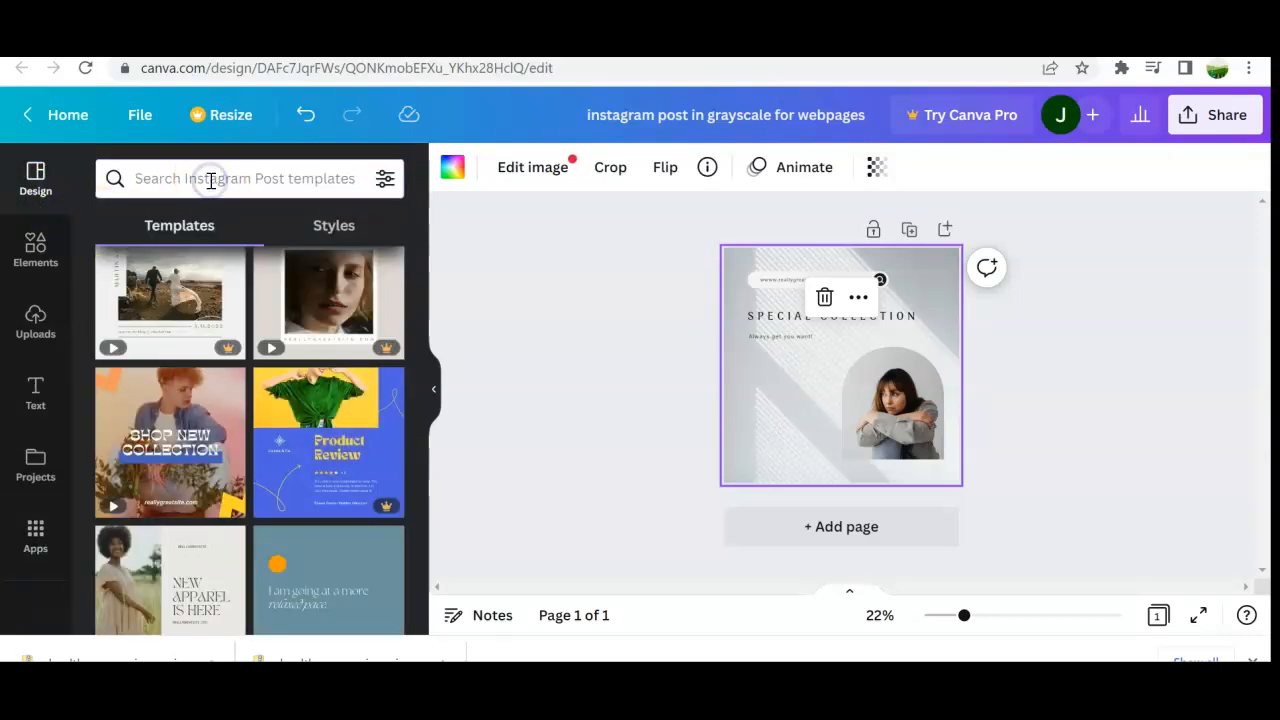
text(home)
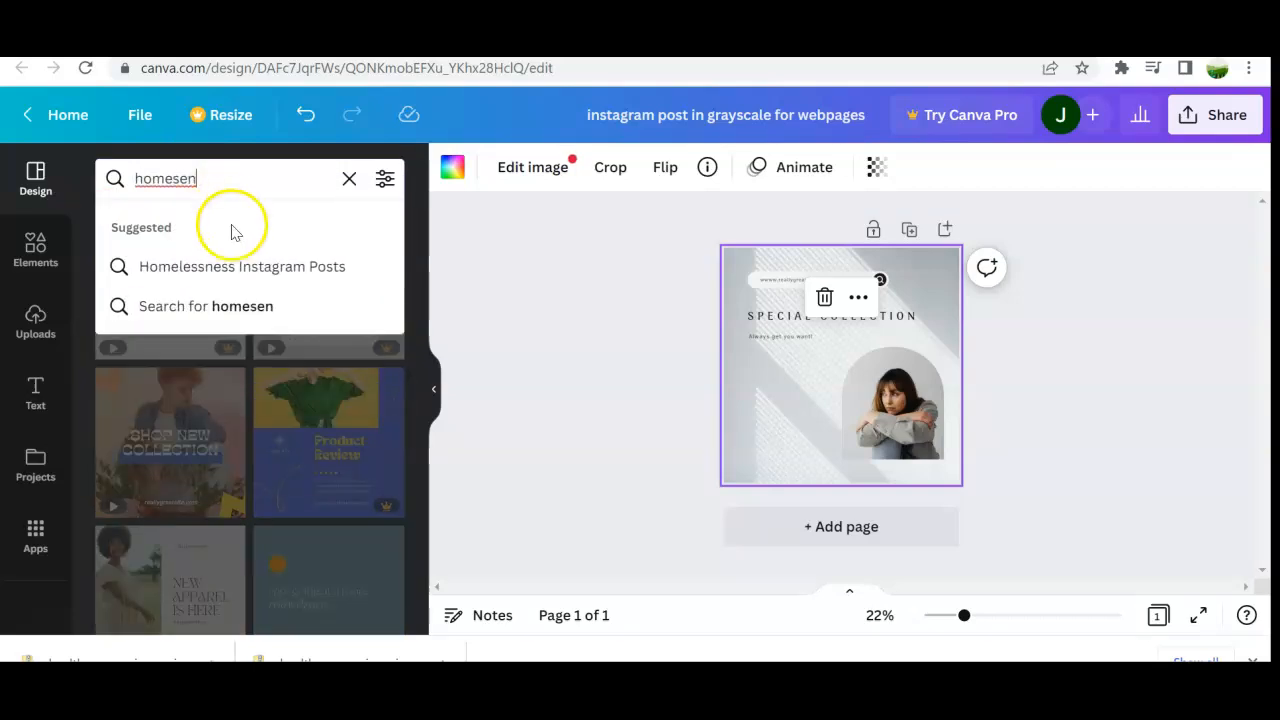
text(sen)
click(240, 265)
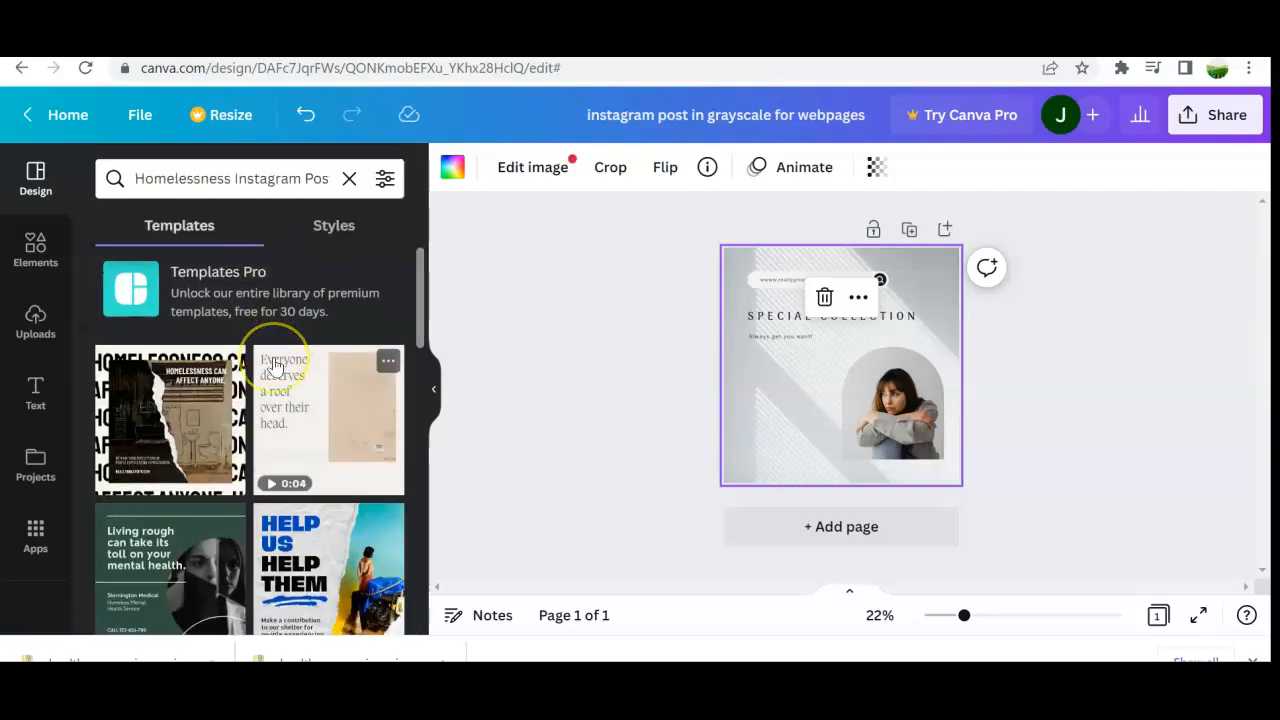
Step: Apply the blue 'We need wonderful humans' Homely Foundation template to the page
scroll(260, 400, down, 10)
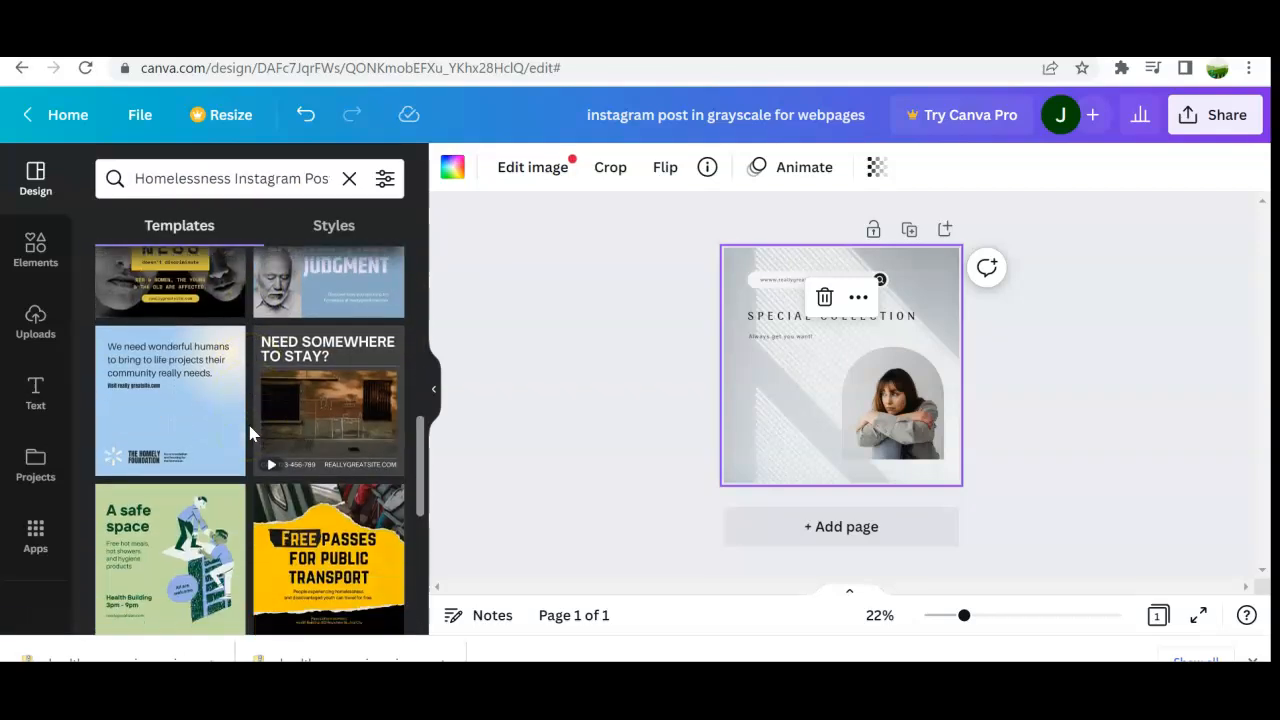
scroll(250, 433, down, 3)
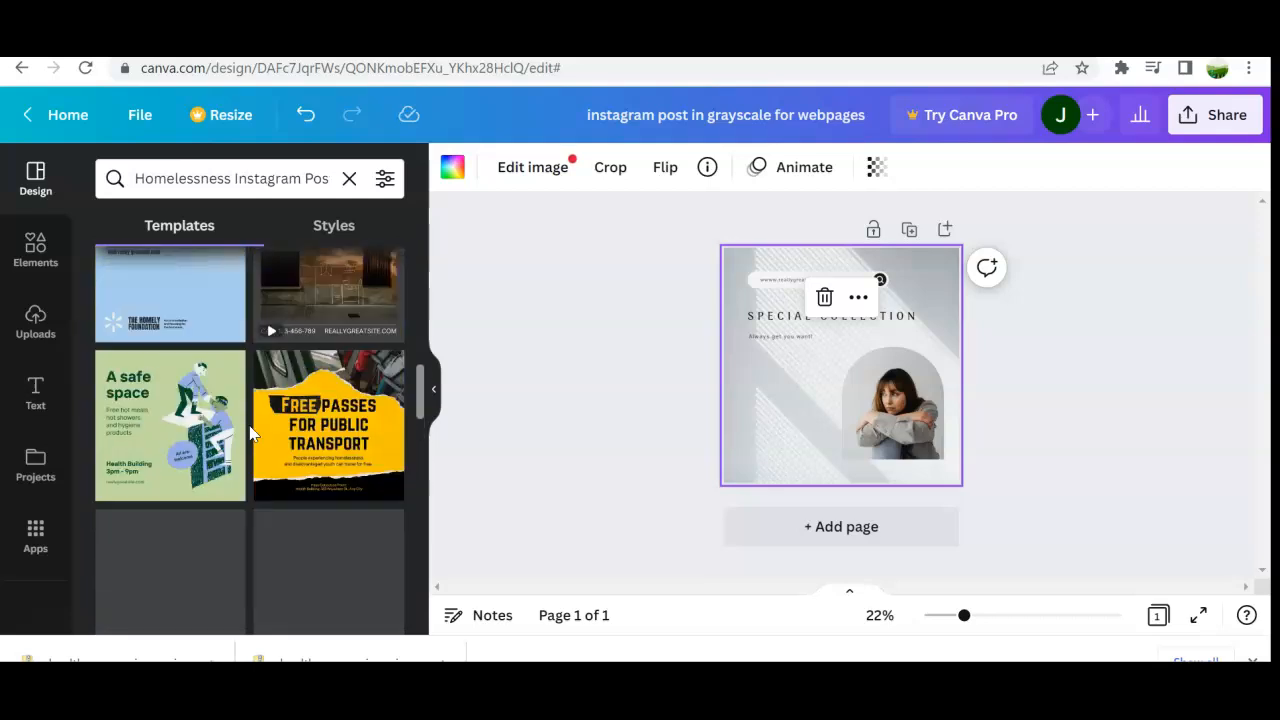
scroll(250, 432, up, 3)
scroll(250, 432, down, 2)
mouse_move(326, 350)
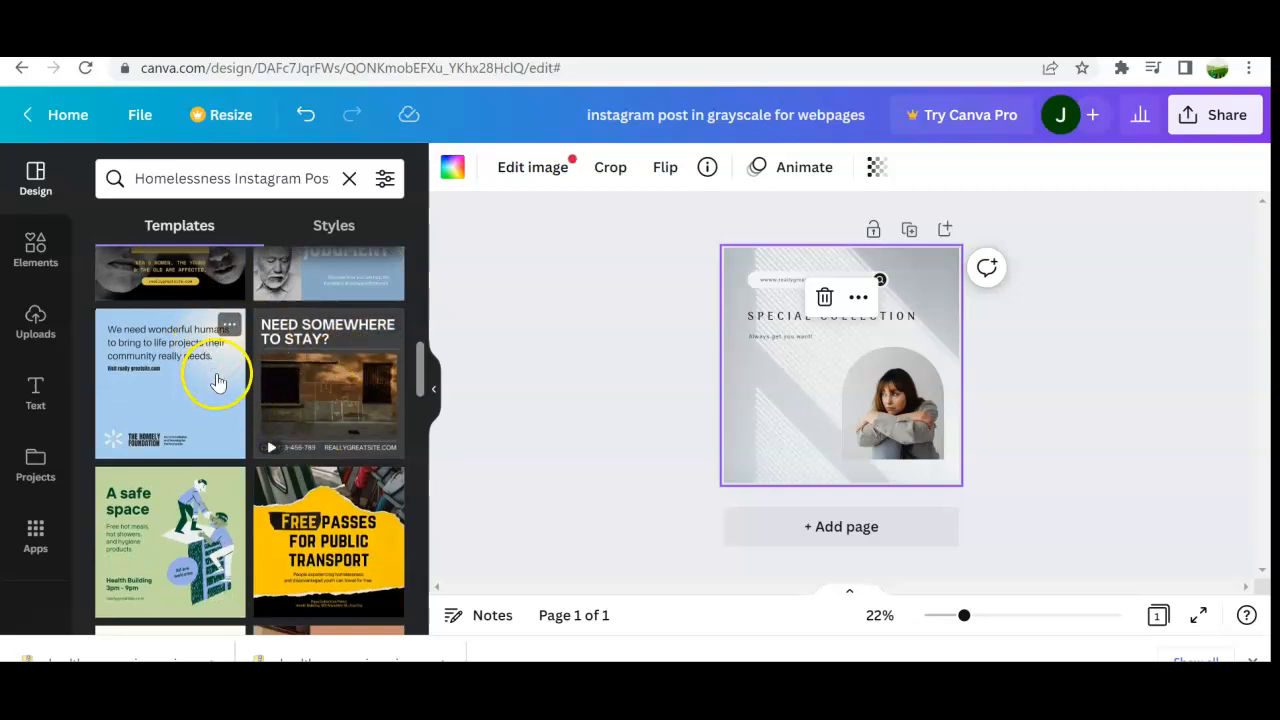
scroll(184, 437, up, 1)
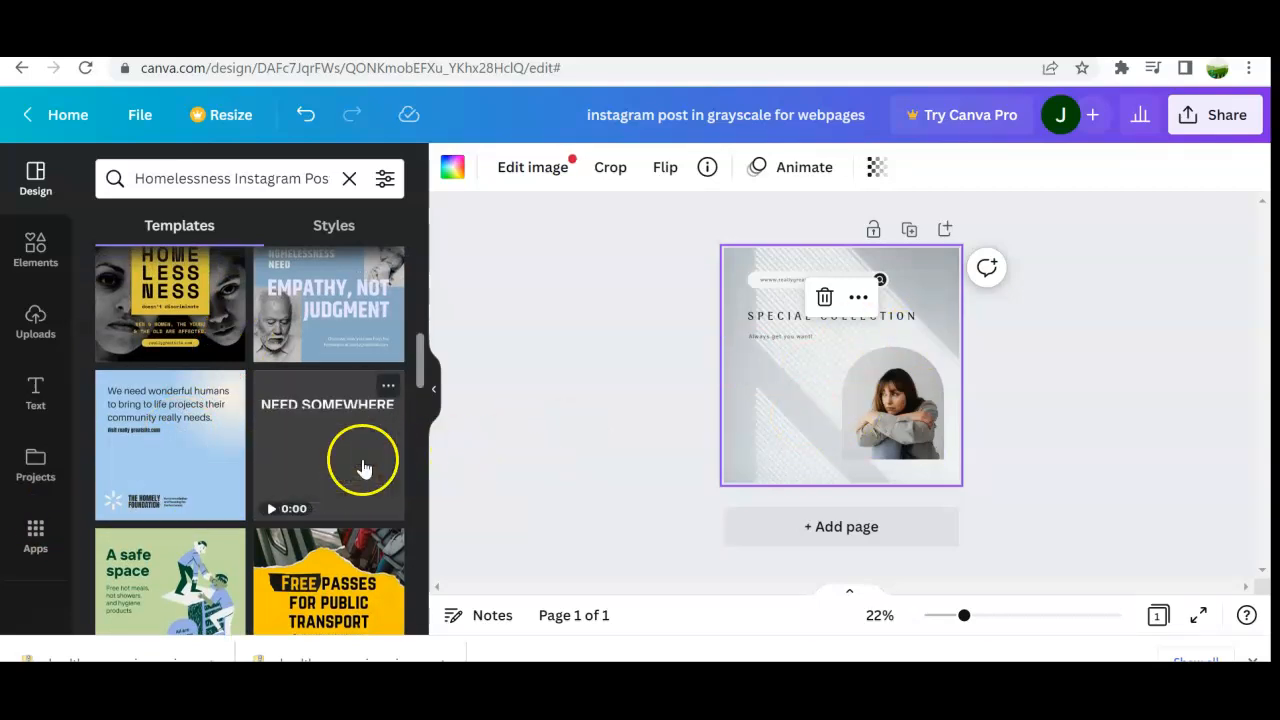
drag(197, 471, 816, 381)
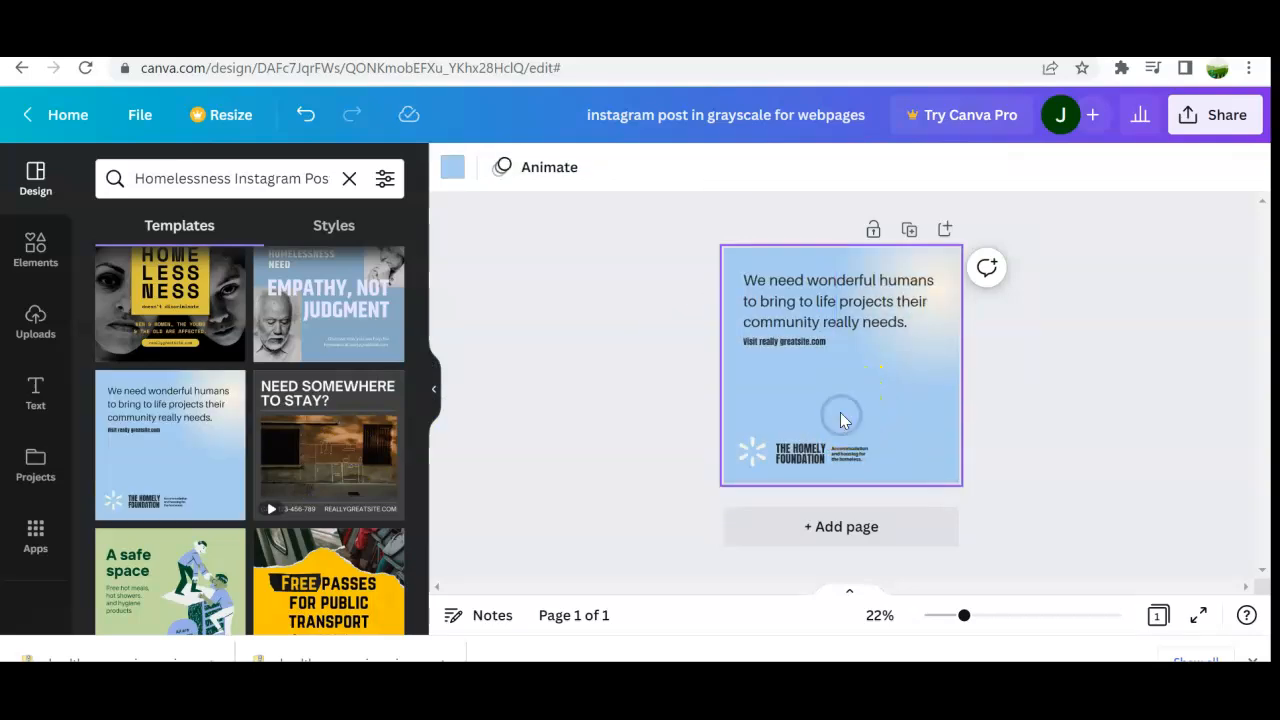
Step: Add a second page to the design
click(842, 451)
click(911, 443)
click(834, 527)
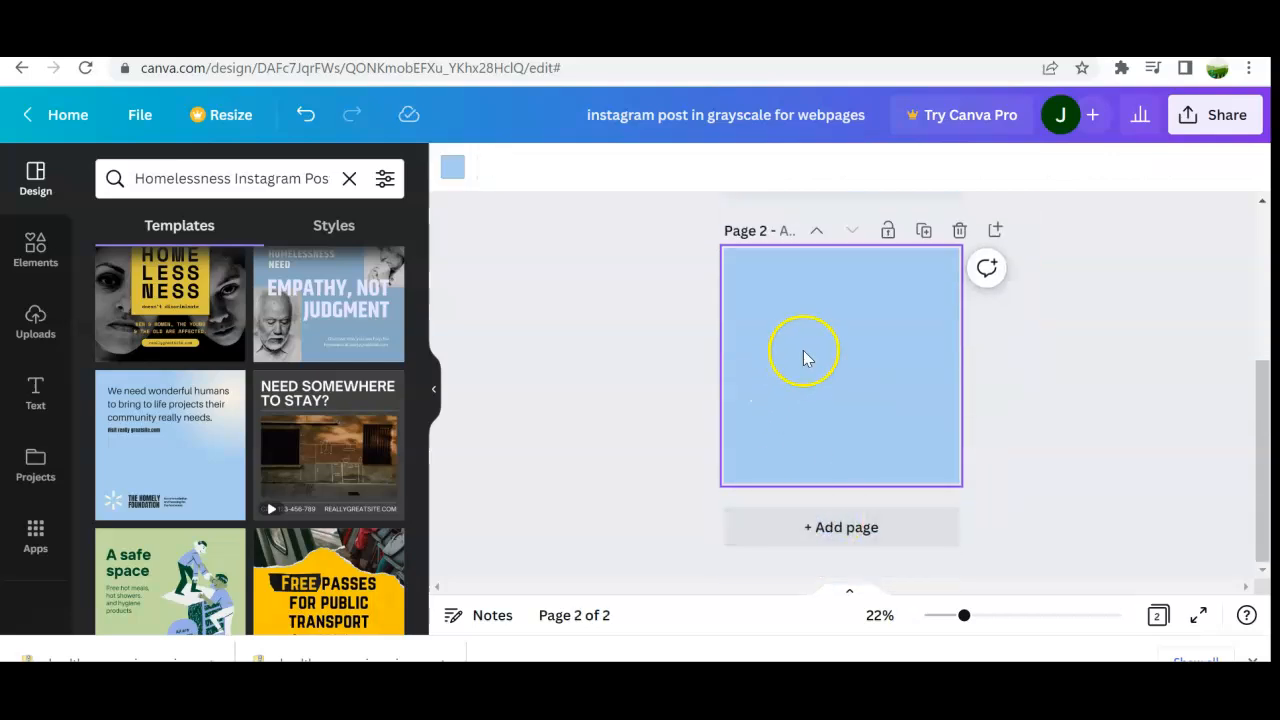
Step: Apply the black-and-yellow HOMELESSNESS doesn't discriminate template to page 2
scroll(293, 300, up, 3)
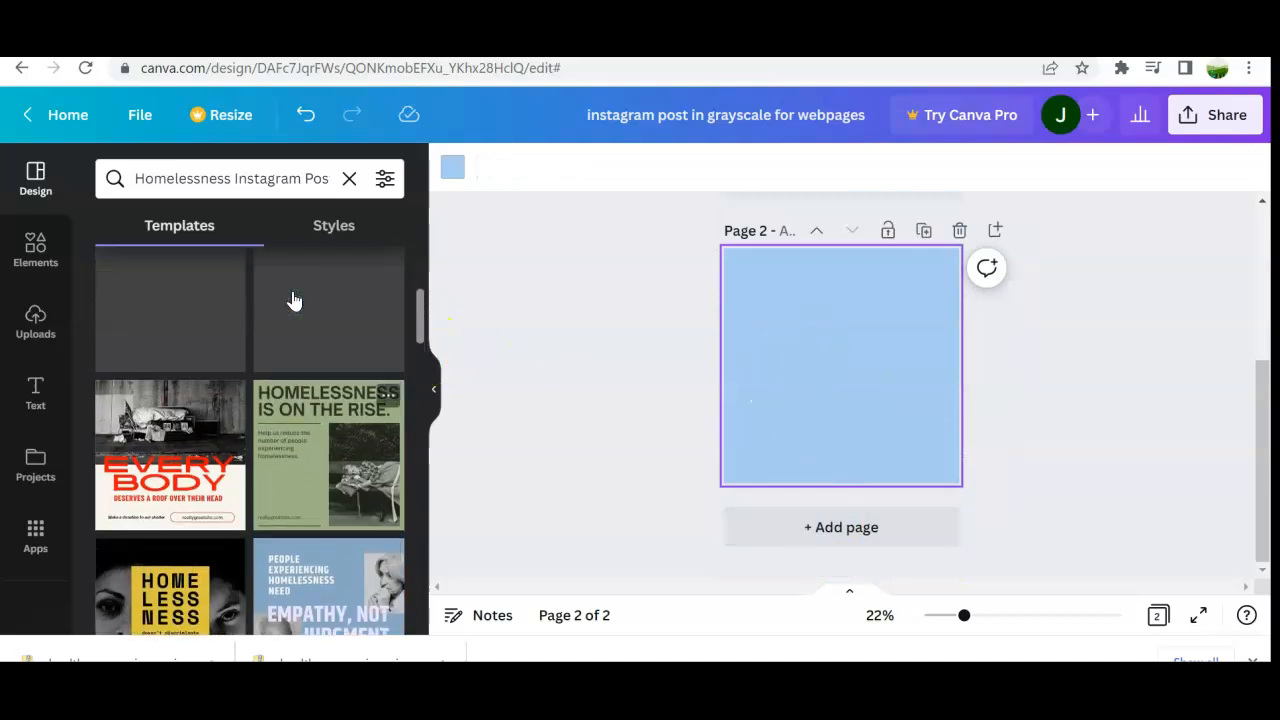
scroll(259, 405, down, 2)
drag(171, 406, 851, 341)
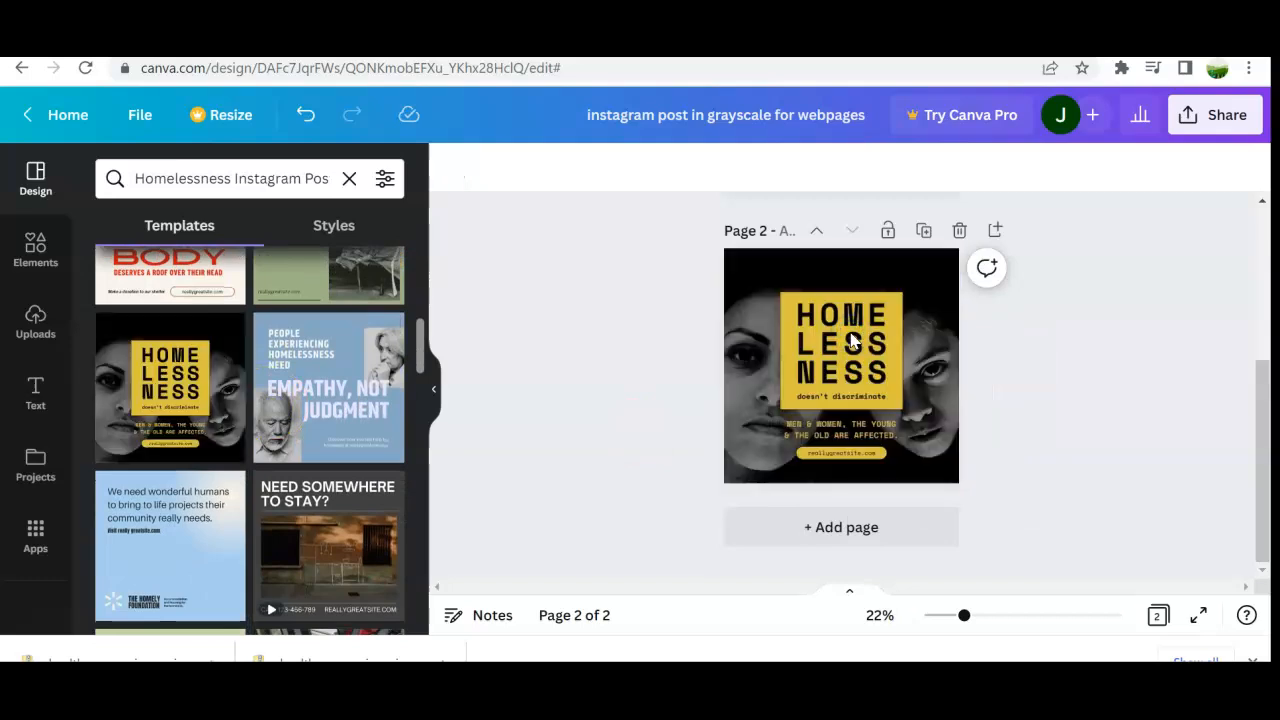
Step: Remove the blue gradient from page 1's background
scroll(1015, 378, up, 3)
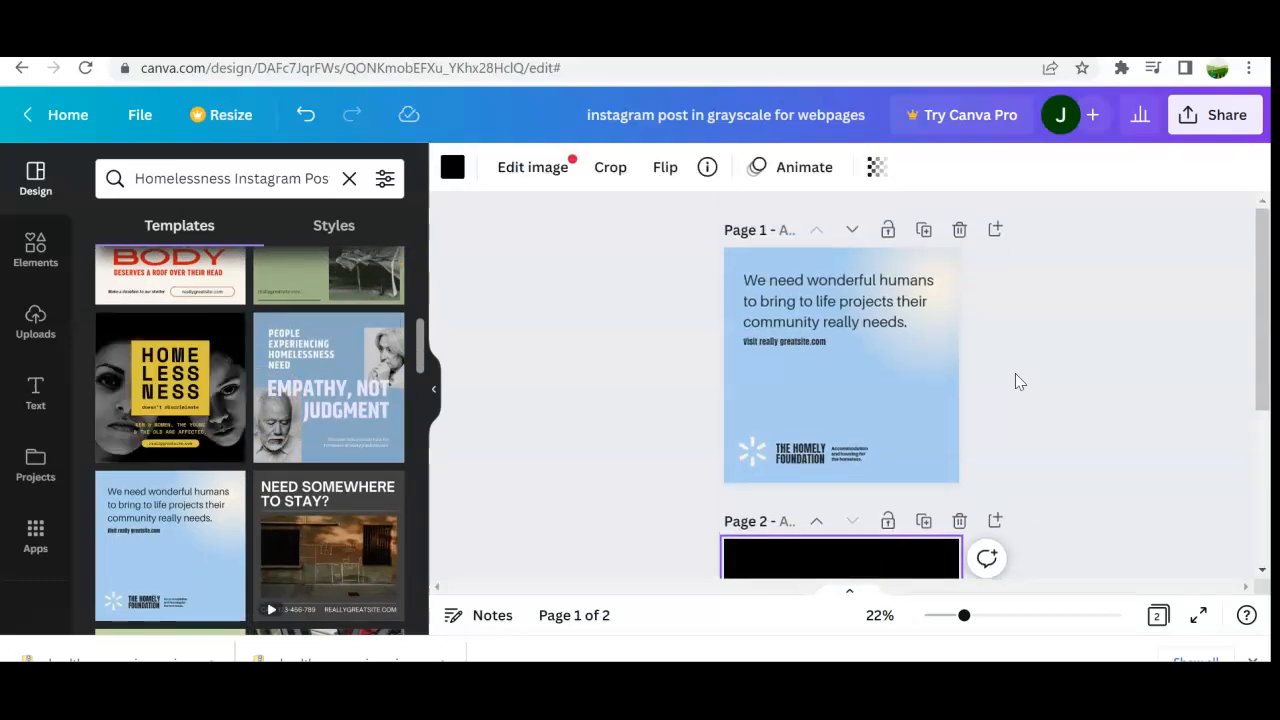
click(778, 338)
click(776, 381)
click(789, 318)
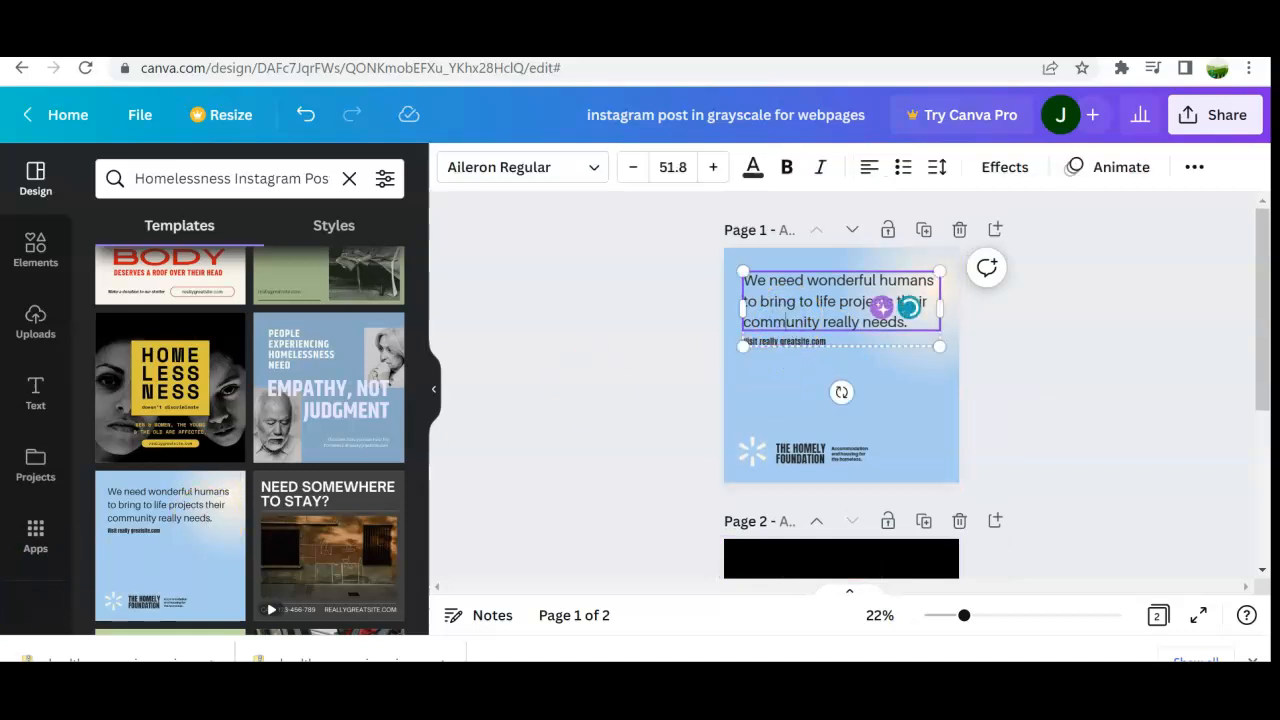
click(868, 443)
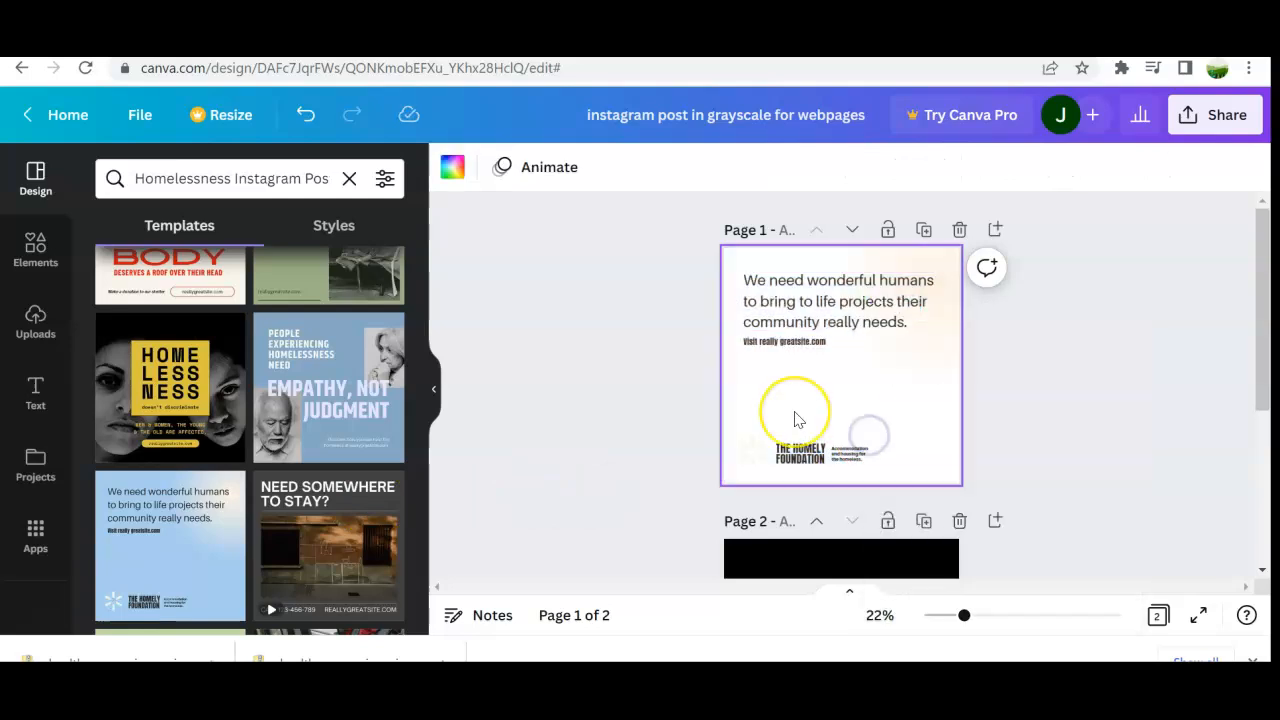
scroll(795, 419, down, 4)
scroll(795, 419, up, 1)
scroll(795, 419, up, 2)
scroll(795, 419, down, 3)
scroll(798, 419, up, 3)
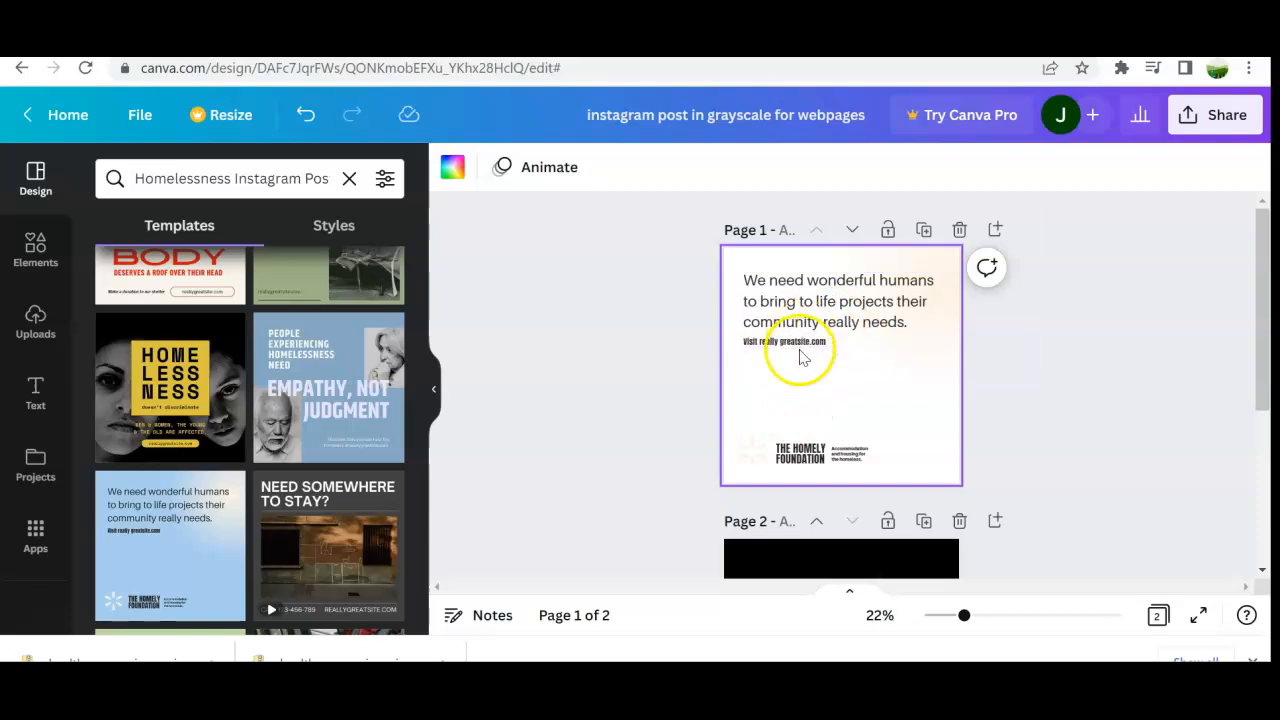
scroll(797, 448, down, 1)
scroll(797, 448, down, 1)
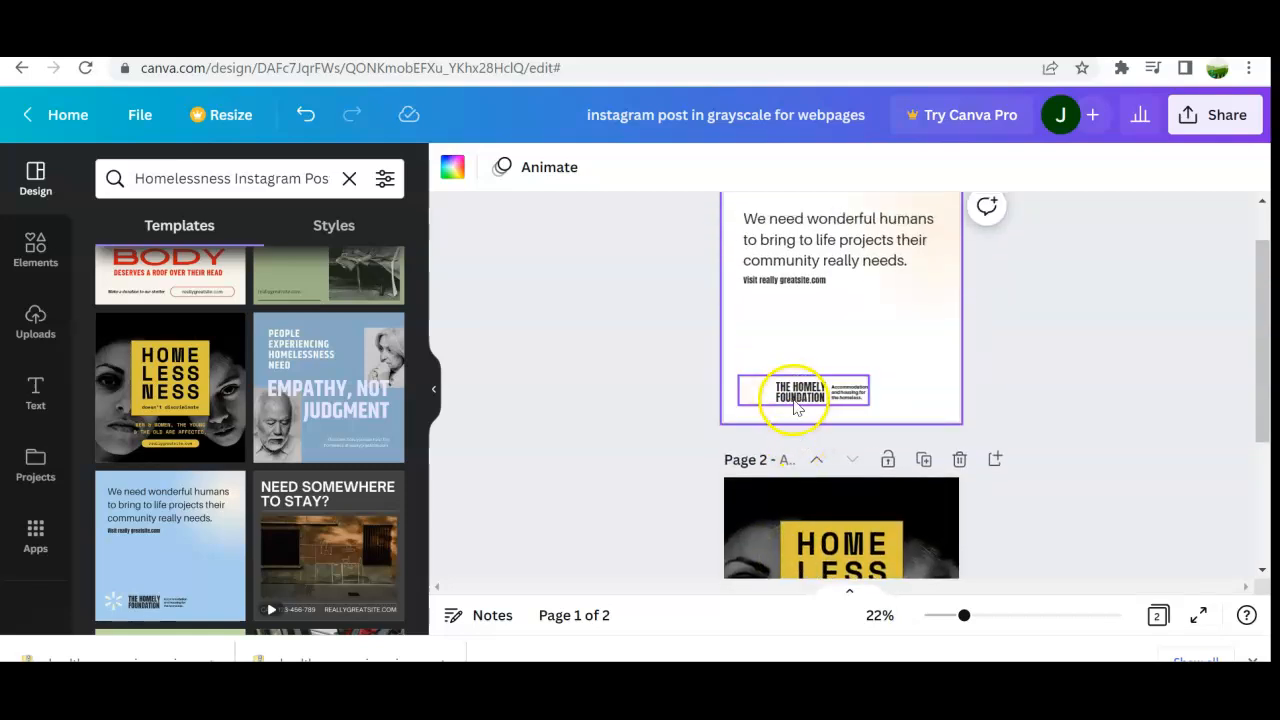
click(797, 405)
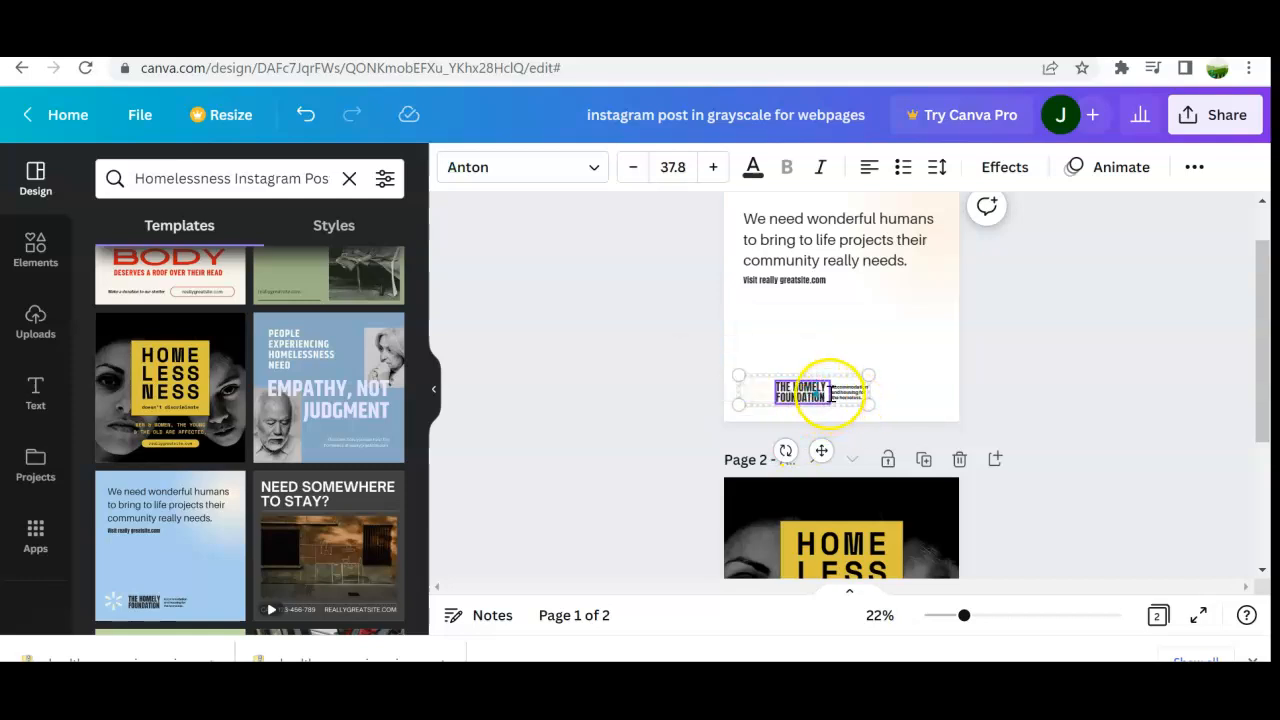
click(1194, 166)
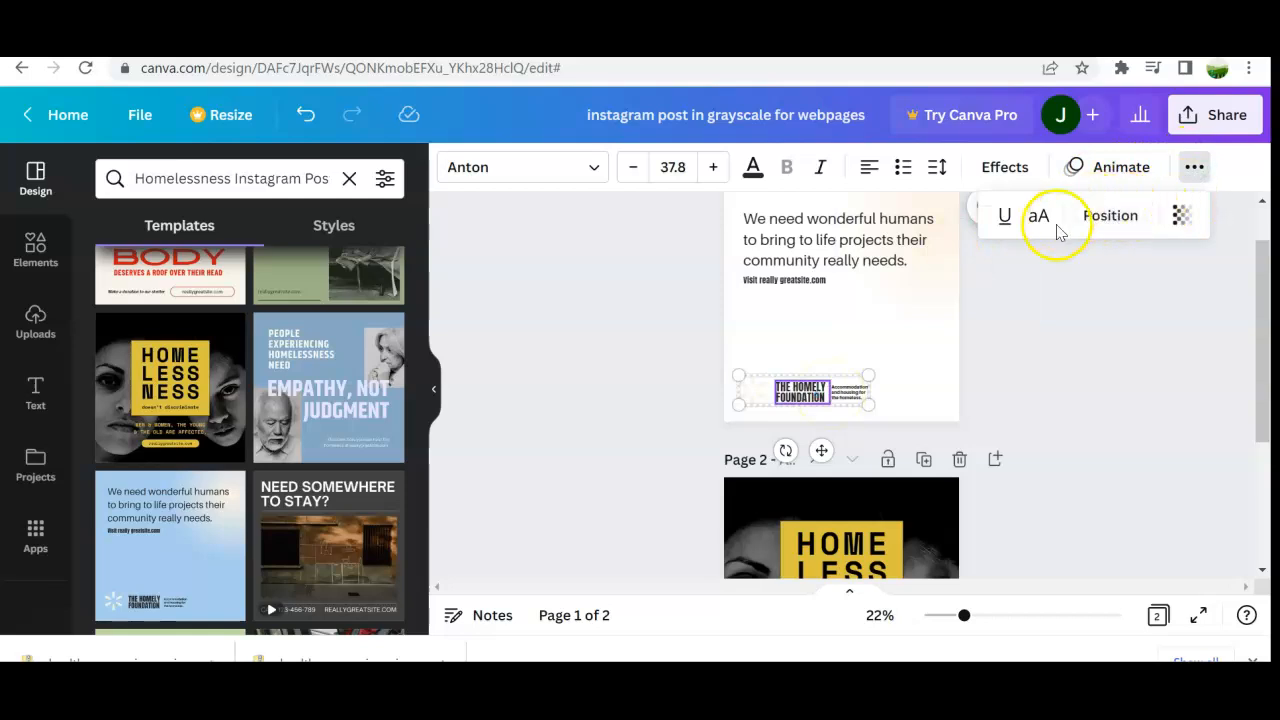
click(1077, 300)
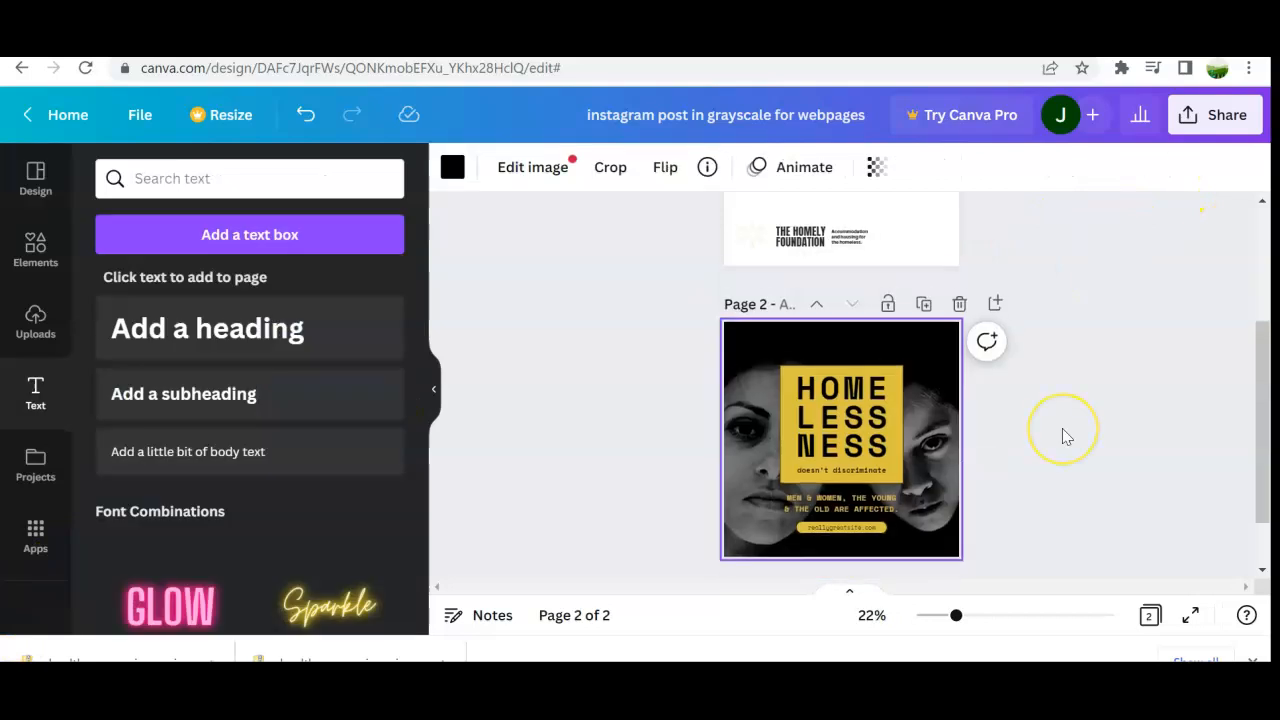
Step: Link the reallygreatsite.com button on page 2 to page 1 of the document
scroll(1063, 434, up, 3)
scroll(1063, 434, down, 3)
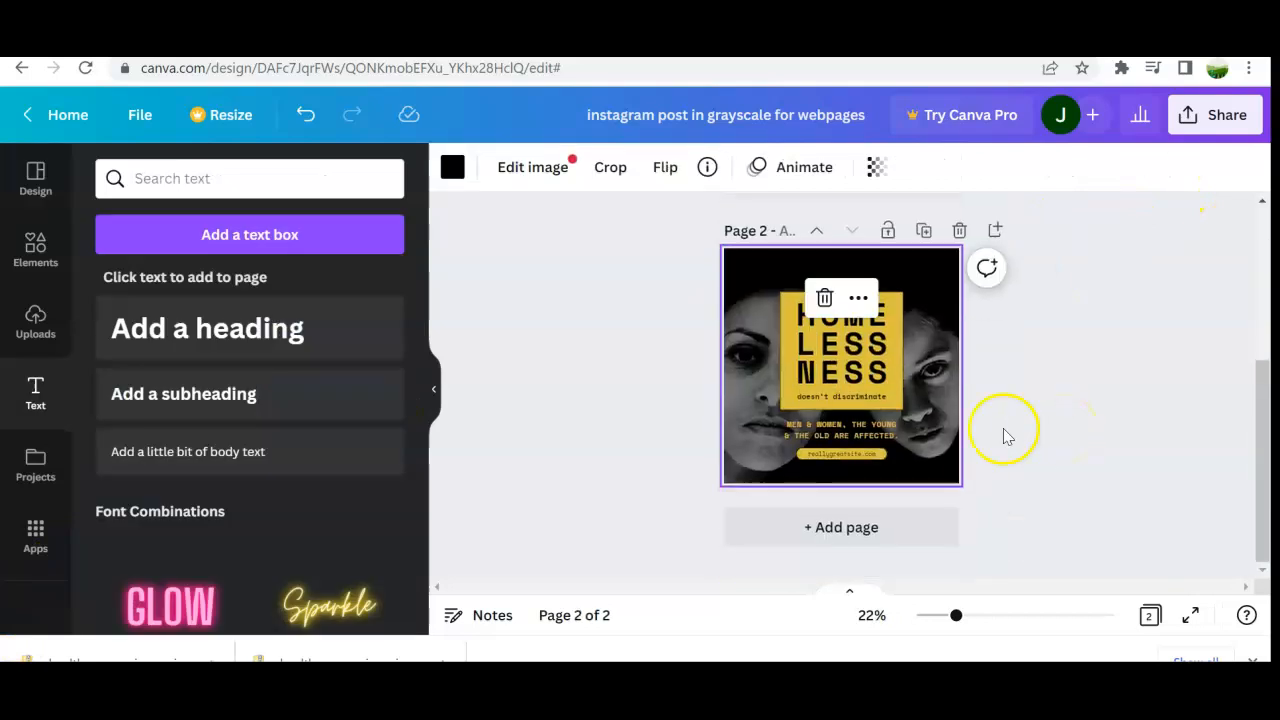
click(851, 457)
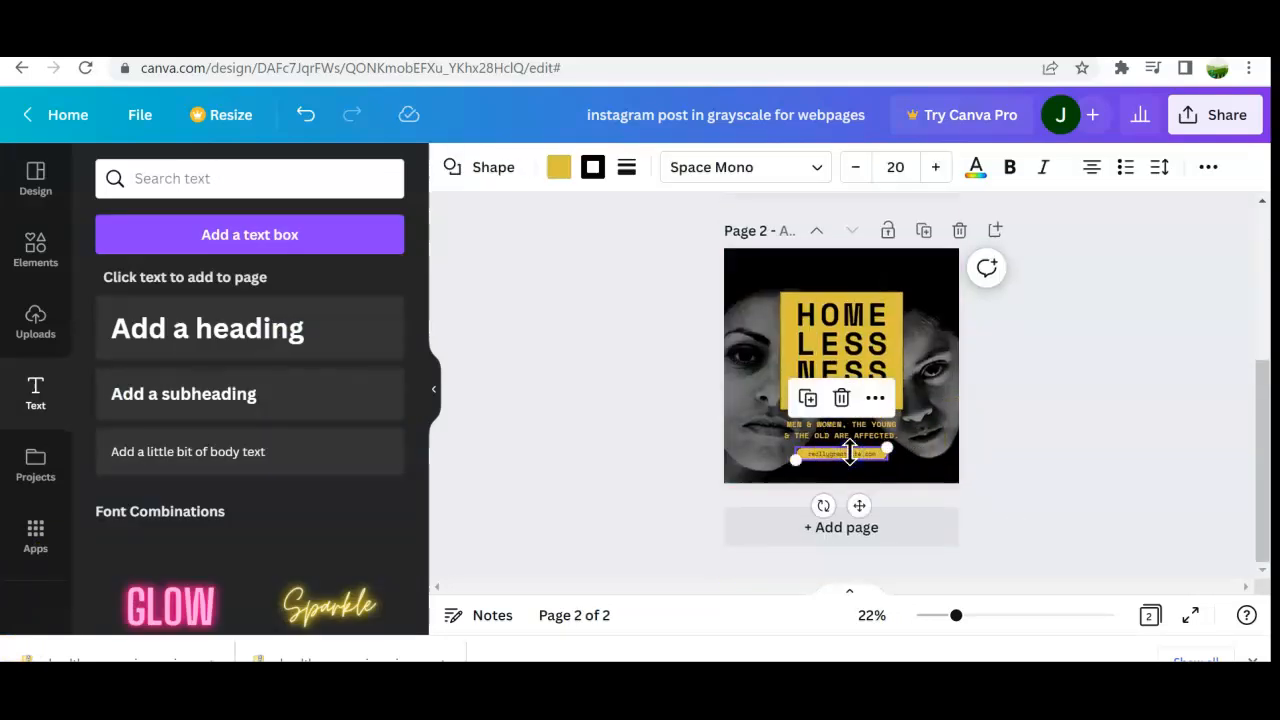
click(871, 399)
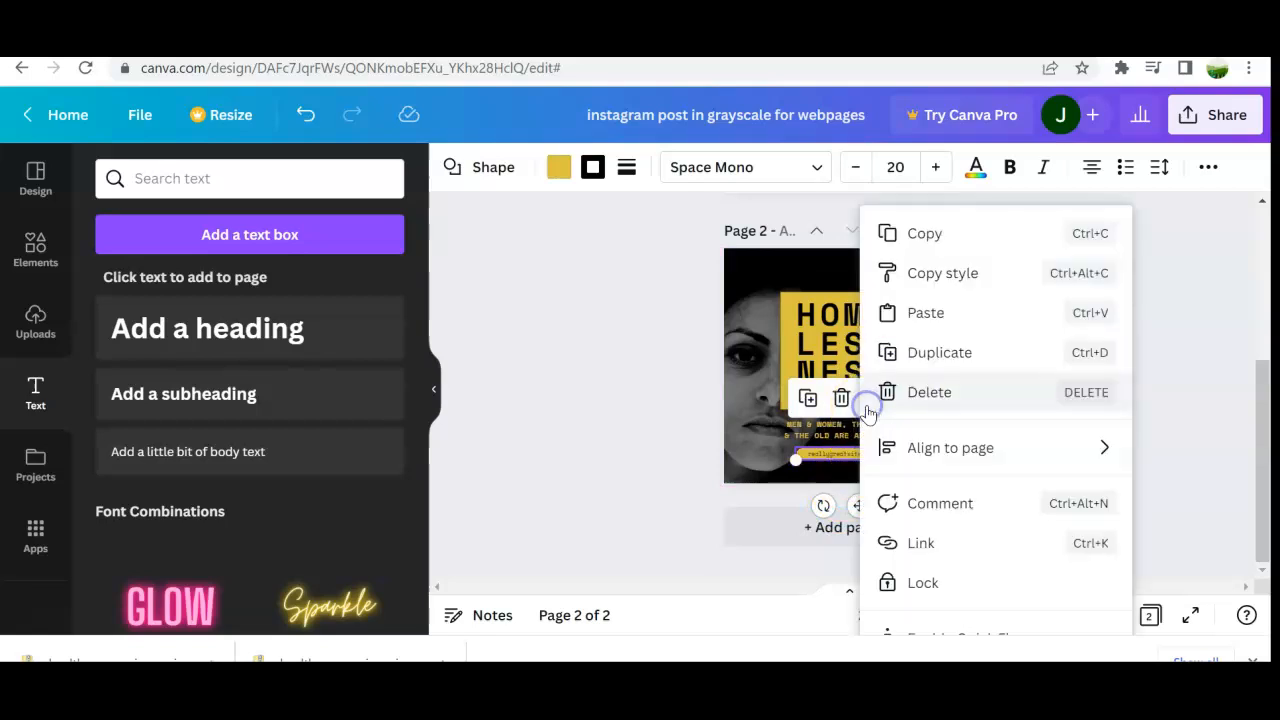
click(909, 543)
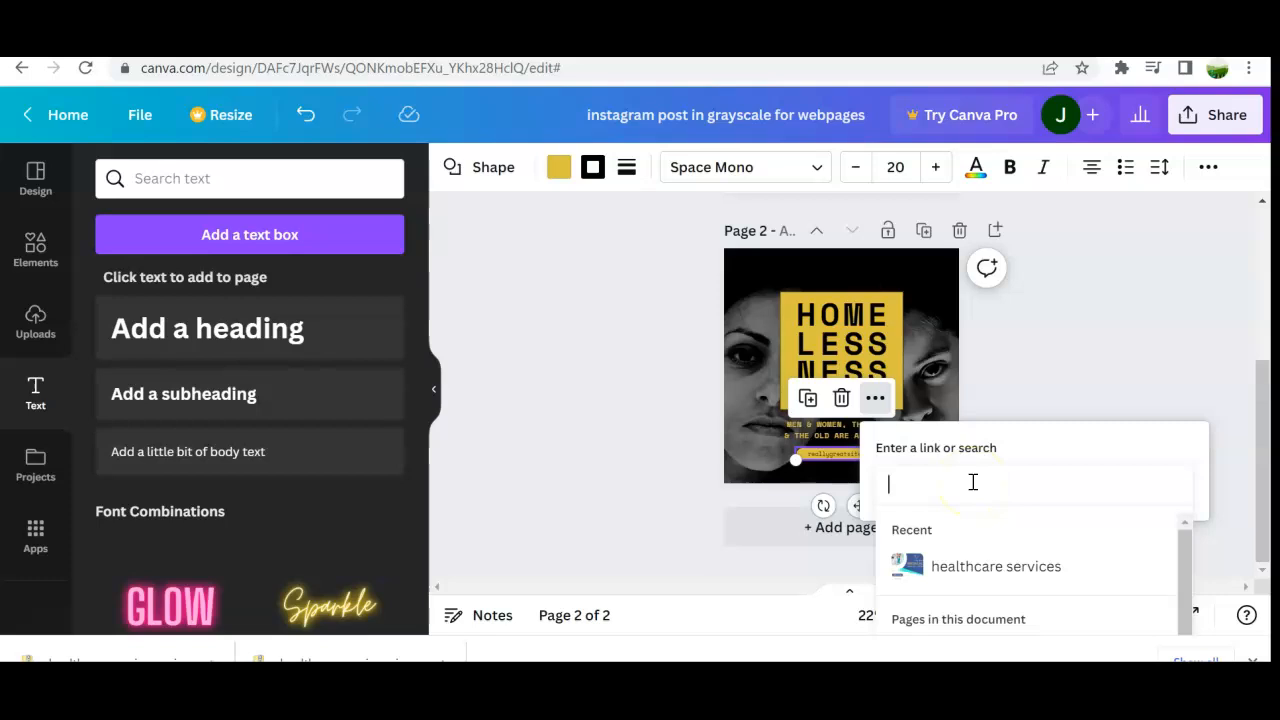
drag(1186, 563, 1194, 606)
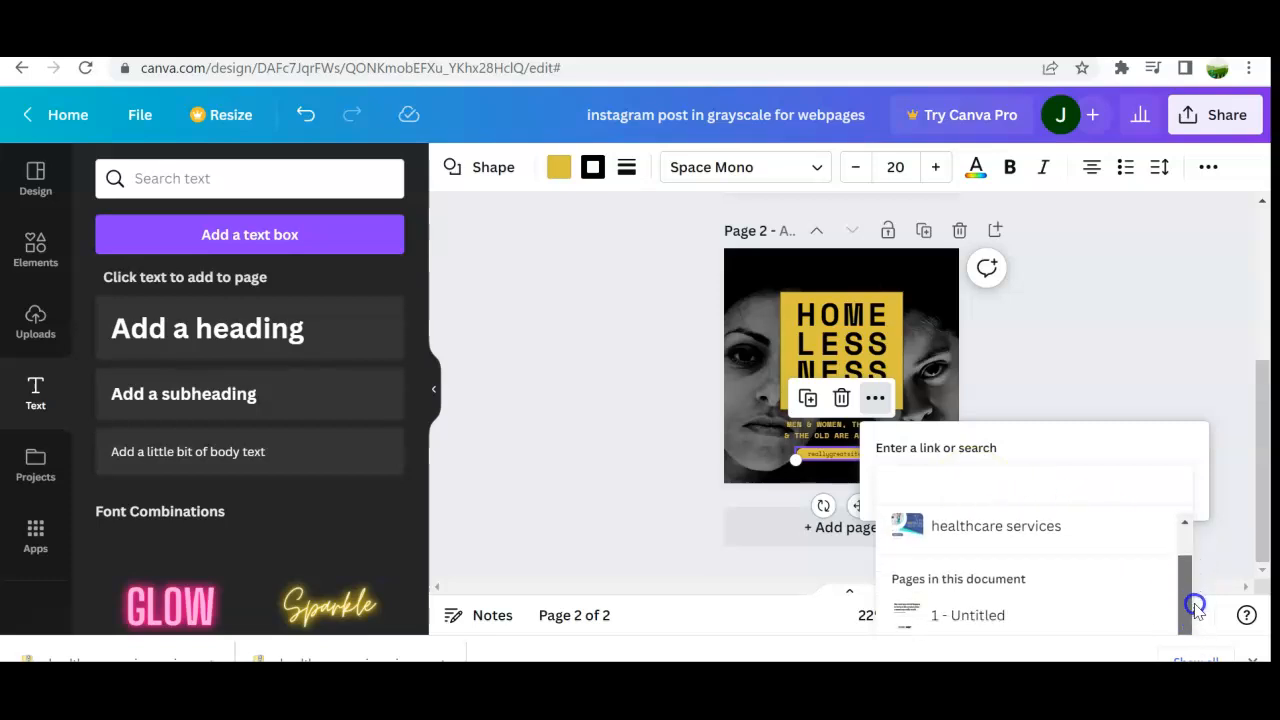
click(1036, 616)
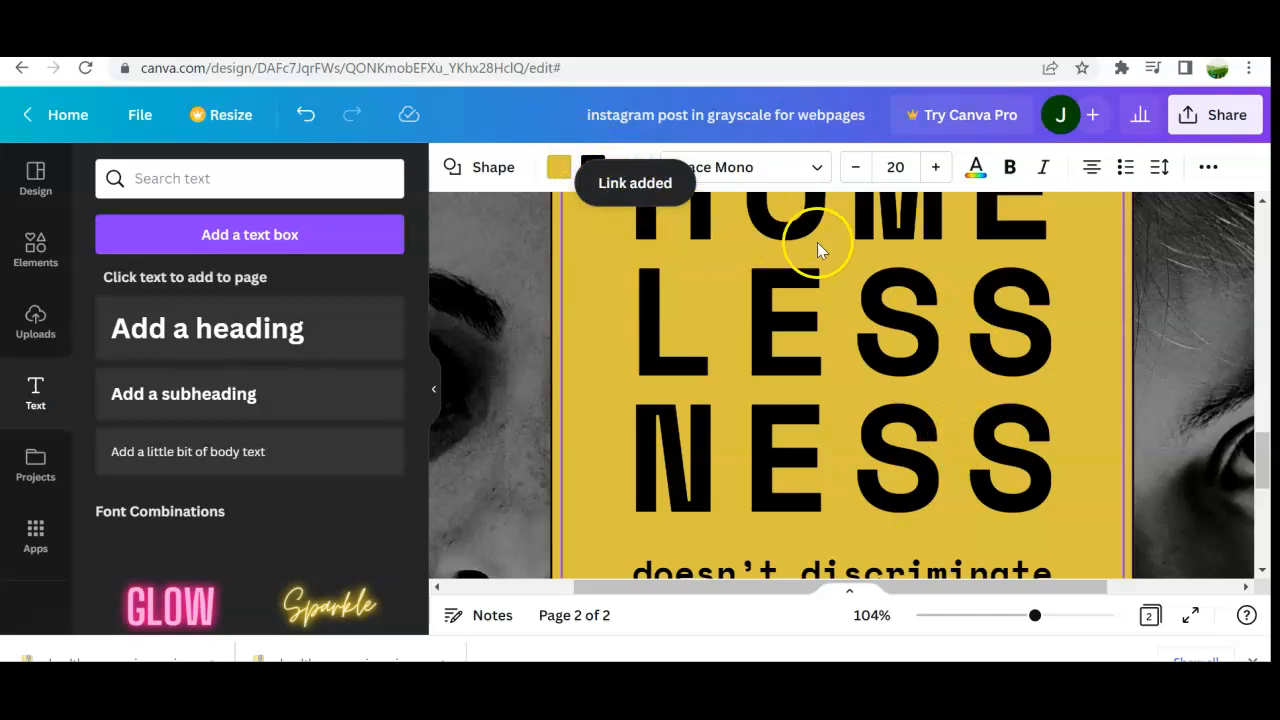
Step: Open the share options, check the link access choices, and present the design full screen
ctrl+scroll(783, 343, down, 5)
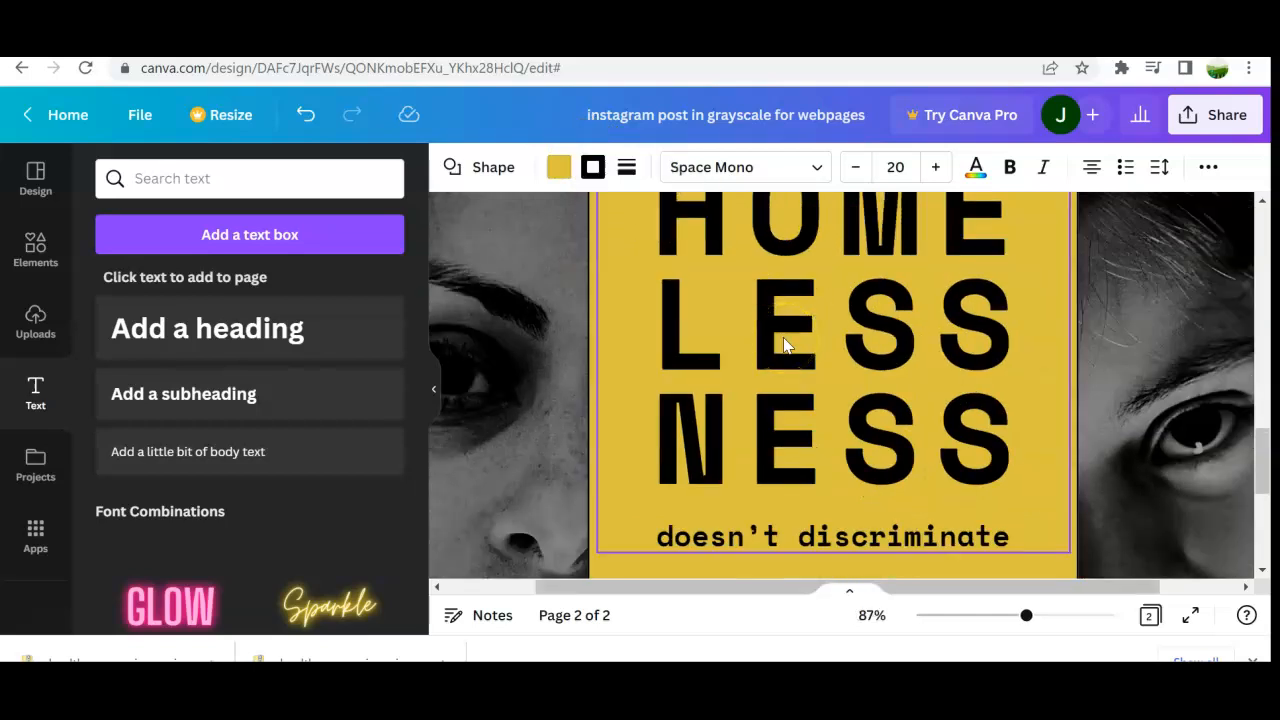
click(1210, 120)
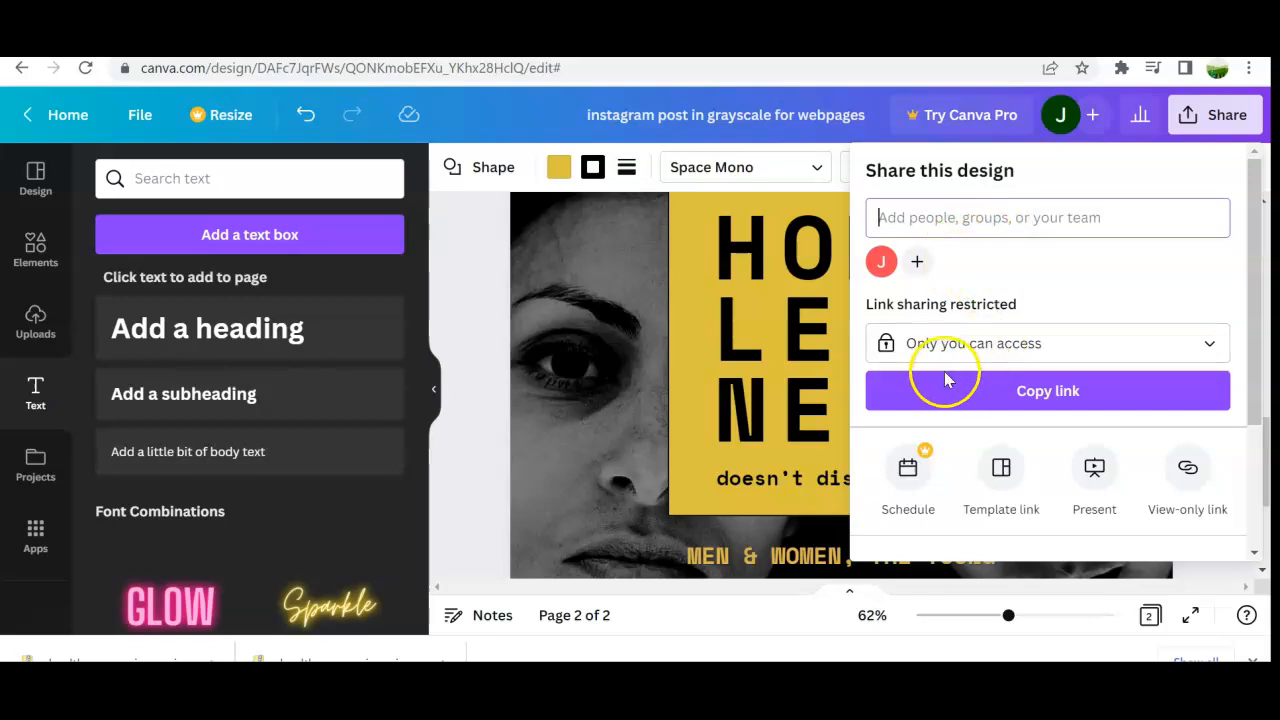
click(1088, 323)
click(1094, 342)
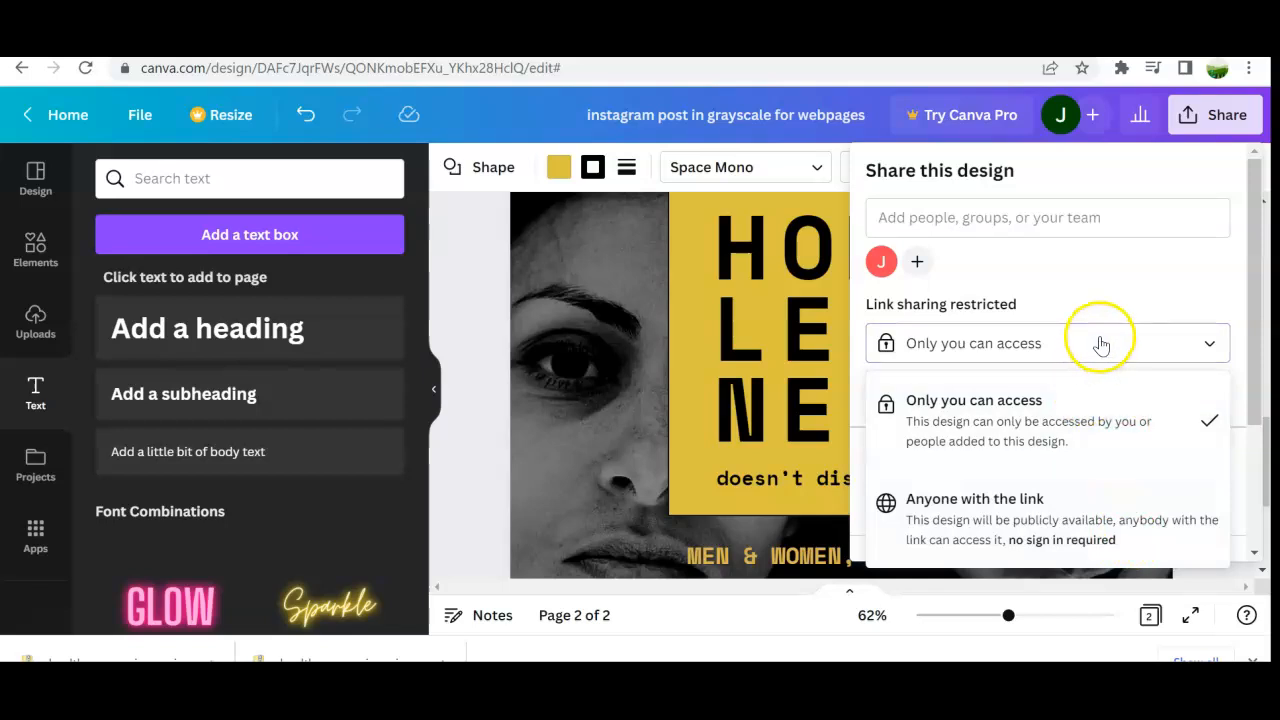
click(1120, 307)
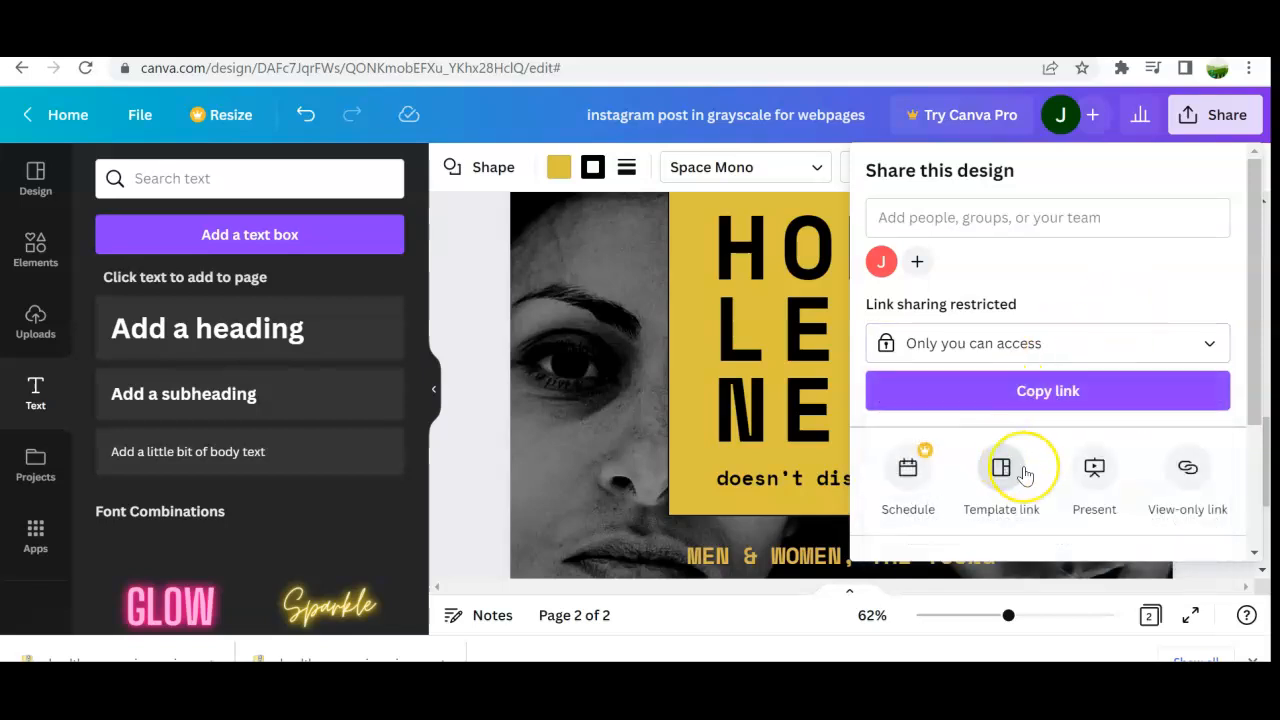
scroll(1025, 475, down, 1)
scroll(1025, 475, down, 1)
scroll(1024, 472, up, 1)
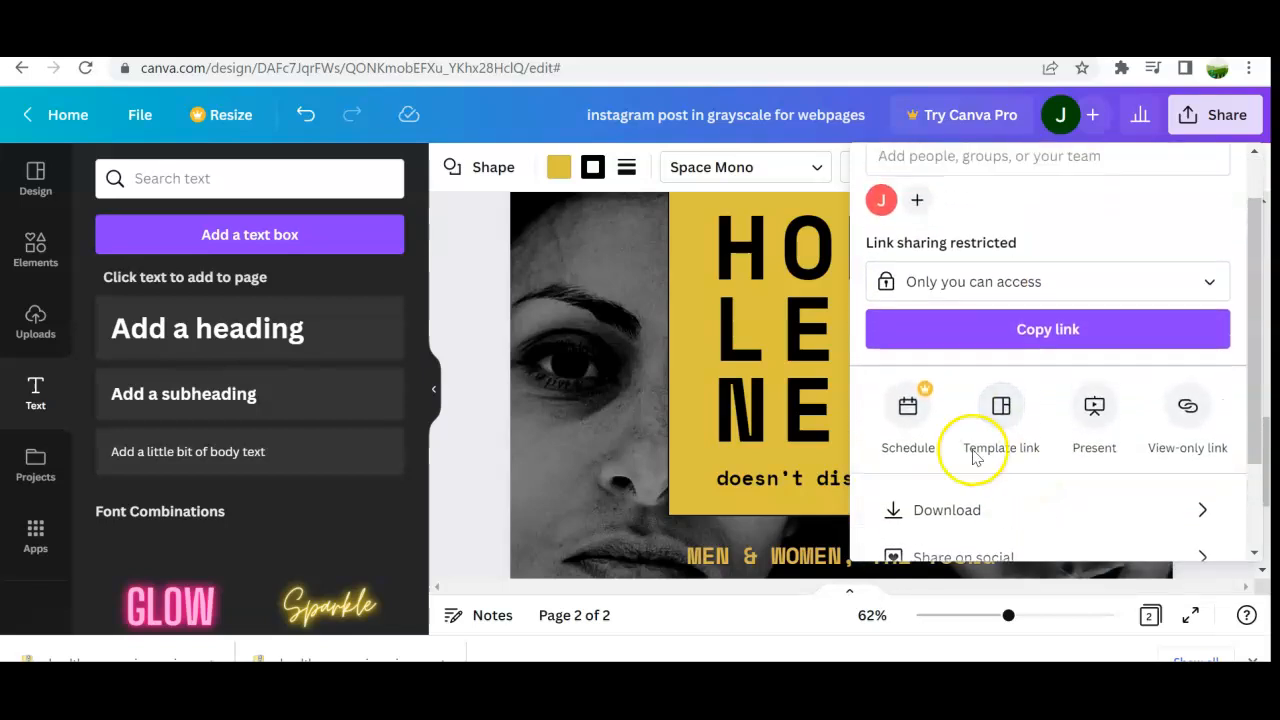
click(1095, 408)
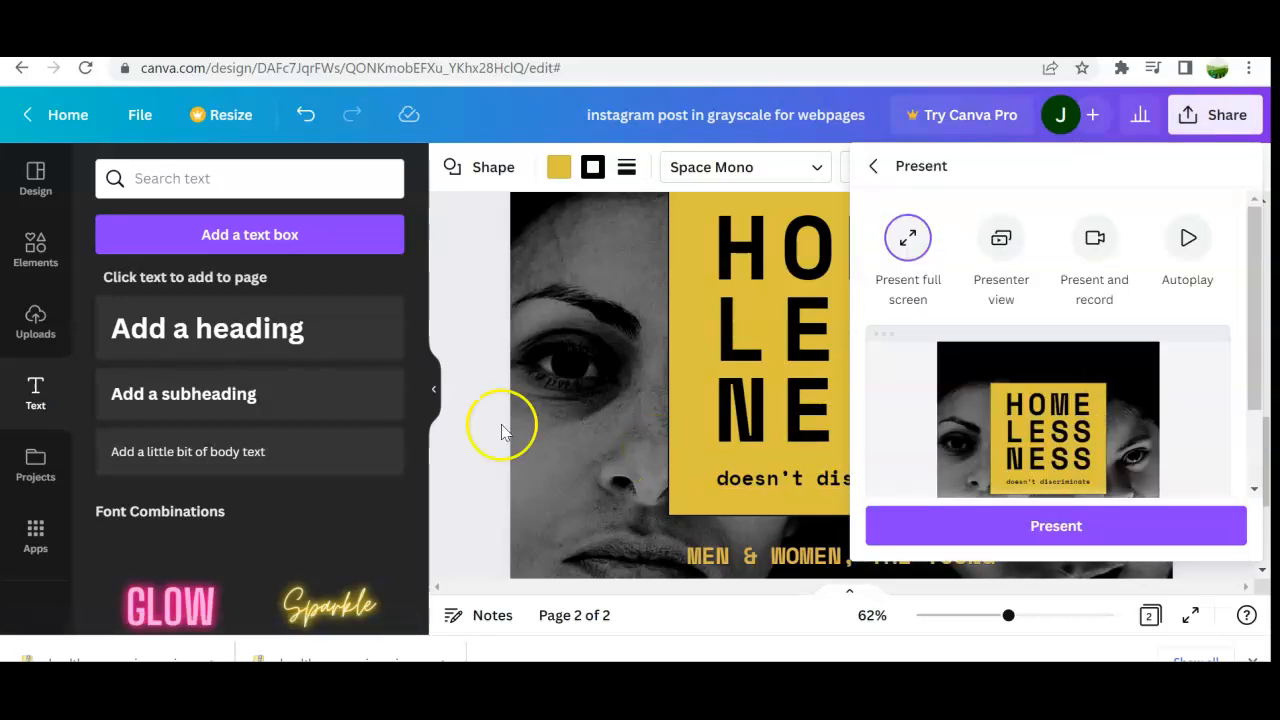
click(1048, 530)
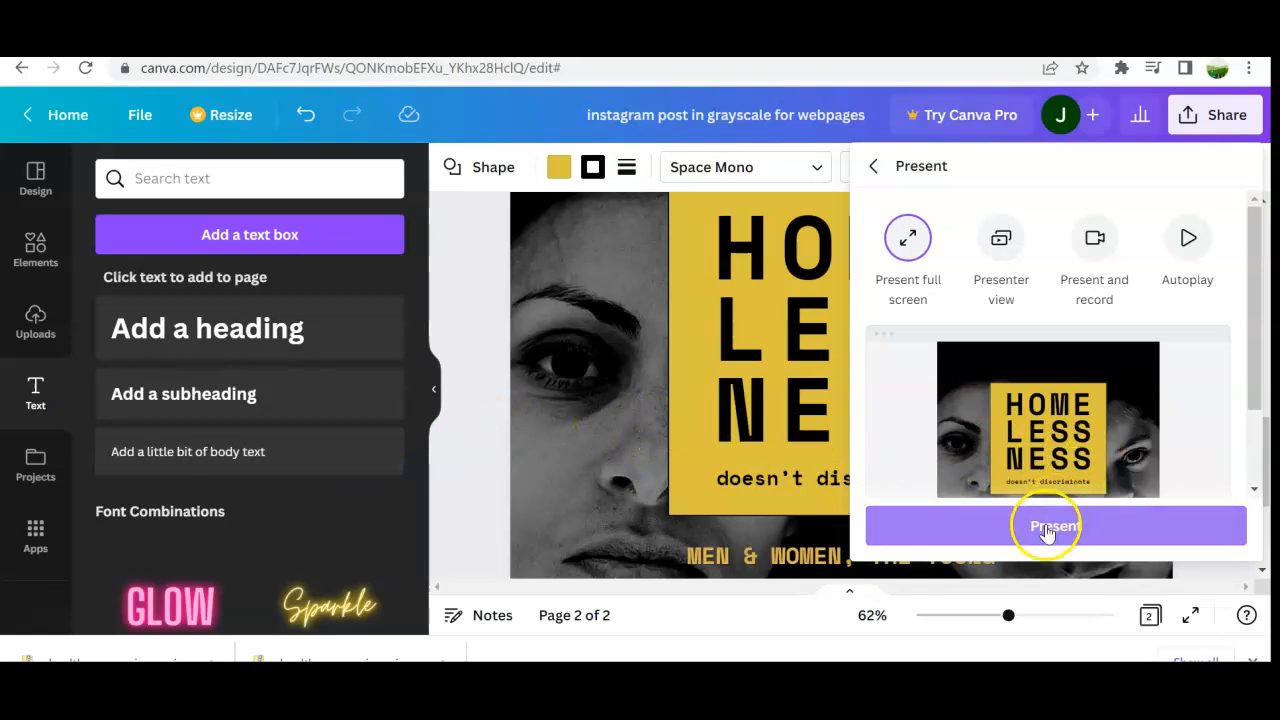
click(957, 525)
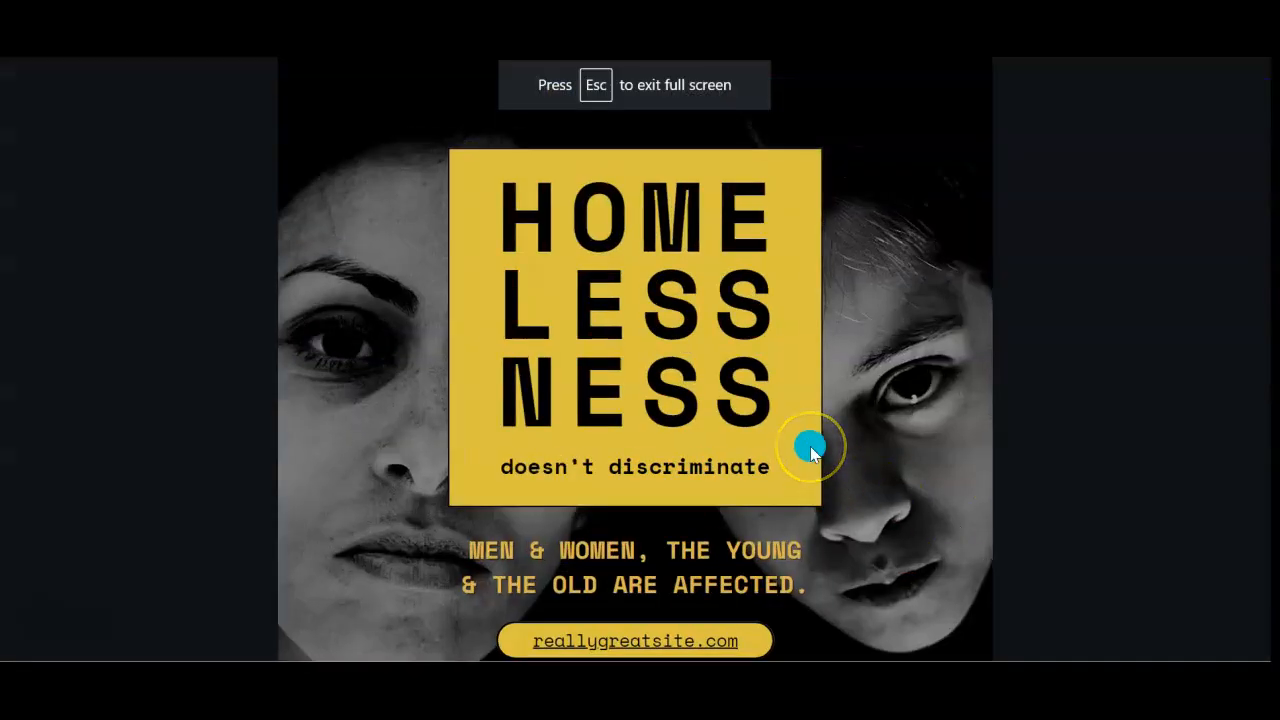
Step: Follow the linked reallygreatsite.com button during the presentation to page 1, then exit full screen
click(674, 645)
click(674, 643)
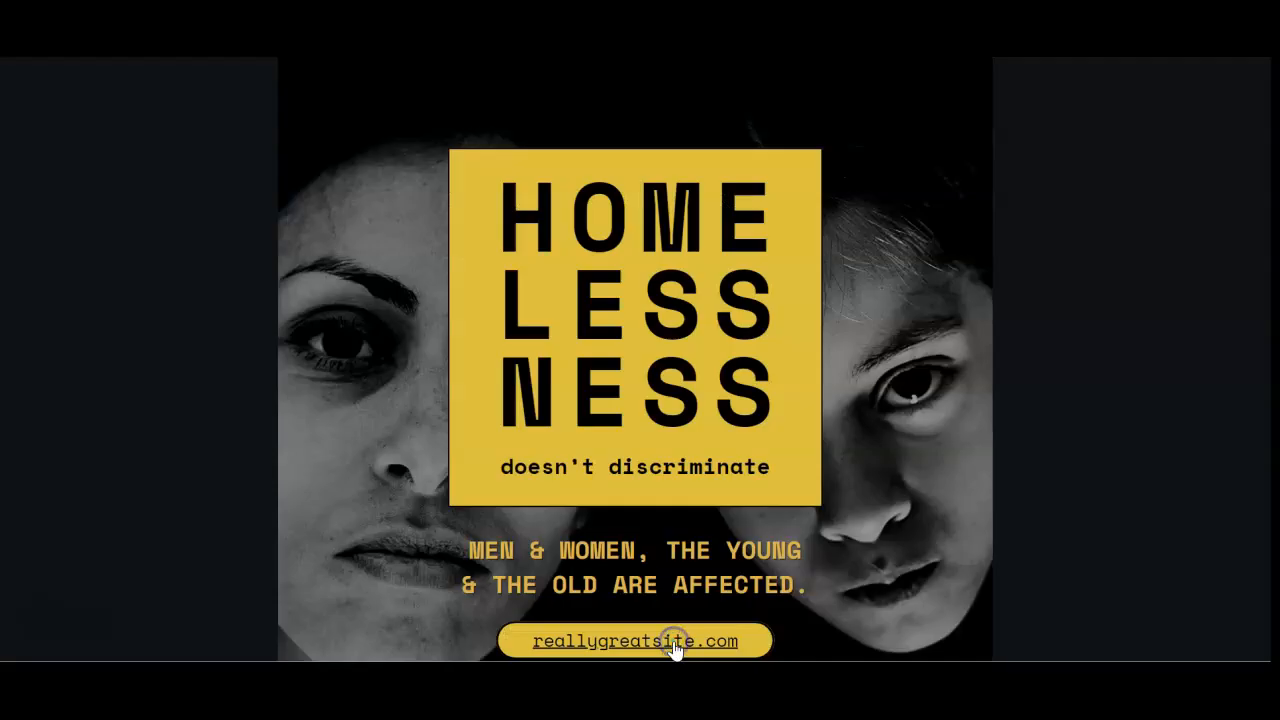
click(674, 645)
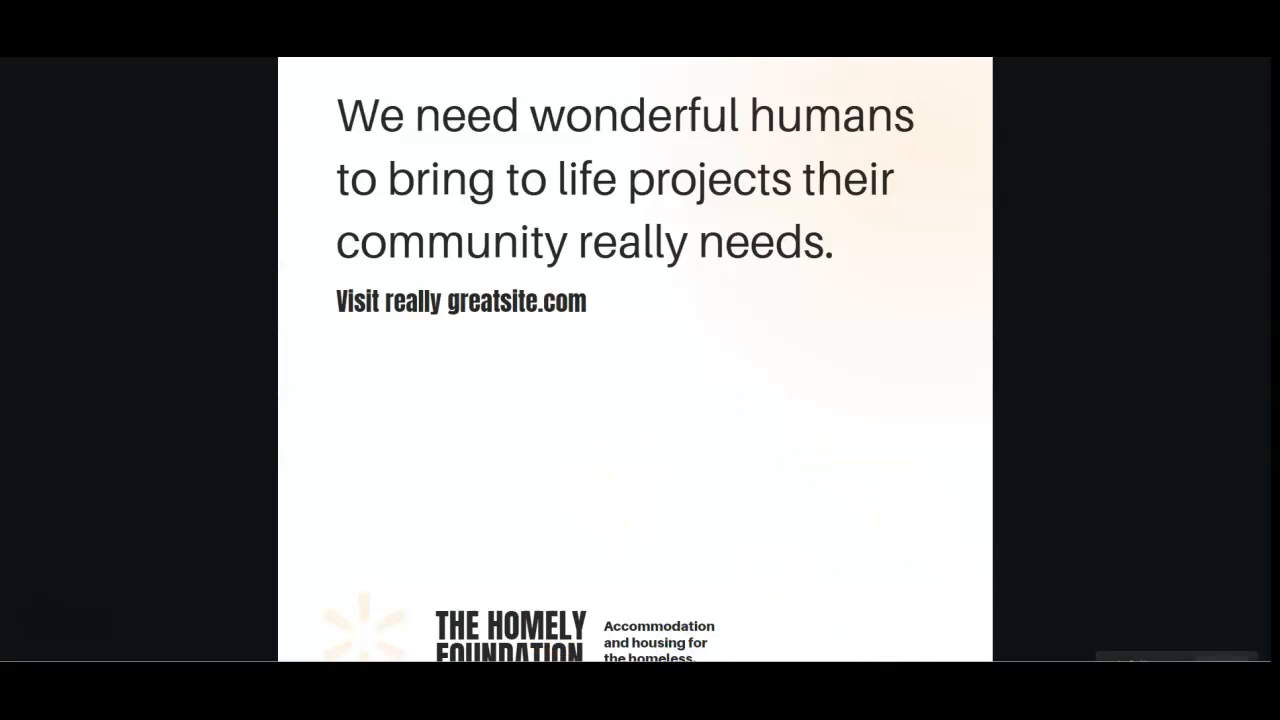
key(Escape)
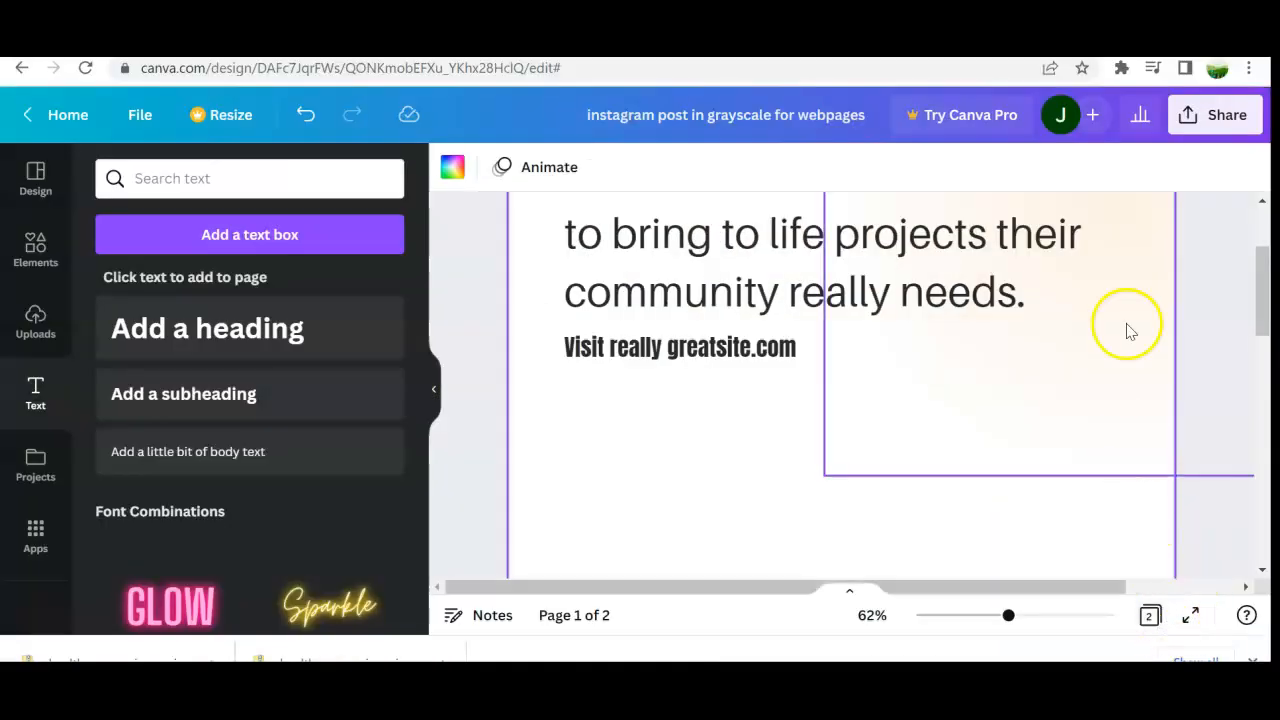
Step: Download the design as a PNG from the share options
click(1216, 116)
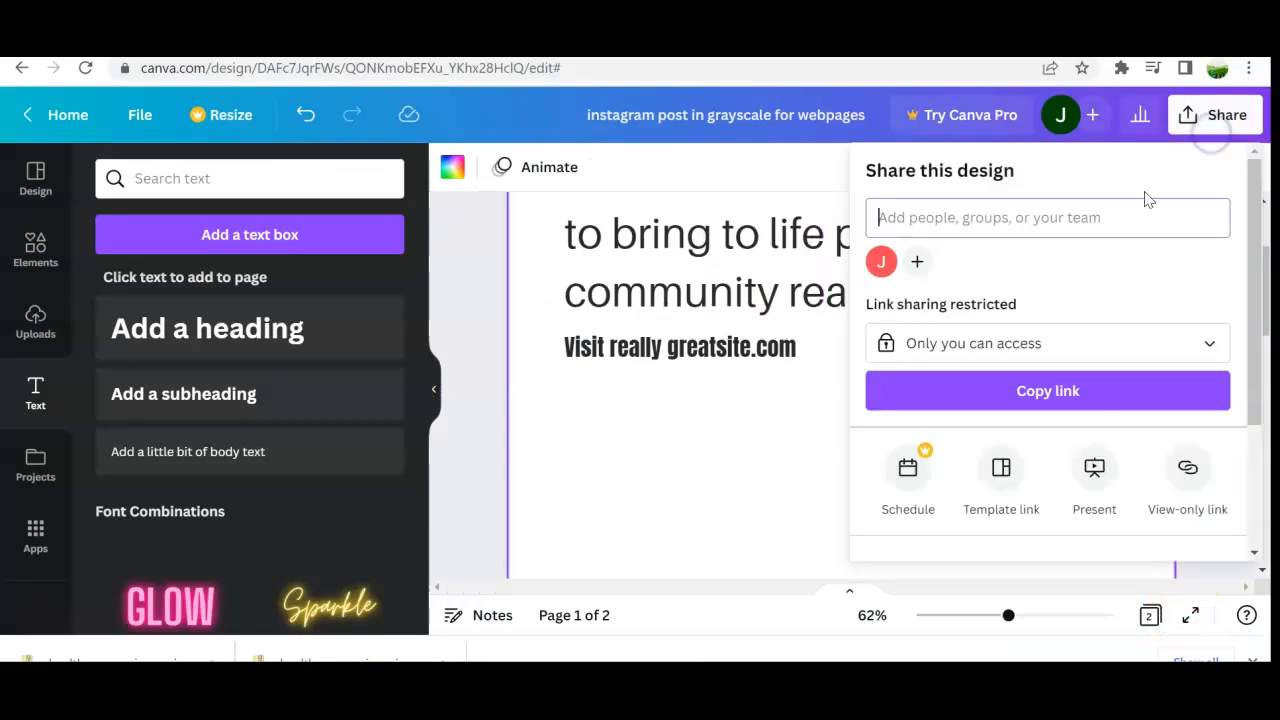
scroll(1050, 486, down, 2)
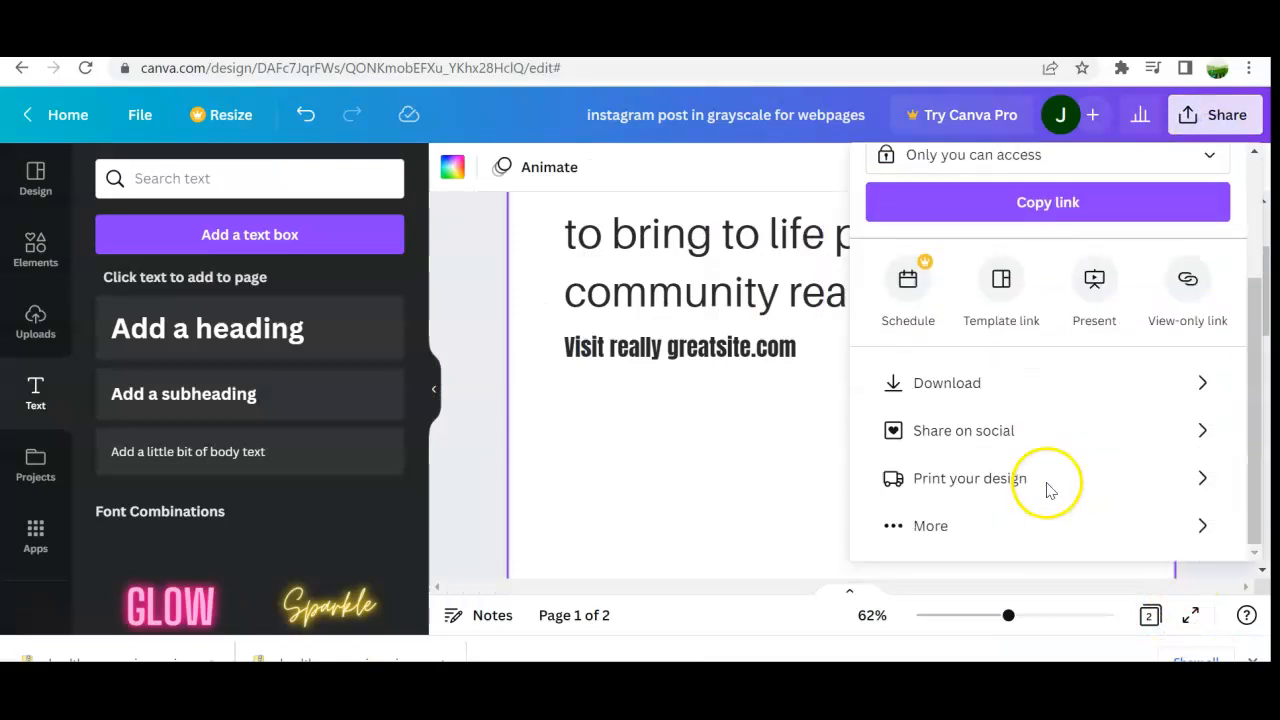
click(996, 386)
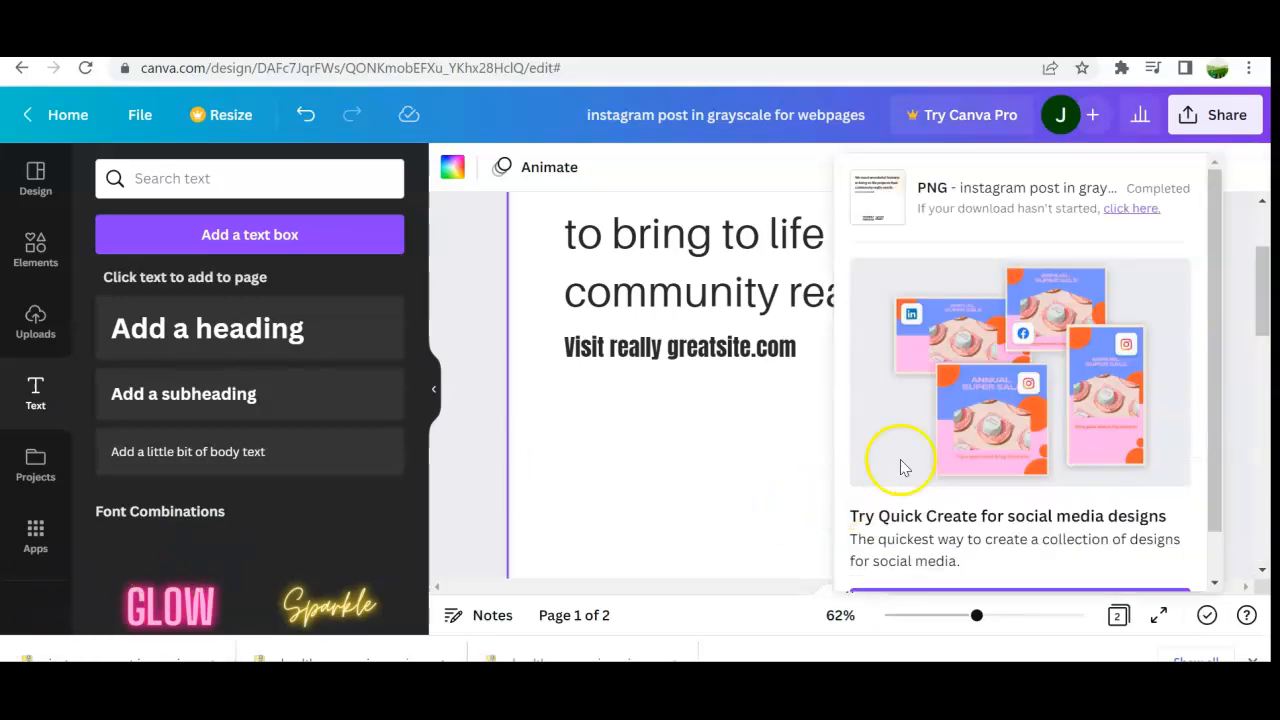
scroll(1080, 363, down, 1)
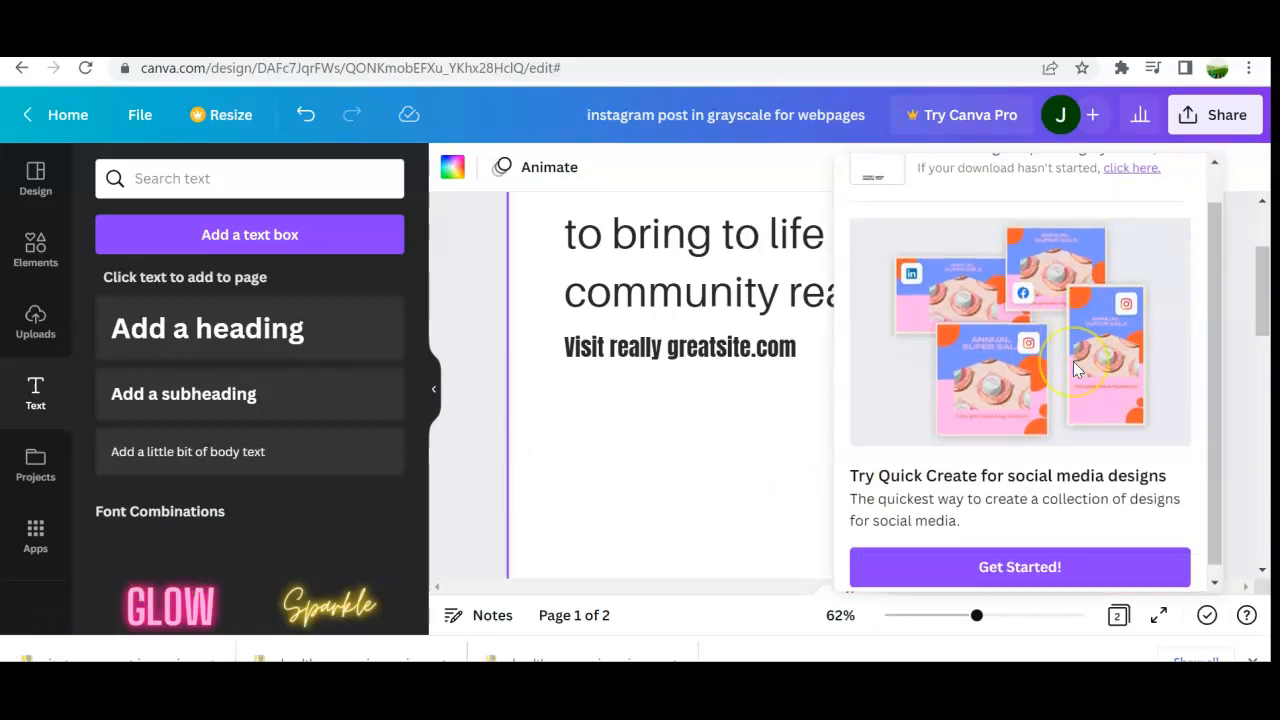
scroll(1100, 300, up, 1)
click(1120, 209)
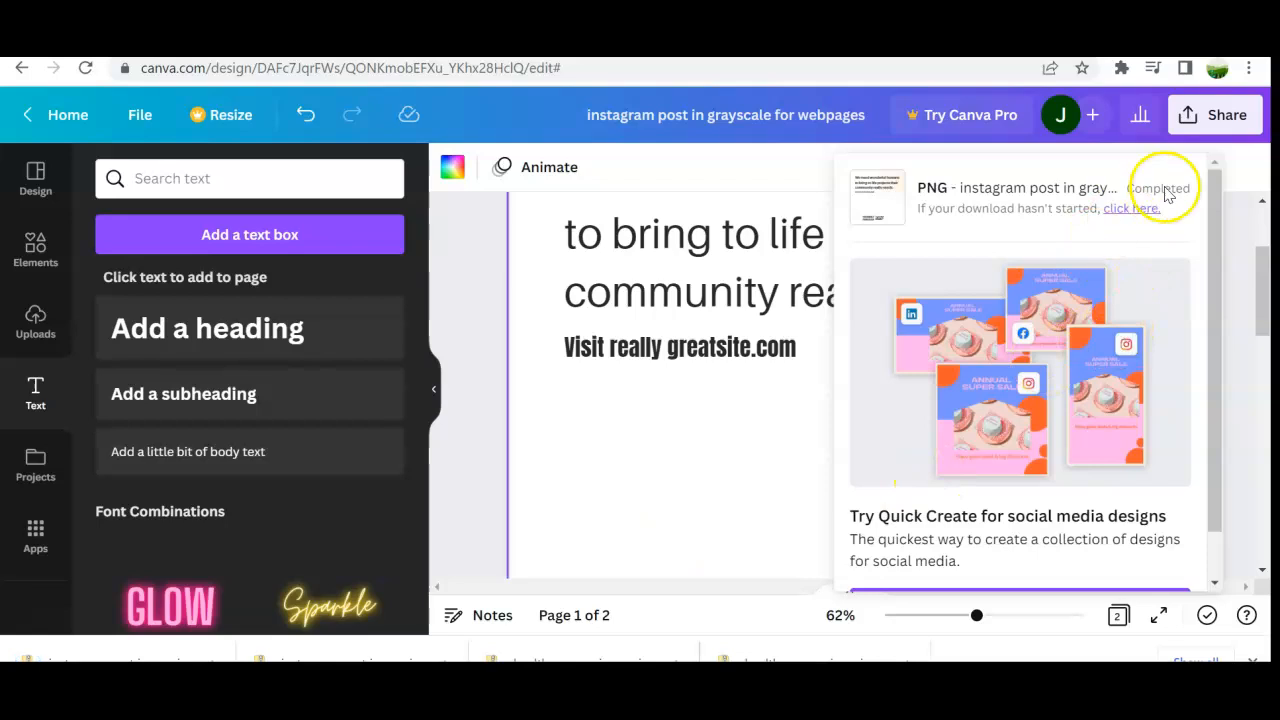
mouse_move(1215, 414)
mouse_down()
mouse_move(1219, 476)
mouse_move(1206, 394)
mouse_up()
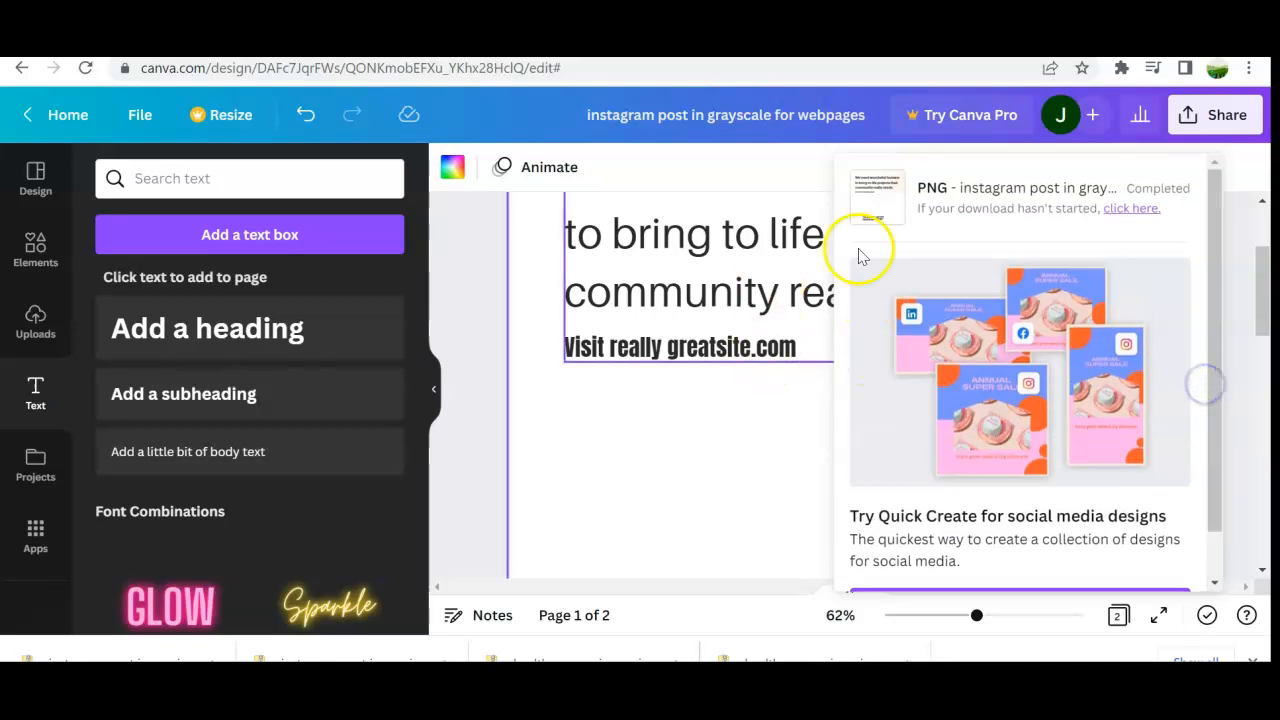
scroll(627, 428, down, 2)
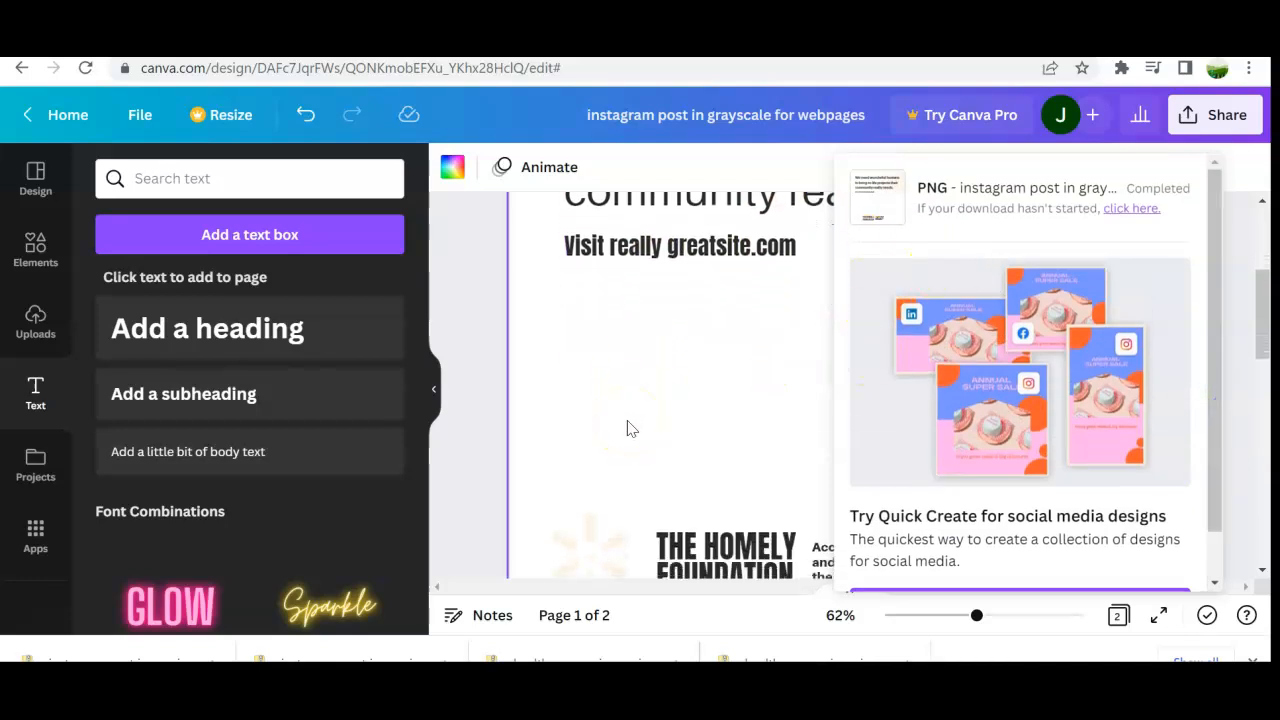
scroll(628, 428, up, 5)
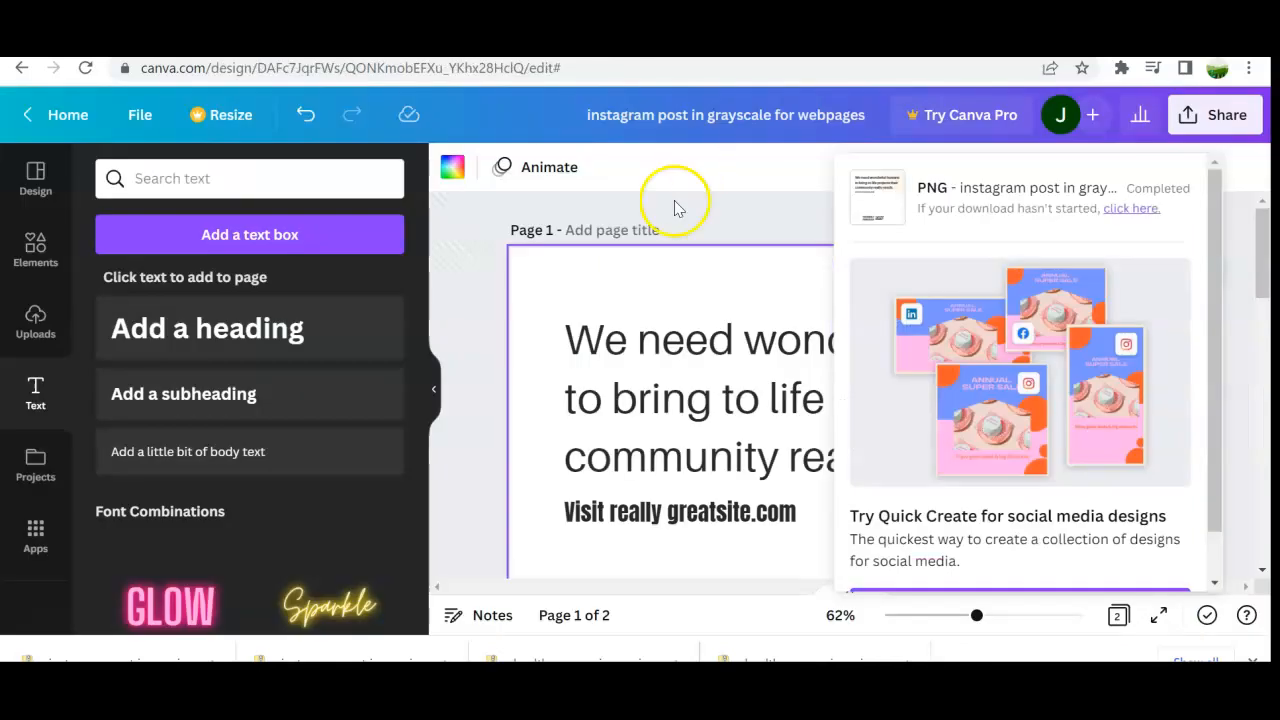
scroll(597, 336, down, 2)
scroll(600, 334, up, 2)
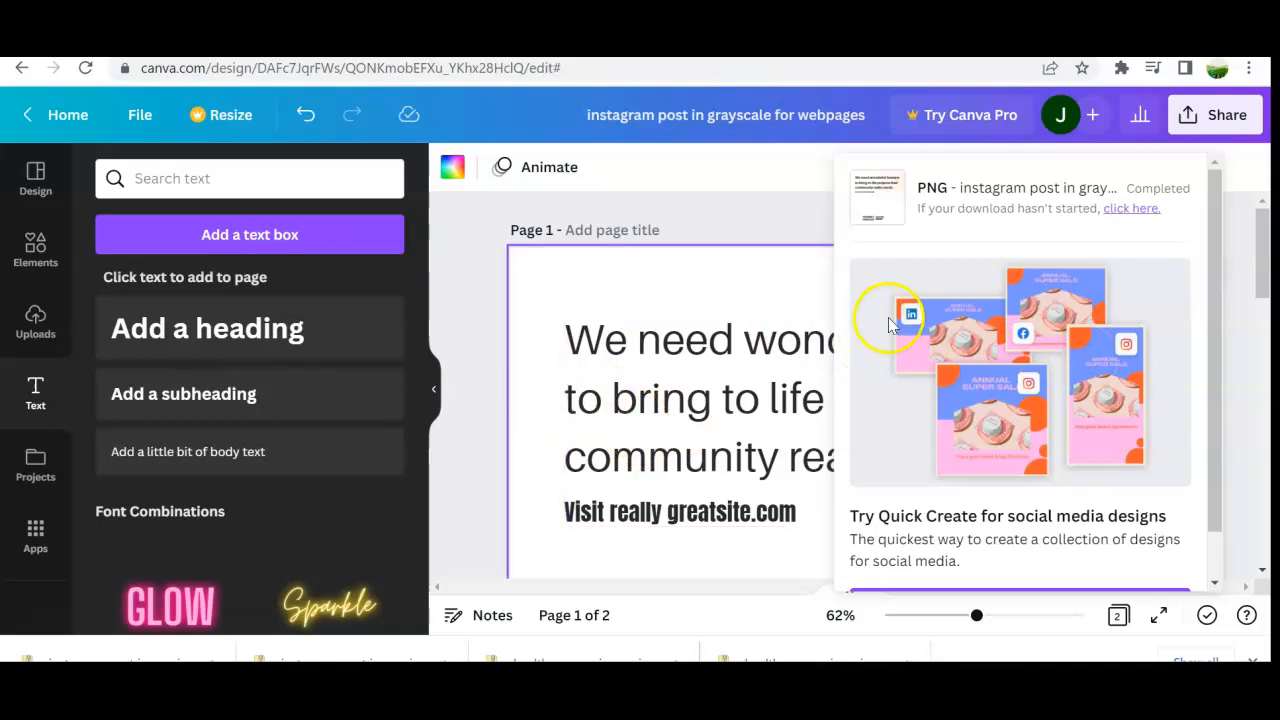
scroll(634, 405, down, 2)
scroll(632, 414, up, 2)
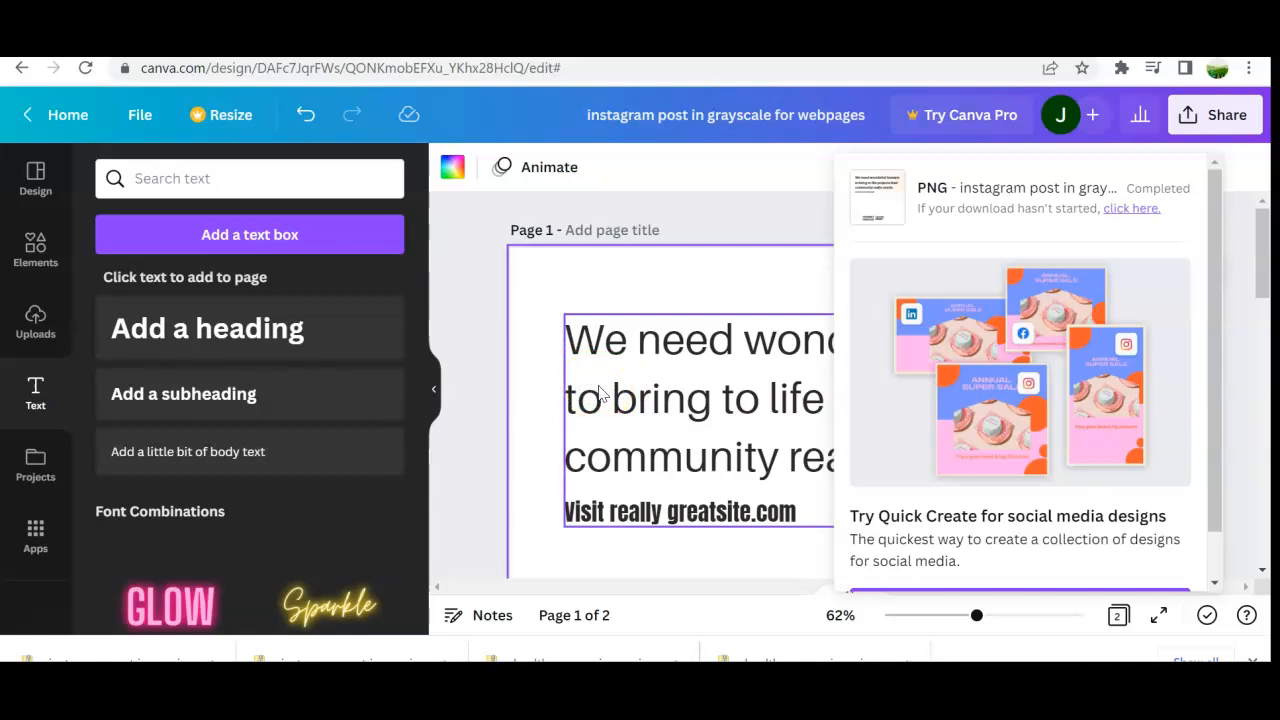
scroll(745, 430, down, 2)
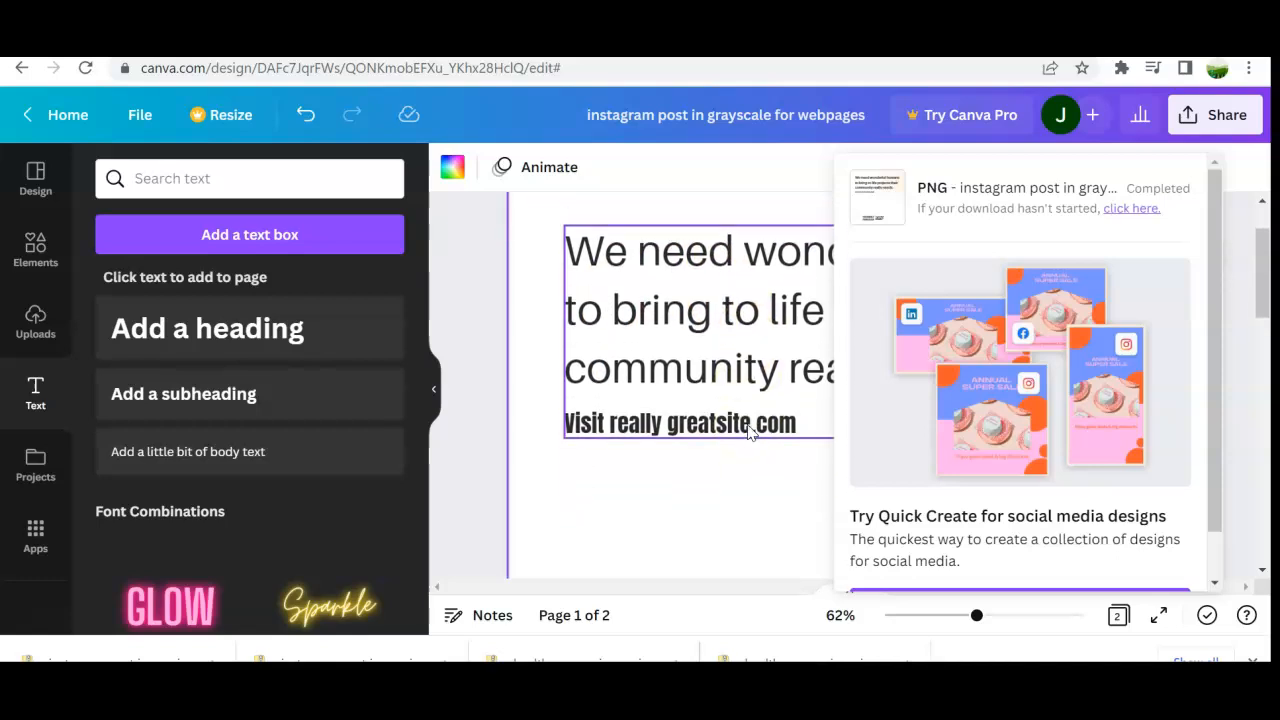
scroll(750, 432, up, 2)
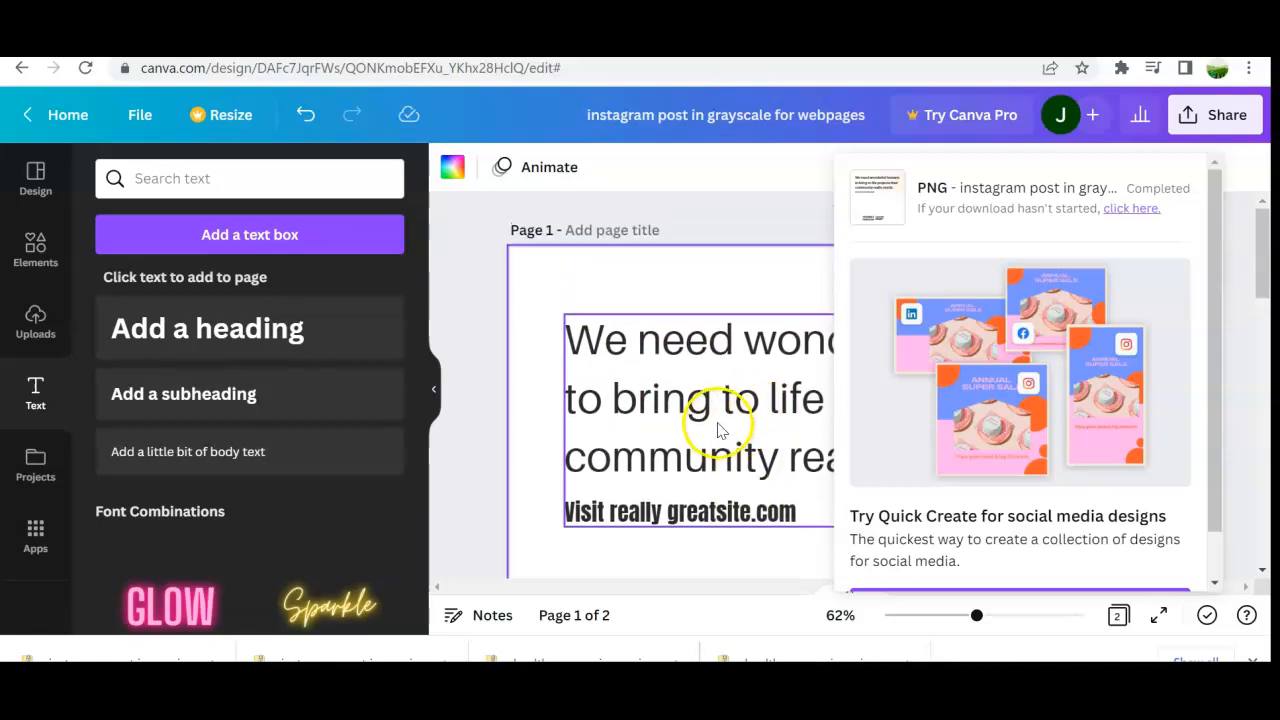
scroll(740, 420, down, 2)
scroll(715, 423, up, 2)
mouse_move(1263, 244)
mouse_down()
mouse_move(1268, 530)
mouse_move(1259, 228)
mouse_up()
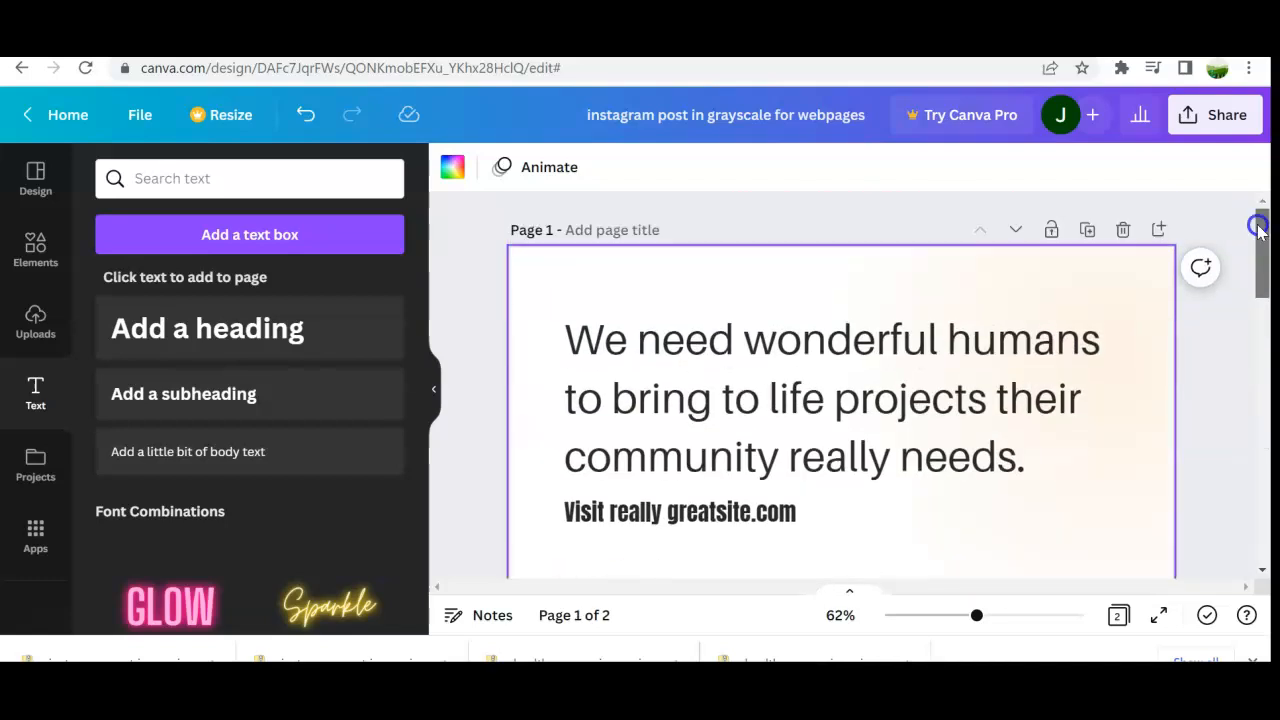